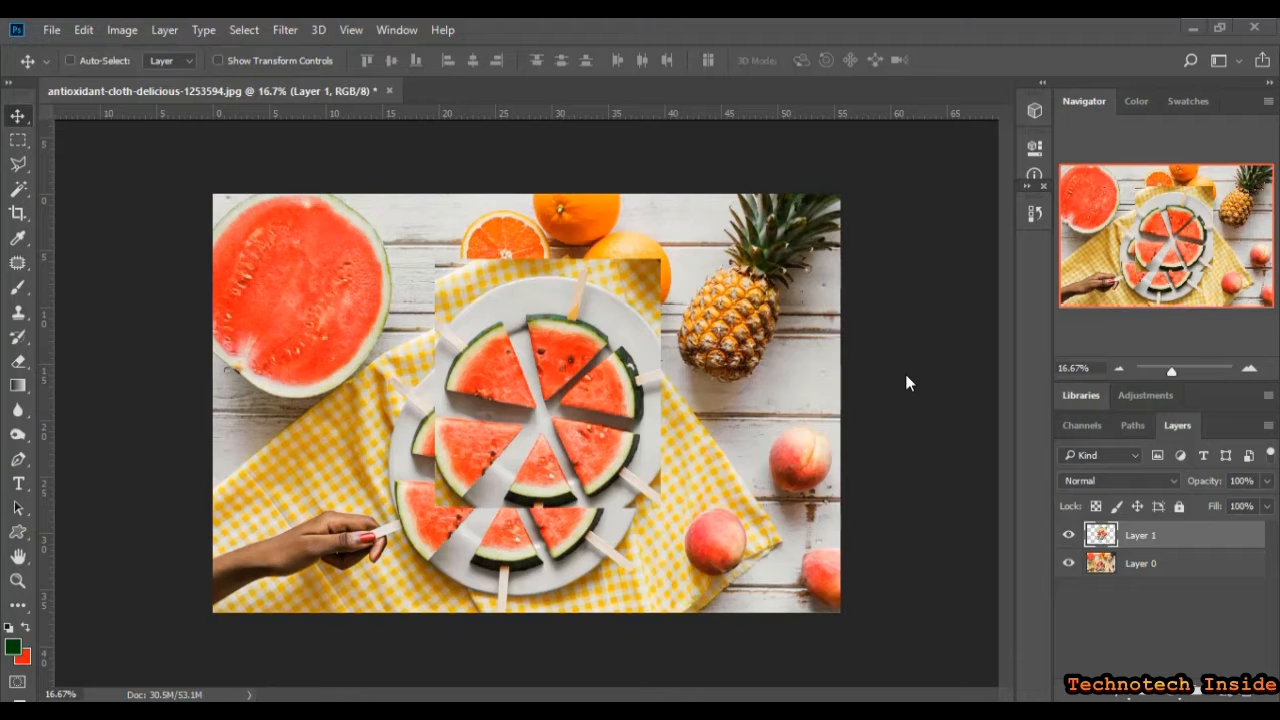
# Delete Layer 1 and try moving the full fruit picture on Layer 0 with the Move tool
pyautogui.press('Delete')
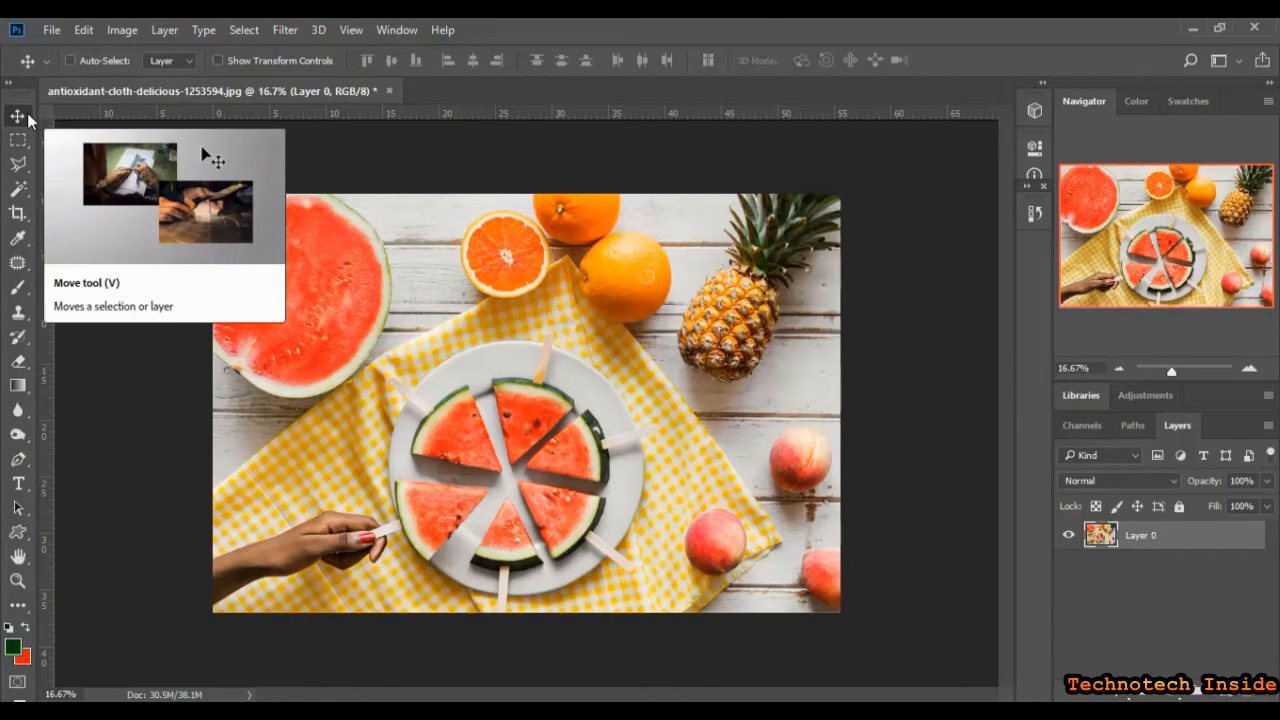
pyautogui.moveTo(484, 278); pyautogui.dragTo(550, 400)
pyautogui.moveTo(406, 432); pyautogui.dragTo(433, 382)
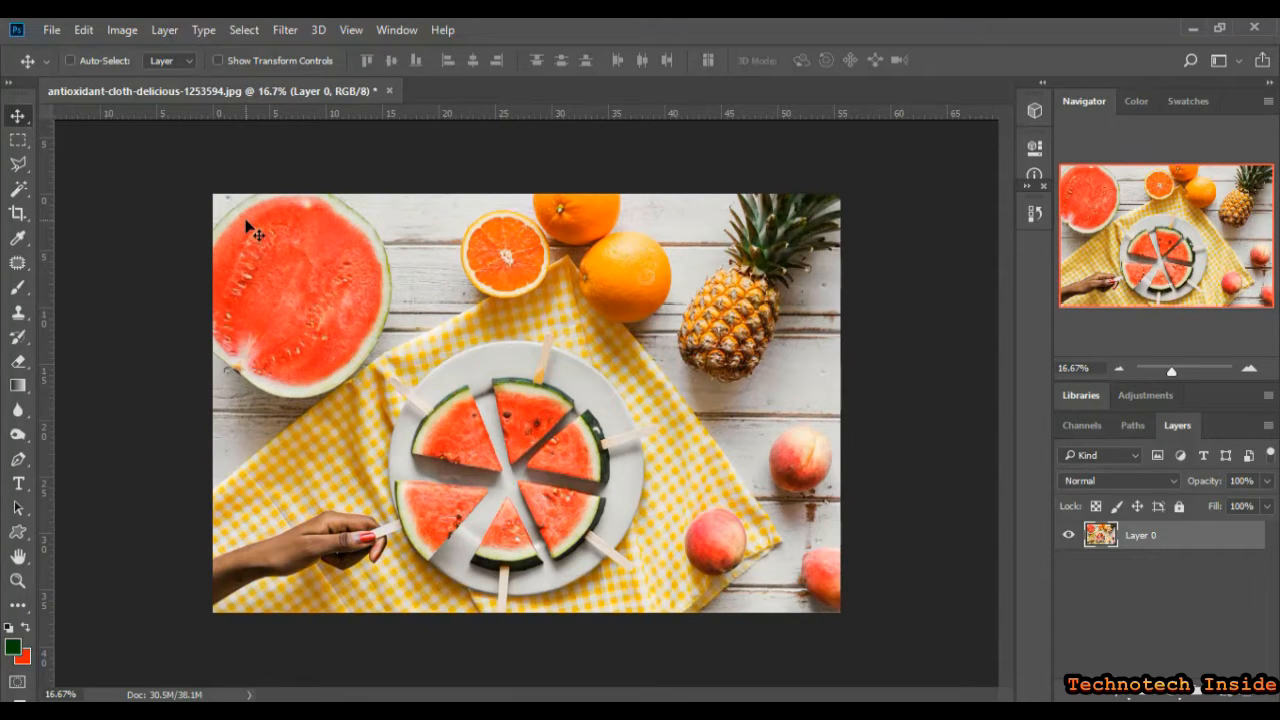
# Select a rectangle from the half watermelon to the plate's upper slices with the Rectangular Marquee and copy it to a new layer
pyautogui.click(19, 141)
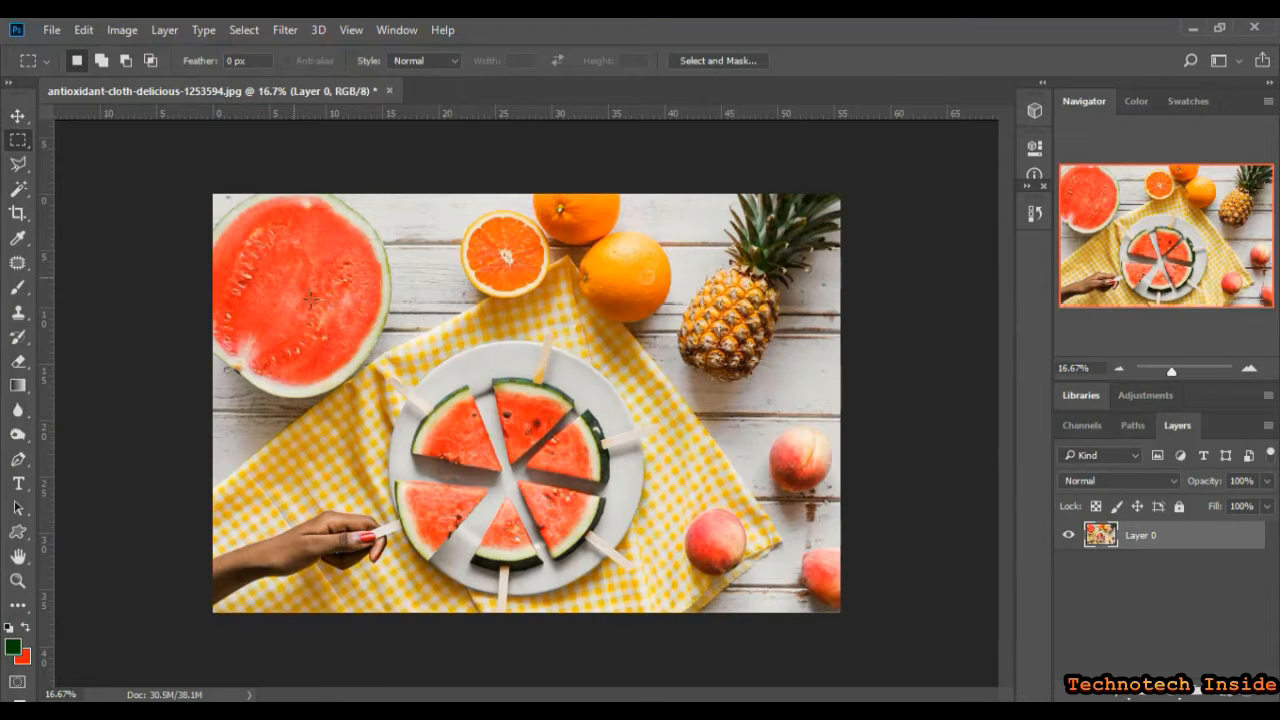
pyautogui.moveTo(292, 274); pyautogui.dragTo(555, 484)
pyautogui.rightClick(482, 440)
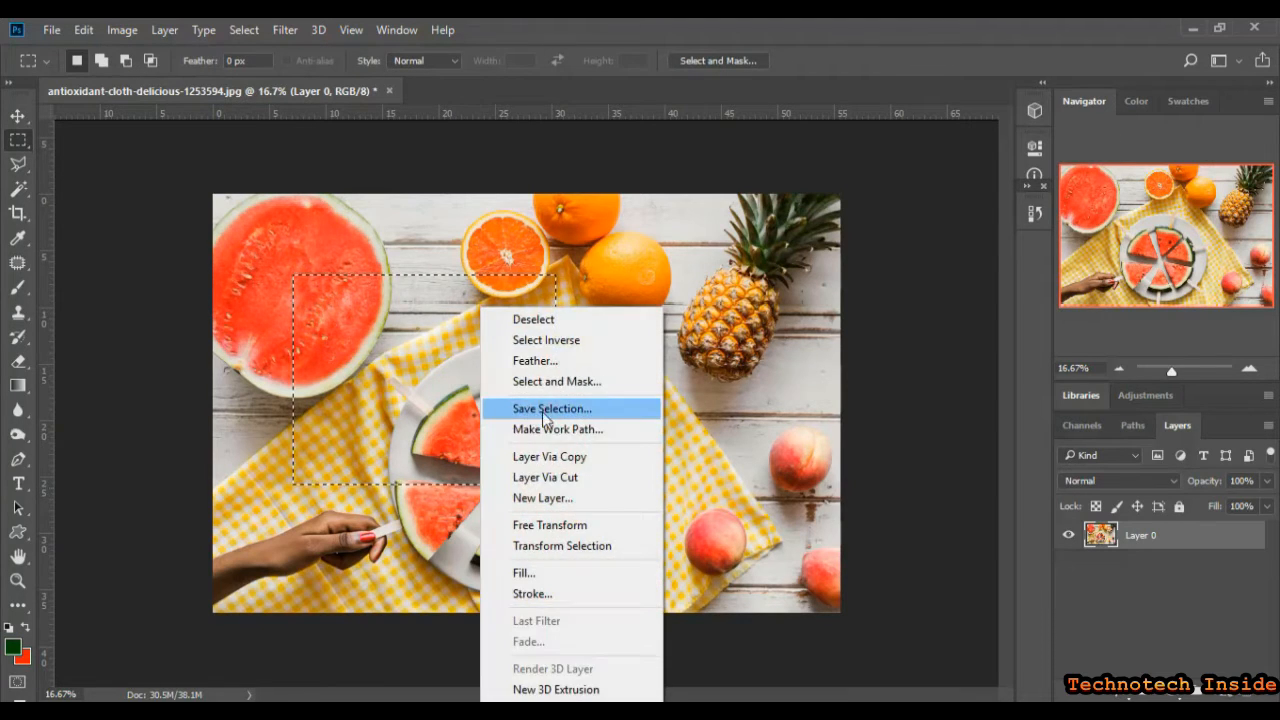
pyautogui.click(562, 456)
# Move the copied rectangular piece around over the plate and oranges, then delete its layer
pyautogui.click(19, 116)
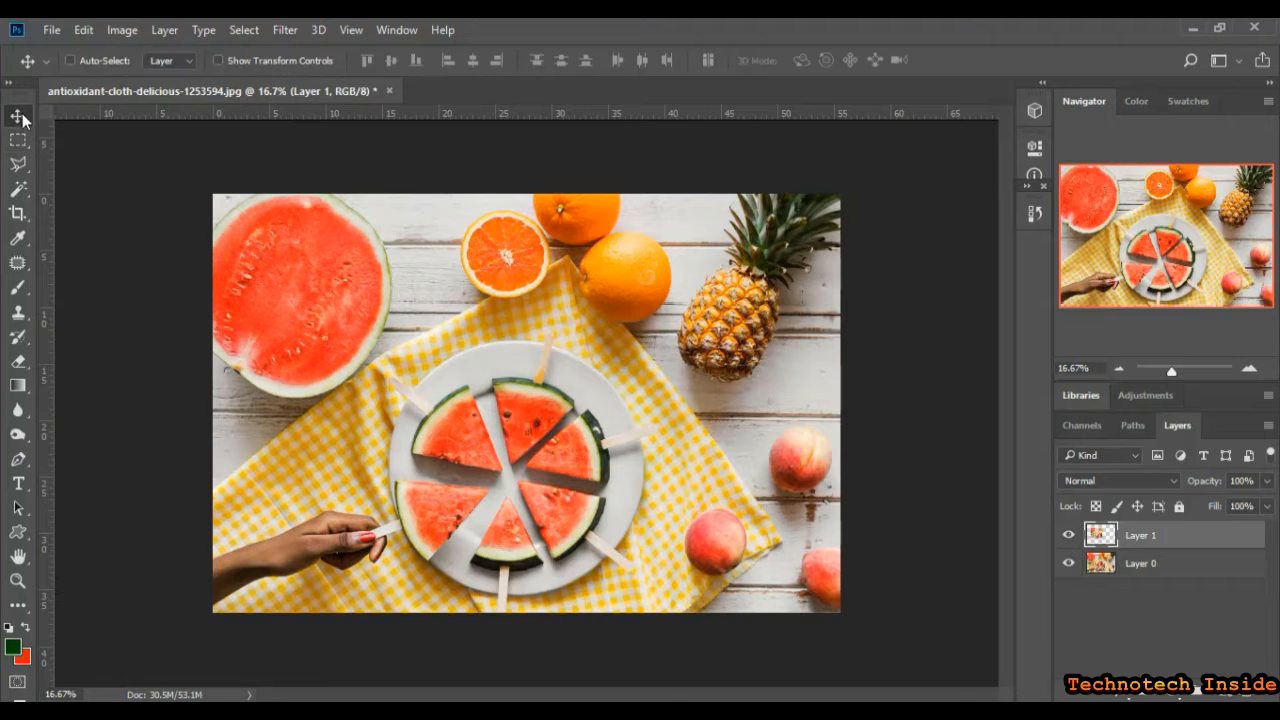
pyautogui.moveTo(455, 380); pyautogui.dragTo(611, 492)
pyautogui.moveTo(632, 484); pyautogui.dragTo(644, 408)
pyautogui.moveTo(644, 410); pyautogui.dragTo(440, 388)
pyautogui.moveTo(435, 400); pyautogui.dragTo(576, 369)
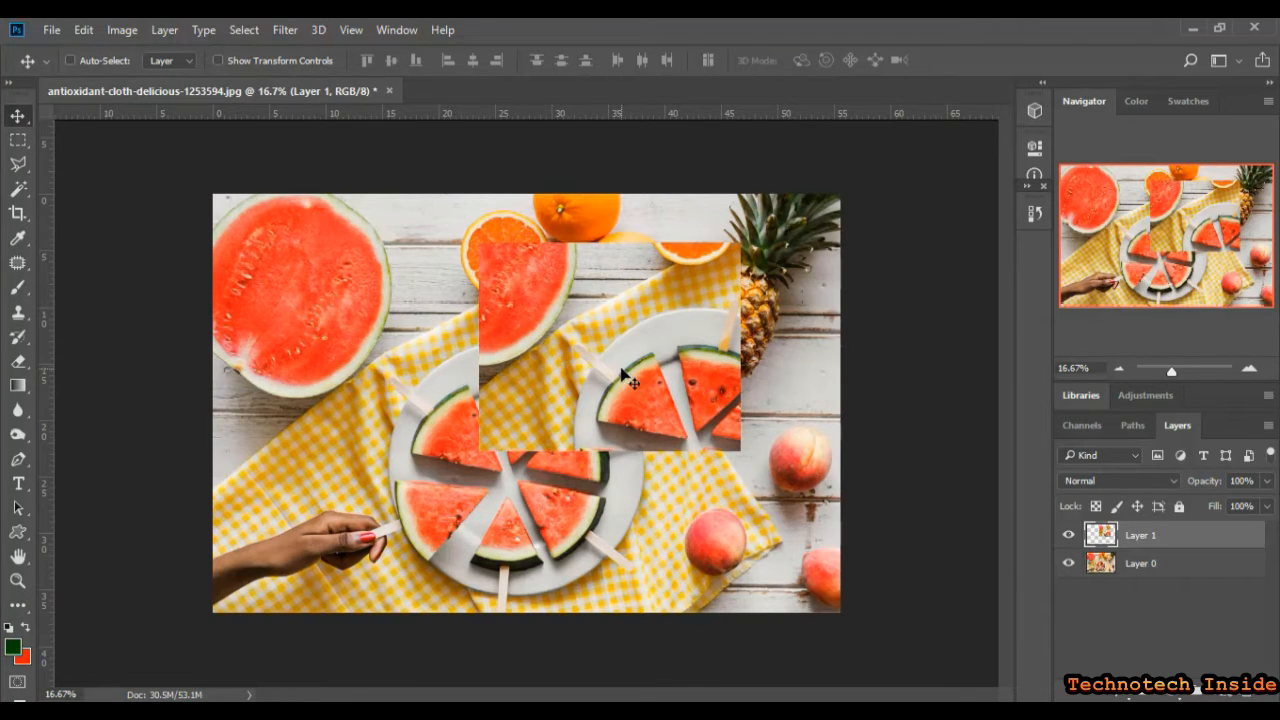
pyautogui.moveTo(616, 346); pyautogui.dragTo(553, 392)
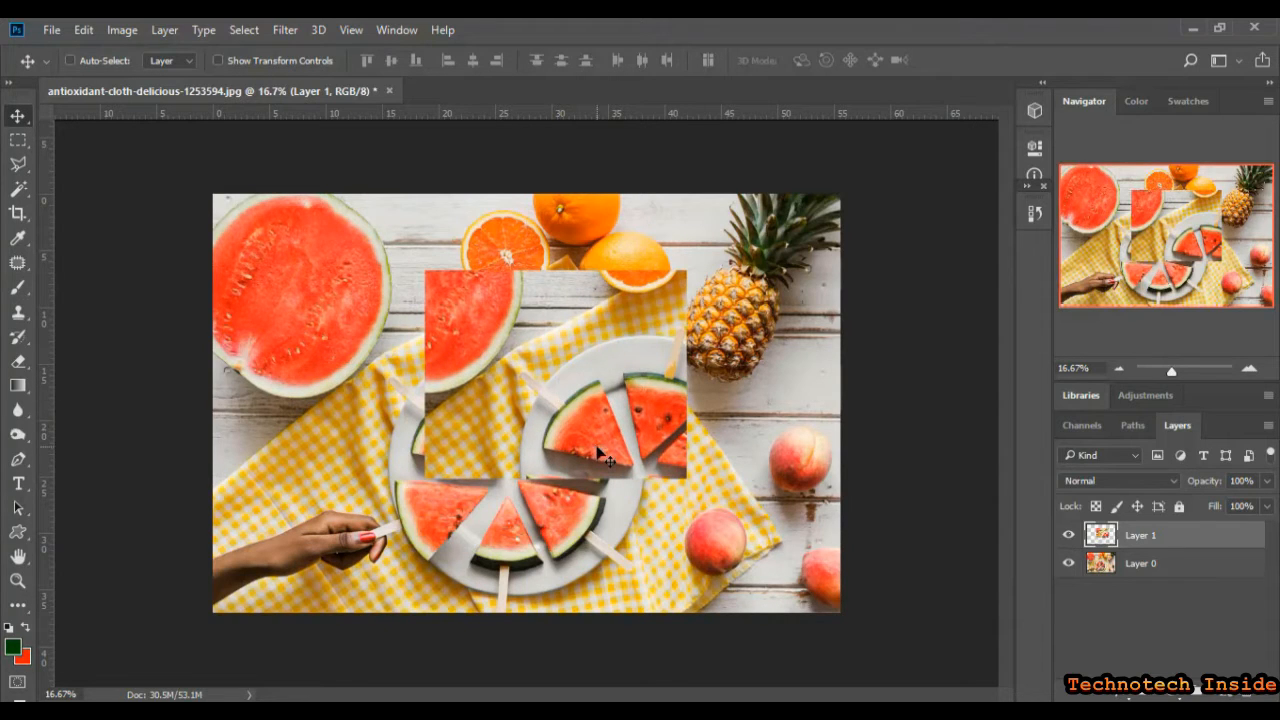
pyautogui.press('Delete')
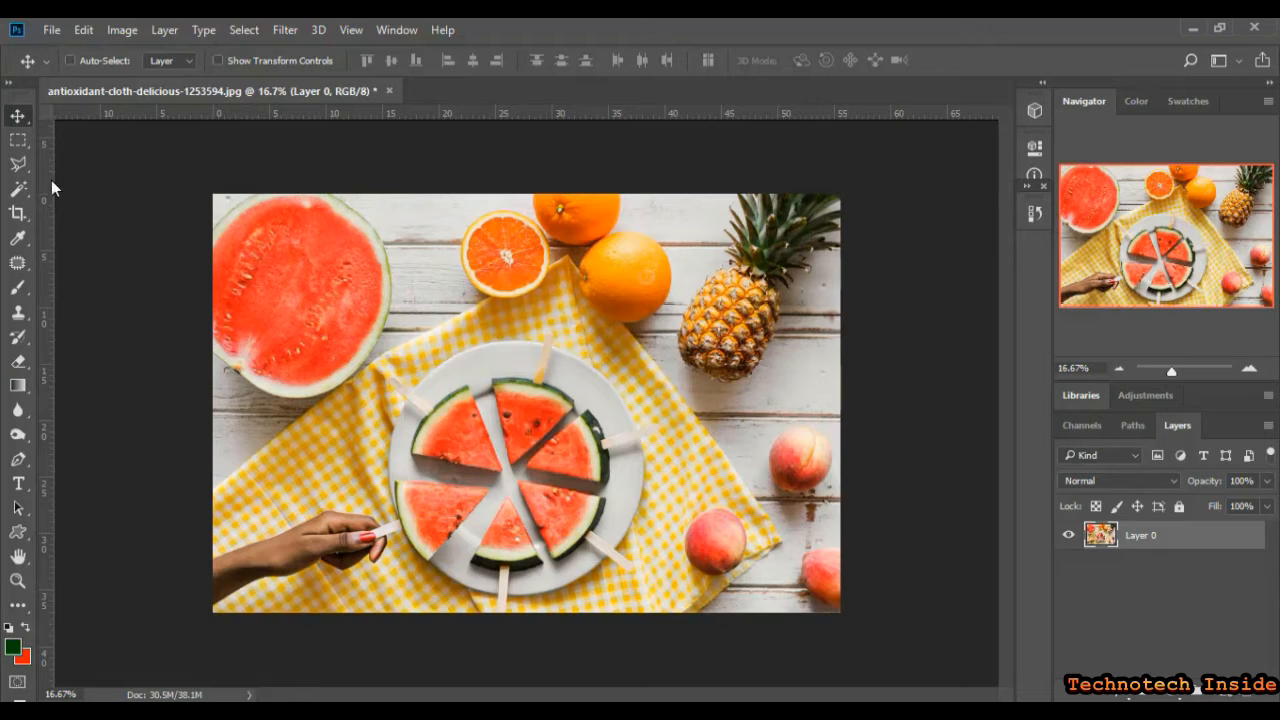
# Select a larger rectangle from the half watermelon across most of the plate and copy it to a new layer
pyautogui.click(18, 143)
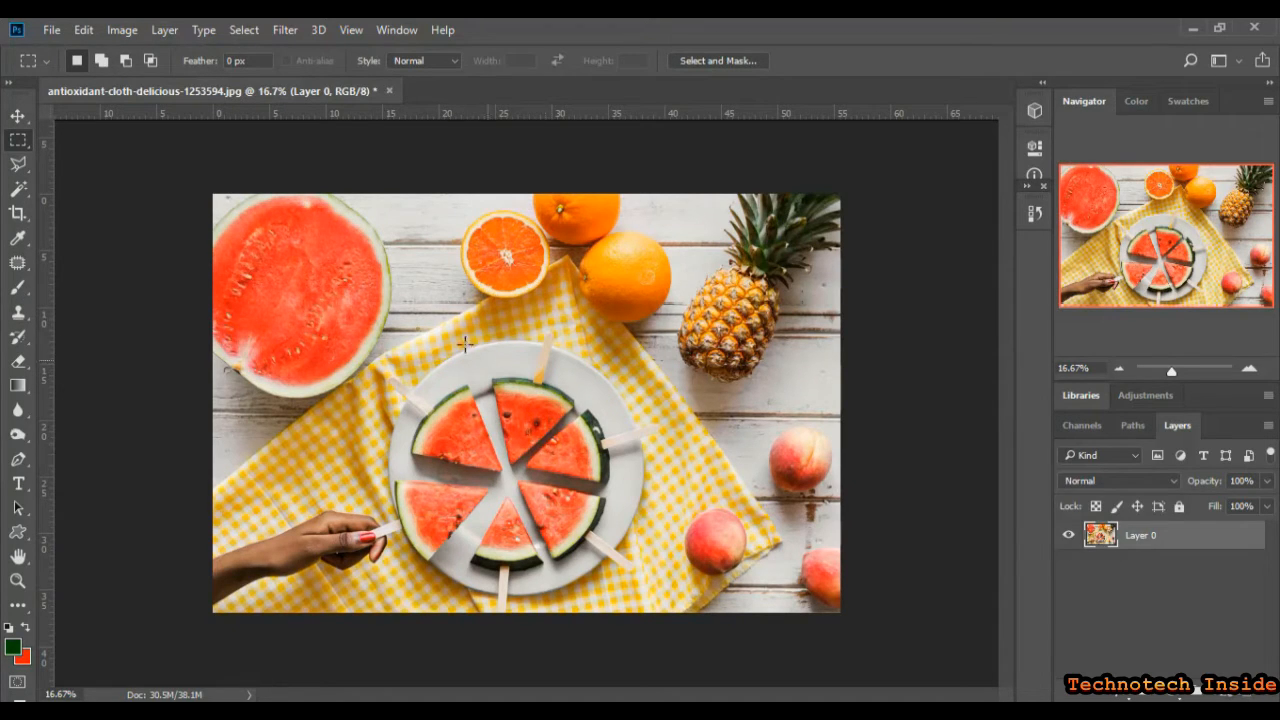
pyautogui.moveTo(314, 270); pyautogui.dragTo(632, 505)
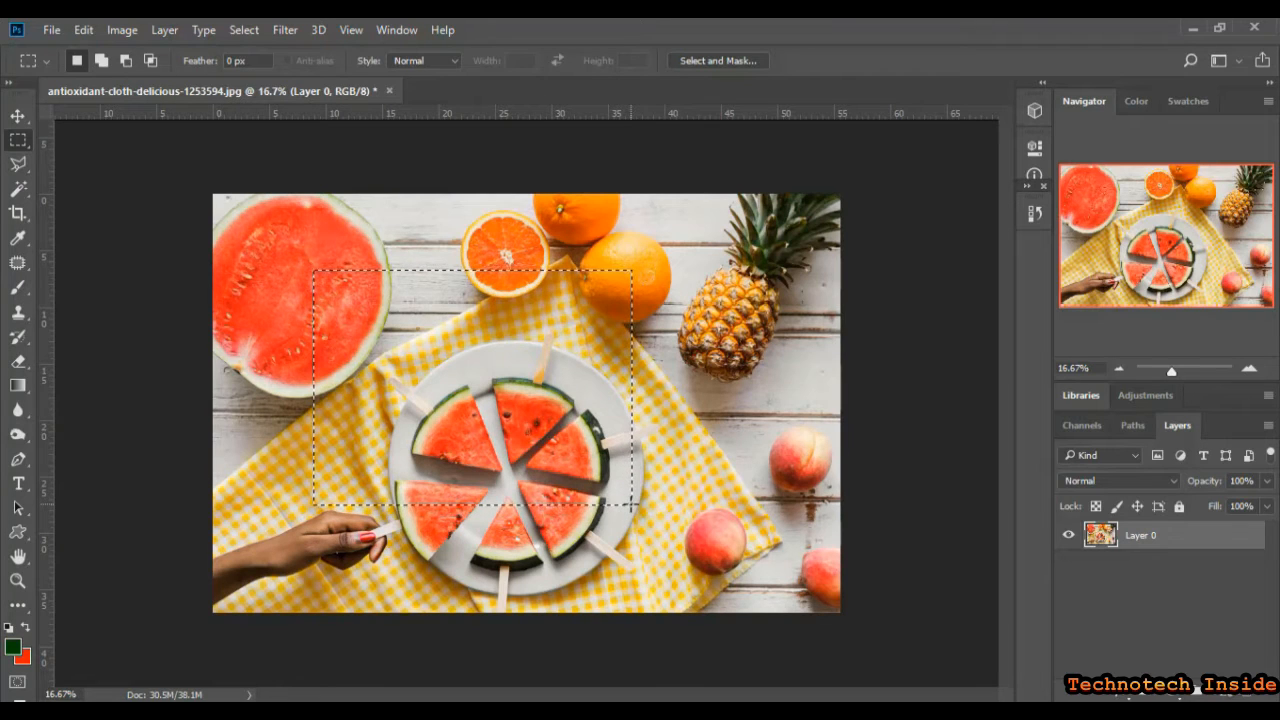
pyautogui.rightClick(480, 358)
pyautogui.click(597, 458)
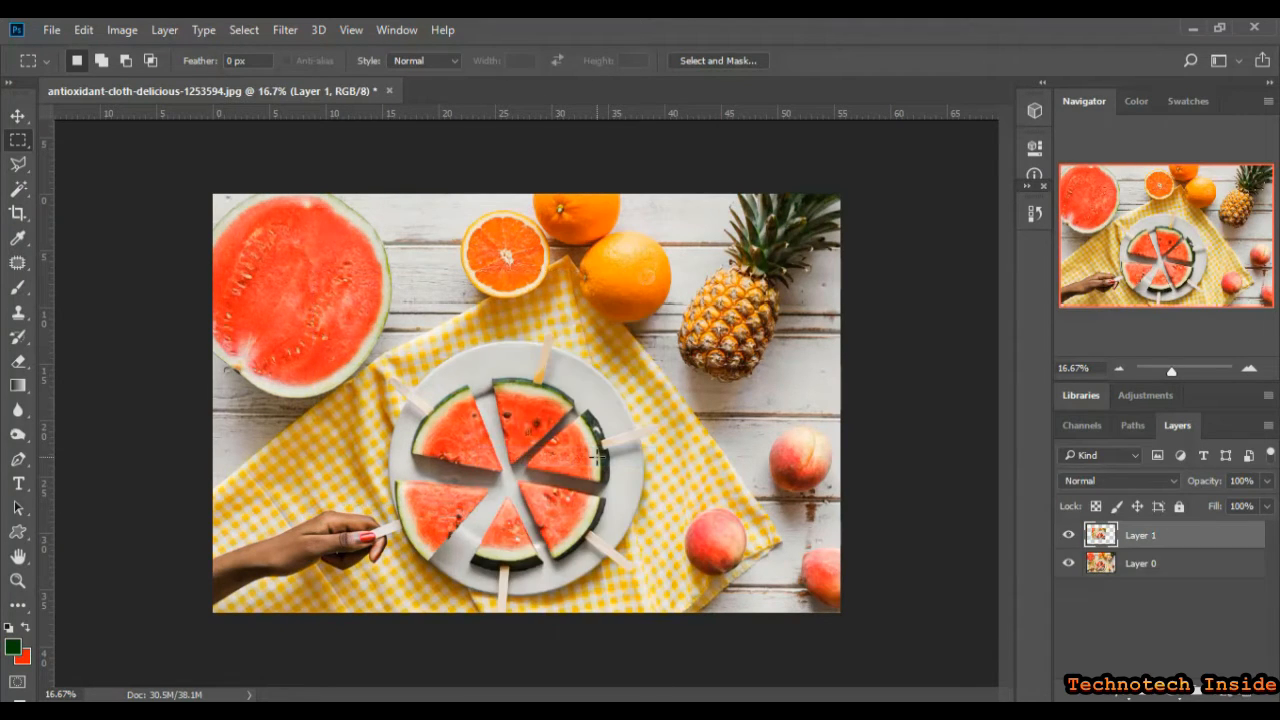
# Shift the larger copied piece over the plate, compare it with Layer 0 hidden and shown, and delete the copied layer
pyautogui.press('v')
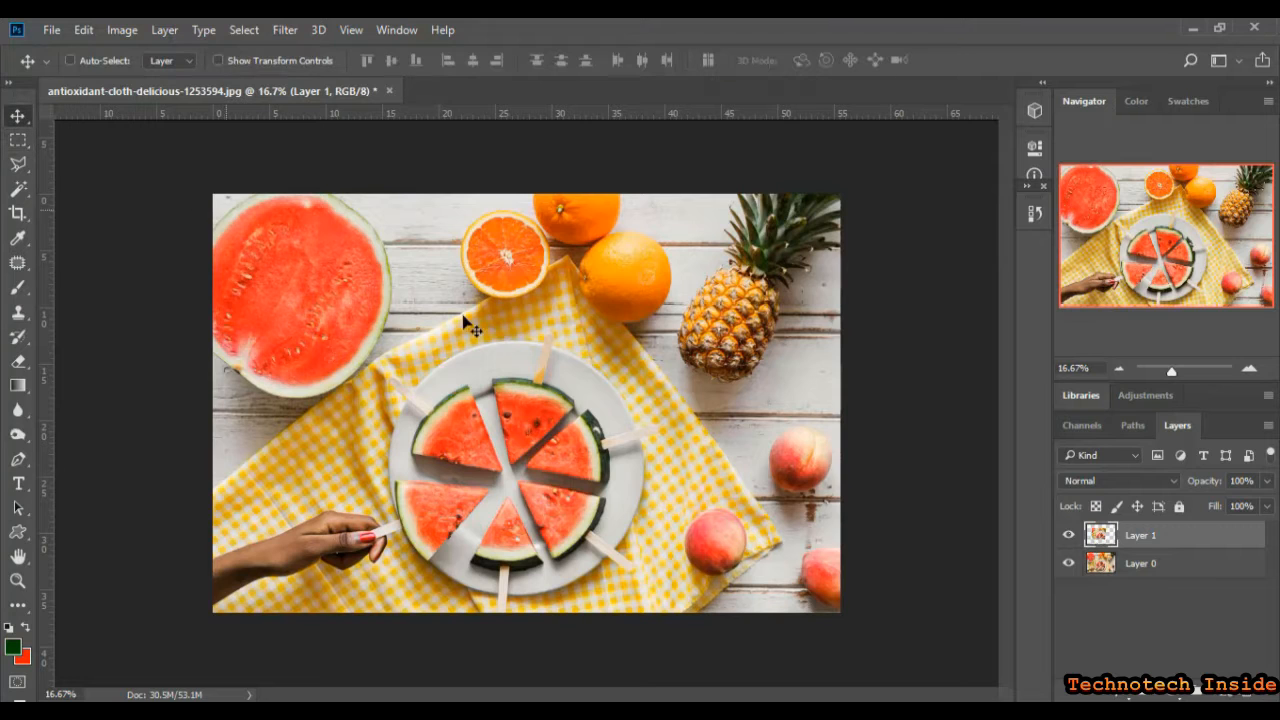
pyautogui.moveTo(508, 412); pyautogui.dragTo(480, 371)
pyautogui.click(1068, 563)
pyautogui.click(1068, 563)
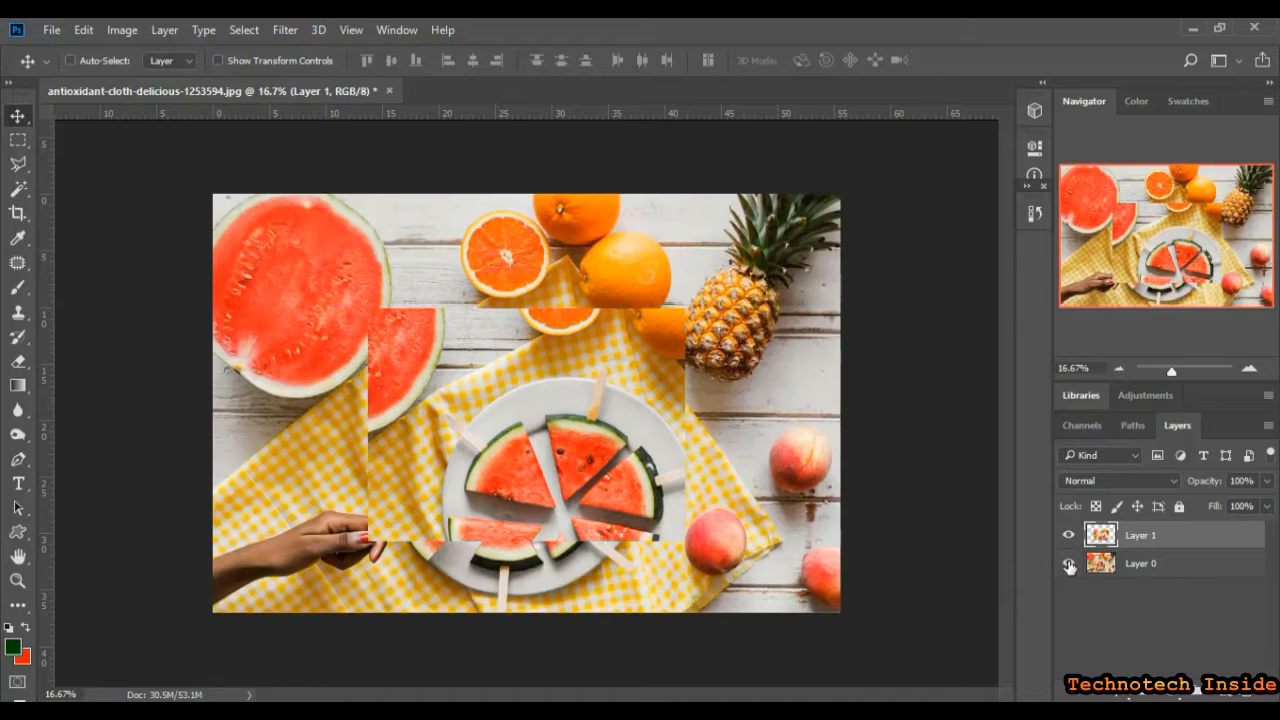
pyautogui.press('Delete')
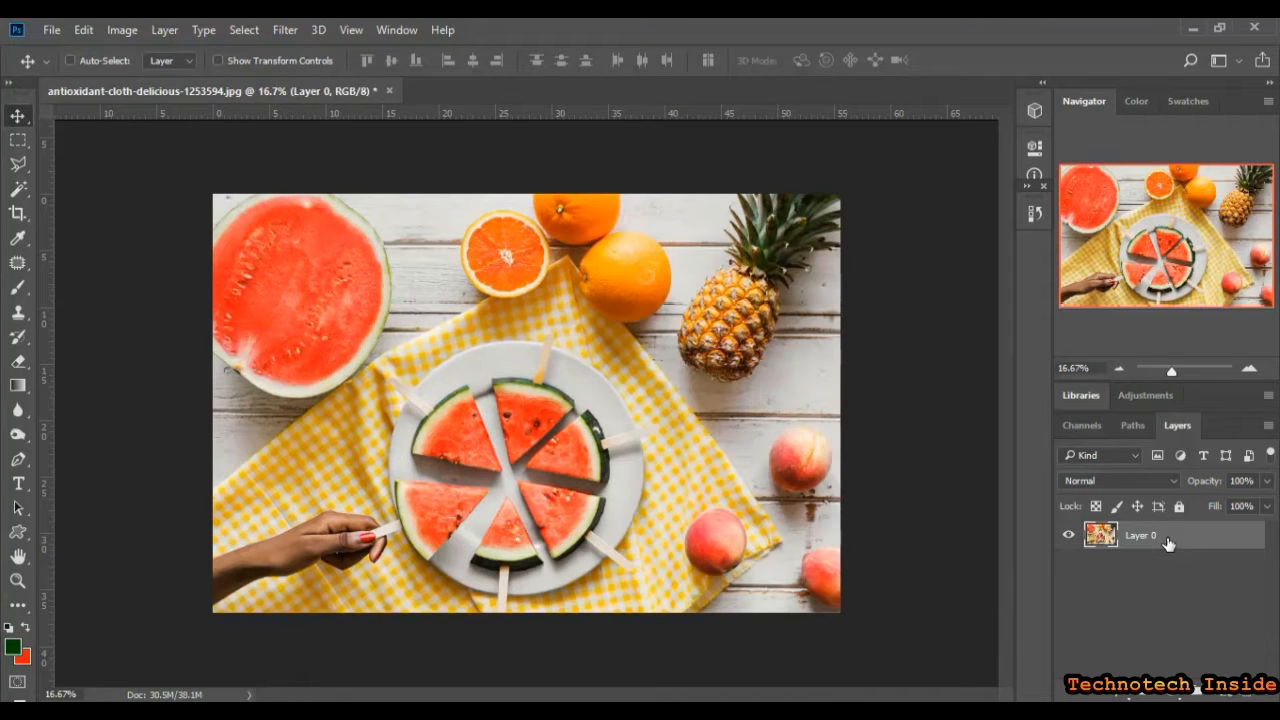
# Select the round plate of watermelon slices with the Elliptical Marquee and copy it to a new layer
pyautogui.click(17, 142)
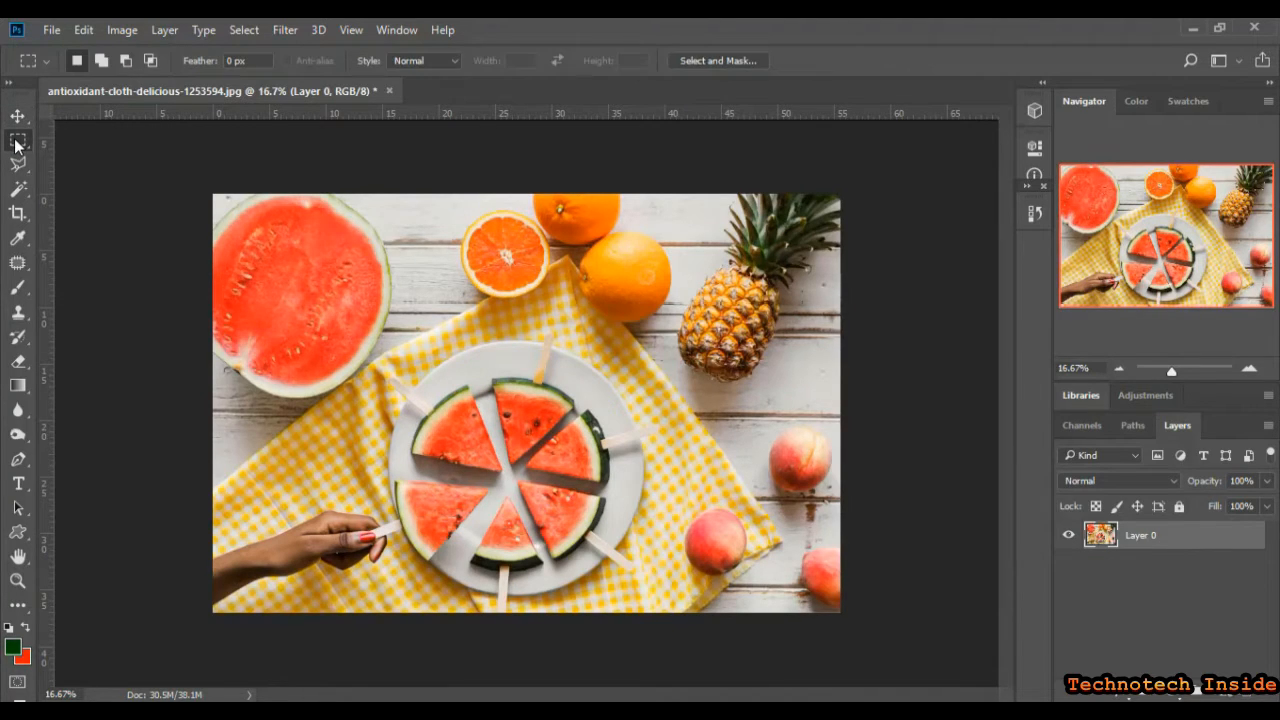
pyautogui.rightClick(16, 145)
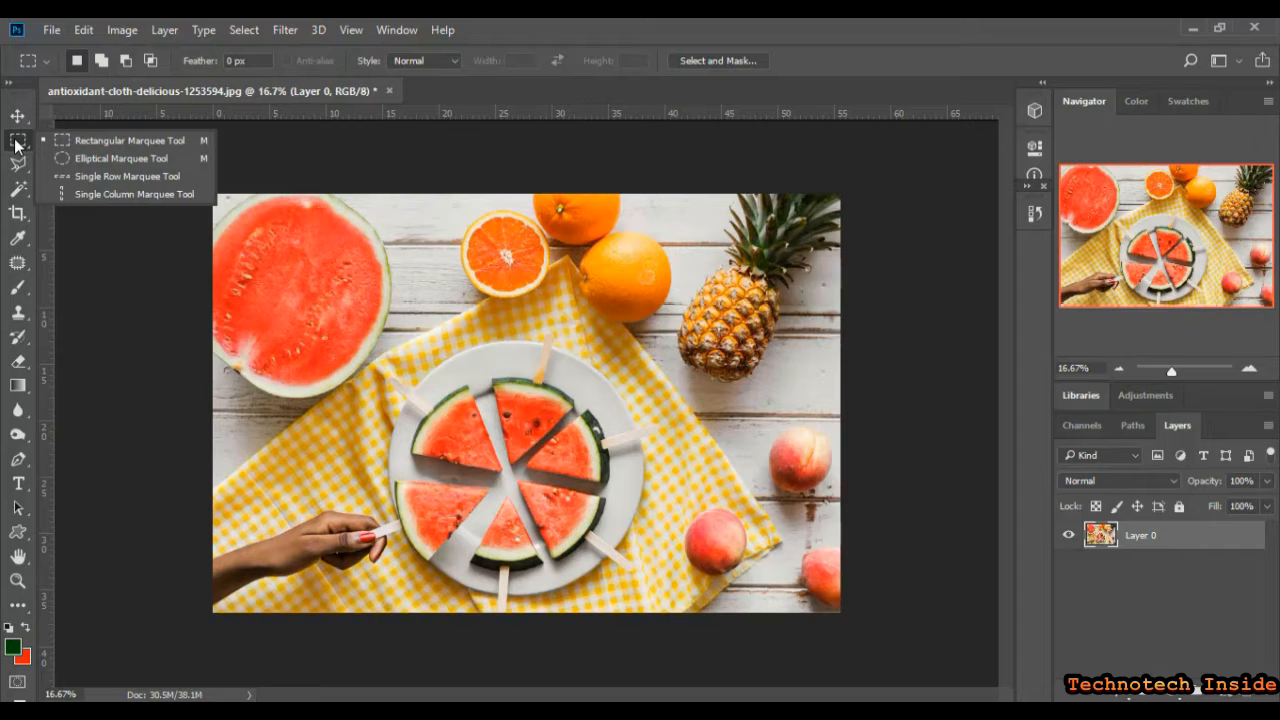
pyautogui.click(98, 158)
pyautogui.moveTo(393, 351); pyautogui.dragTo(643, 596)
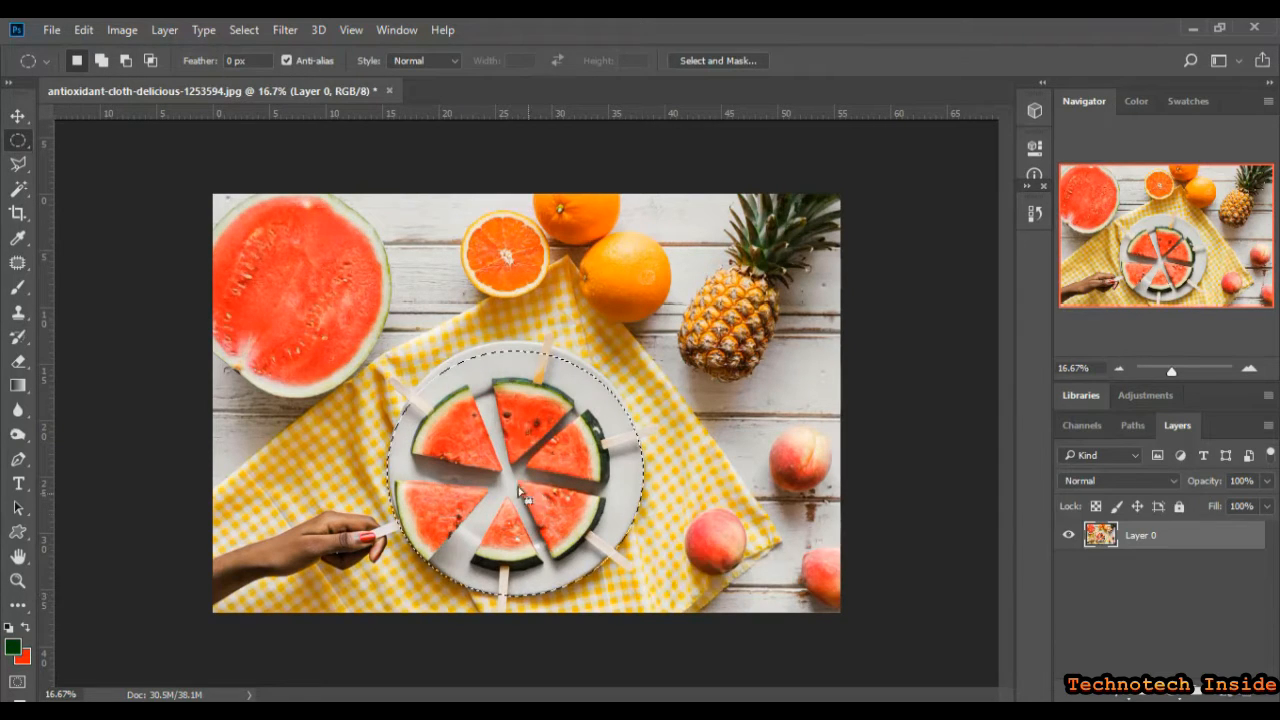
pyautogui.rightClick(503, 454)
pyautogui.click(570, 196)
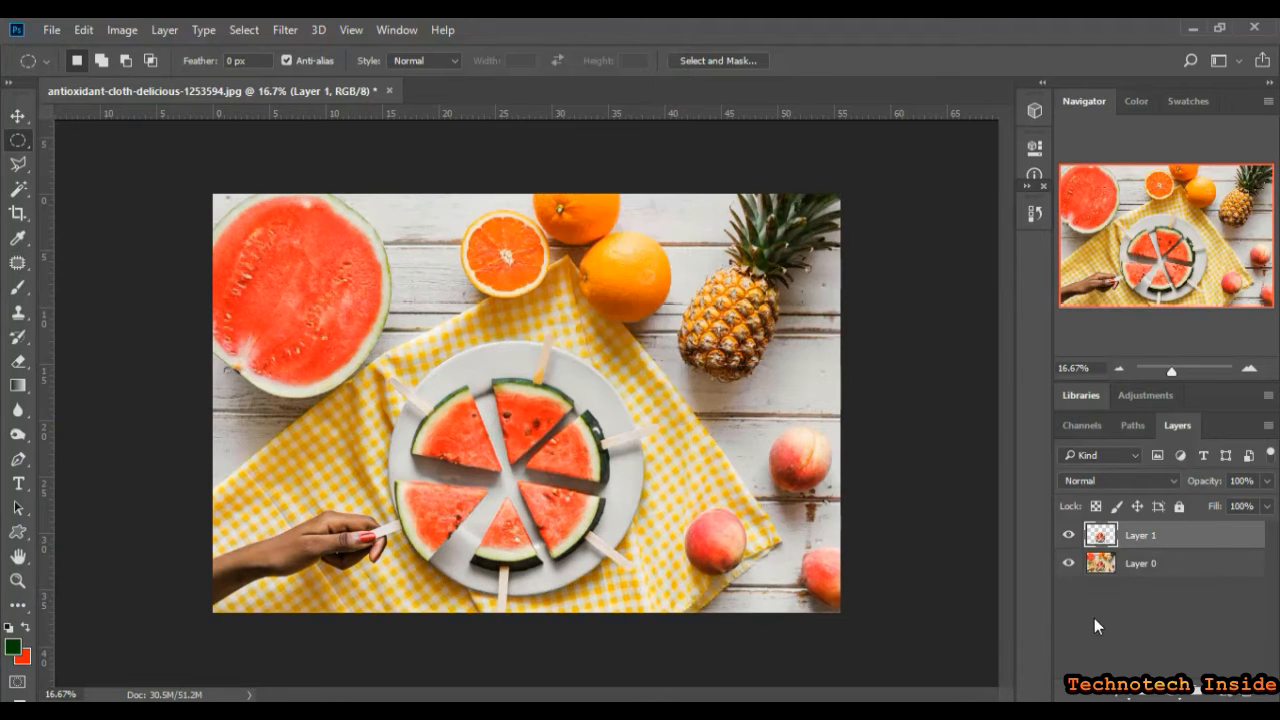
# Hide Layer 0, move the copied plate slightly upward, and show Layer 0 again
pyautogui.click(1068, 563)
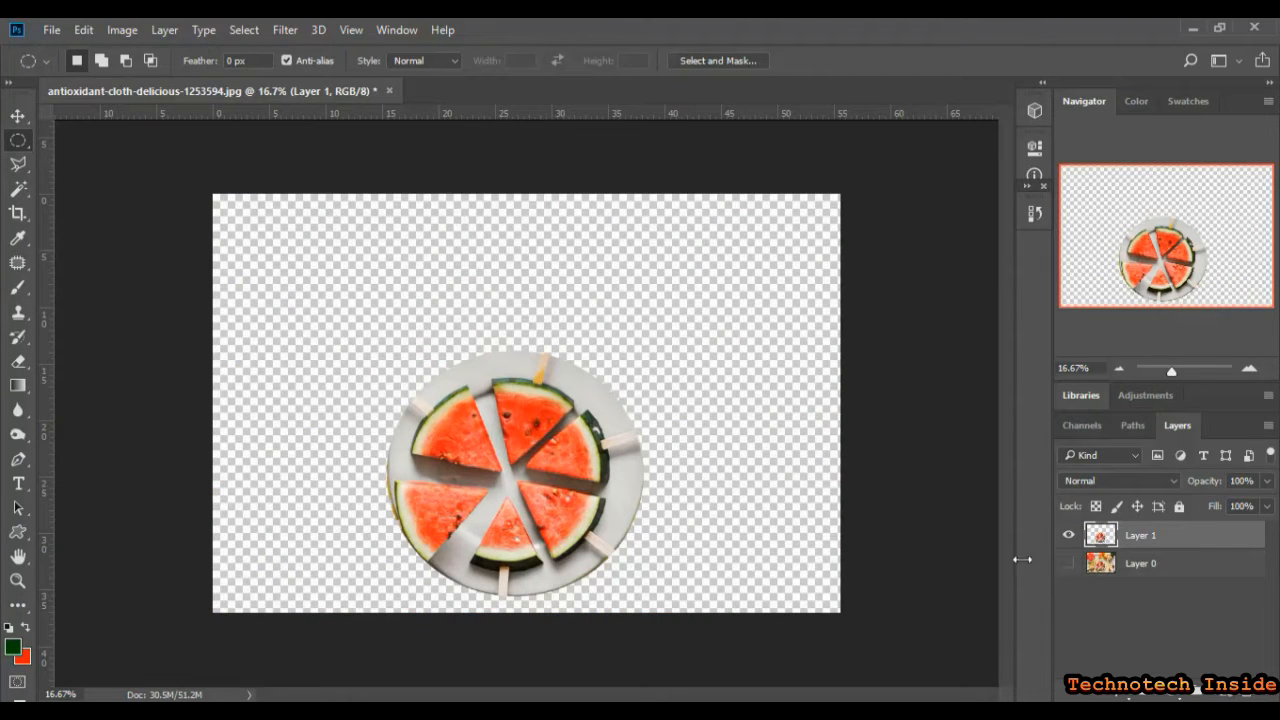
pyautogui.click(18, 115)
pyautogui.moveTo(563, 468); pyautogui.dragTo(581, 439)
pyautogui.click(1068, 563)
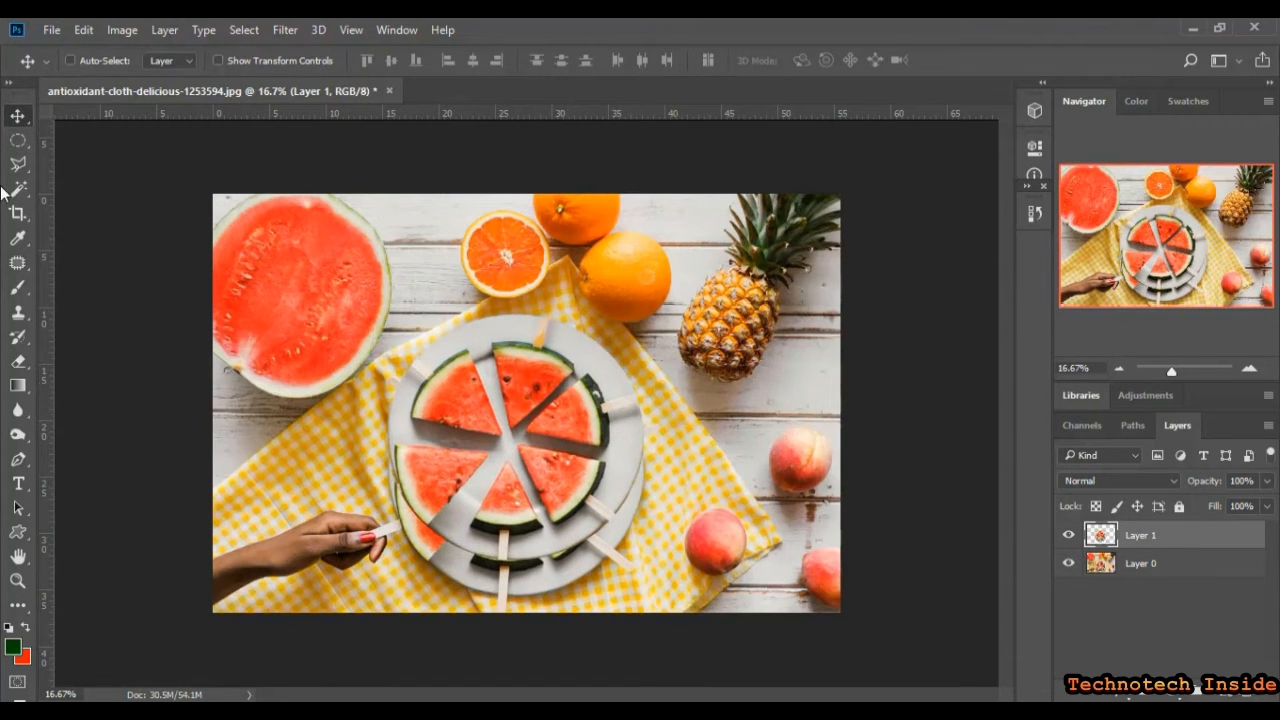
# Review the available marquee tool variants and delete the copied plate layer
pyautogui.click(18, 143)
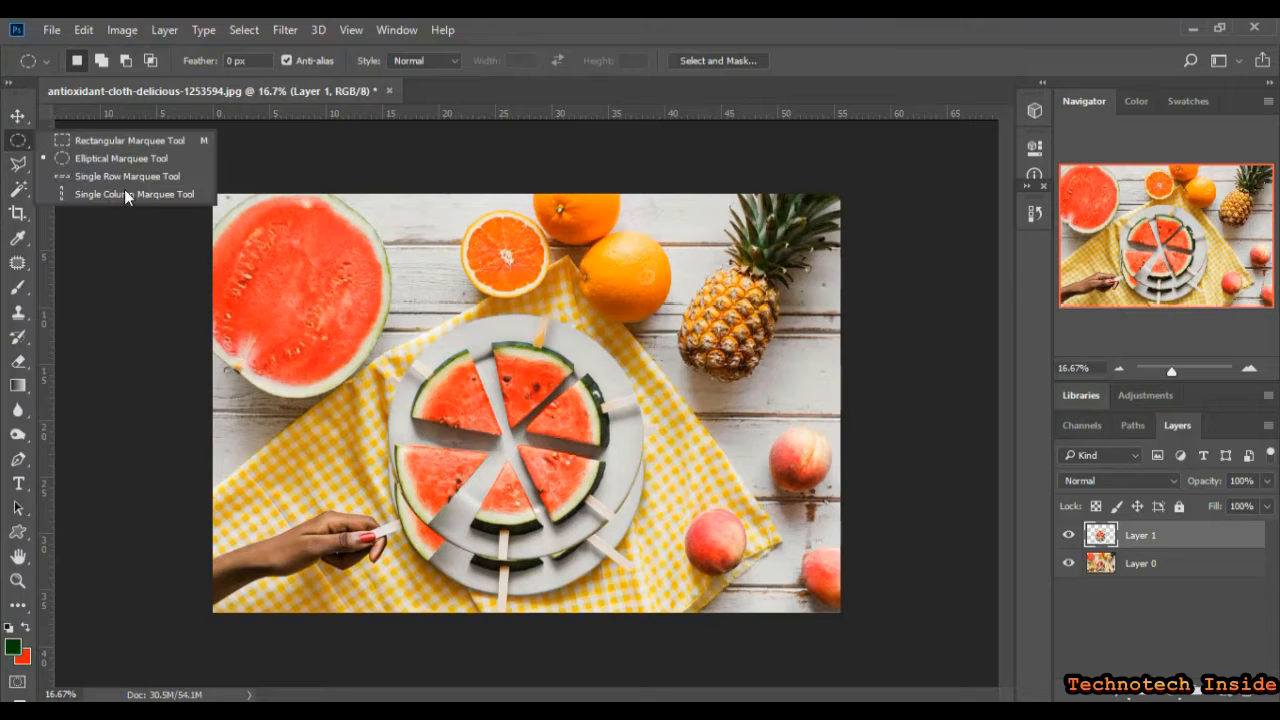
pyautogui.click(418, 322)
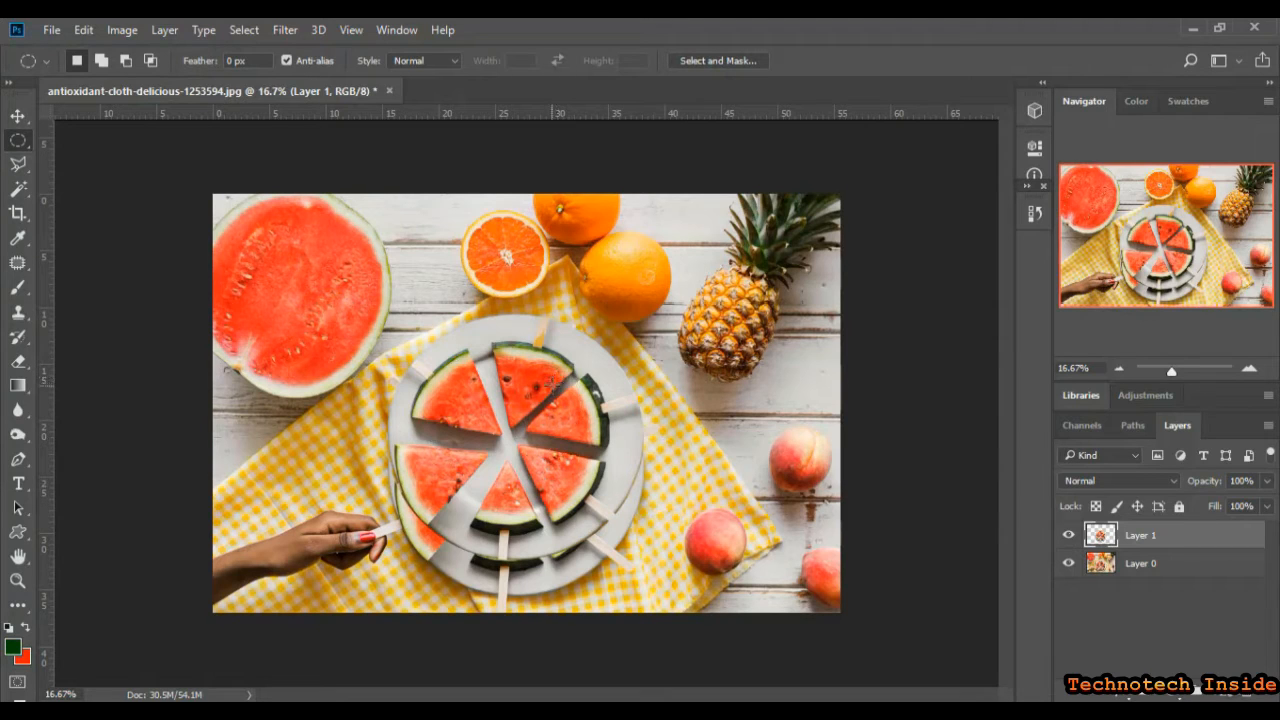
pyautogui.hotkey('ctrl', 'z')
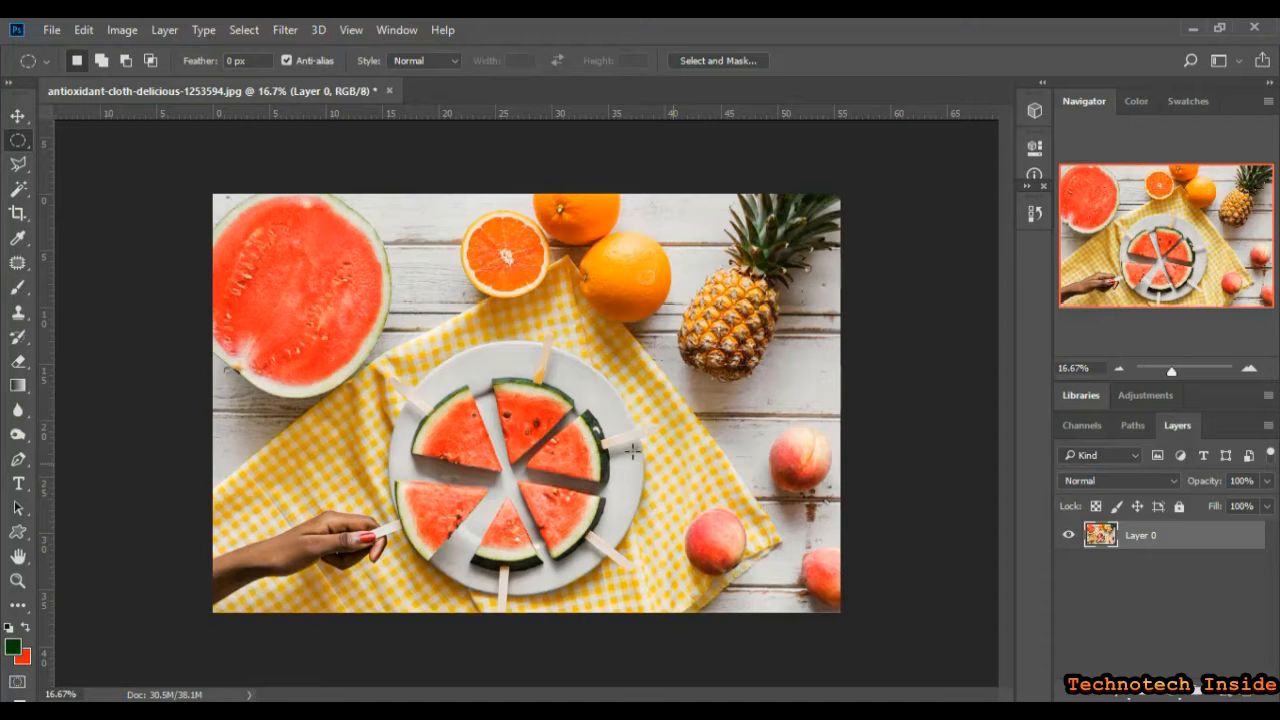
# Select the round plate again with an elliptical selection and cut it to a new layer using Layer Via Cut
pyautogui.moveTo(392, 358); pyautogui.dragTo(637, 594)
pyautogui.rightClick(569, 462)
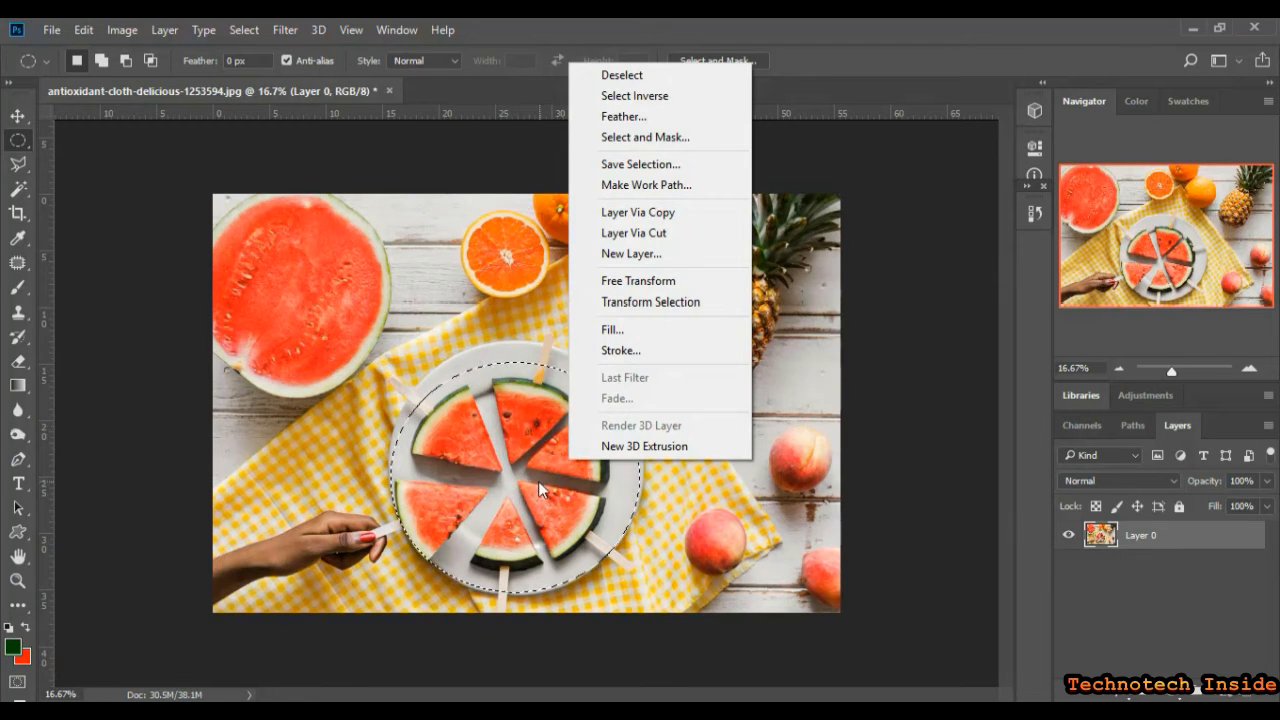
pyautogui.click(645, 233)
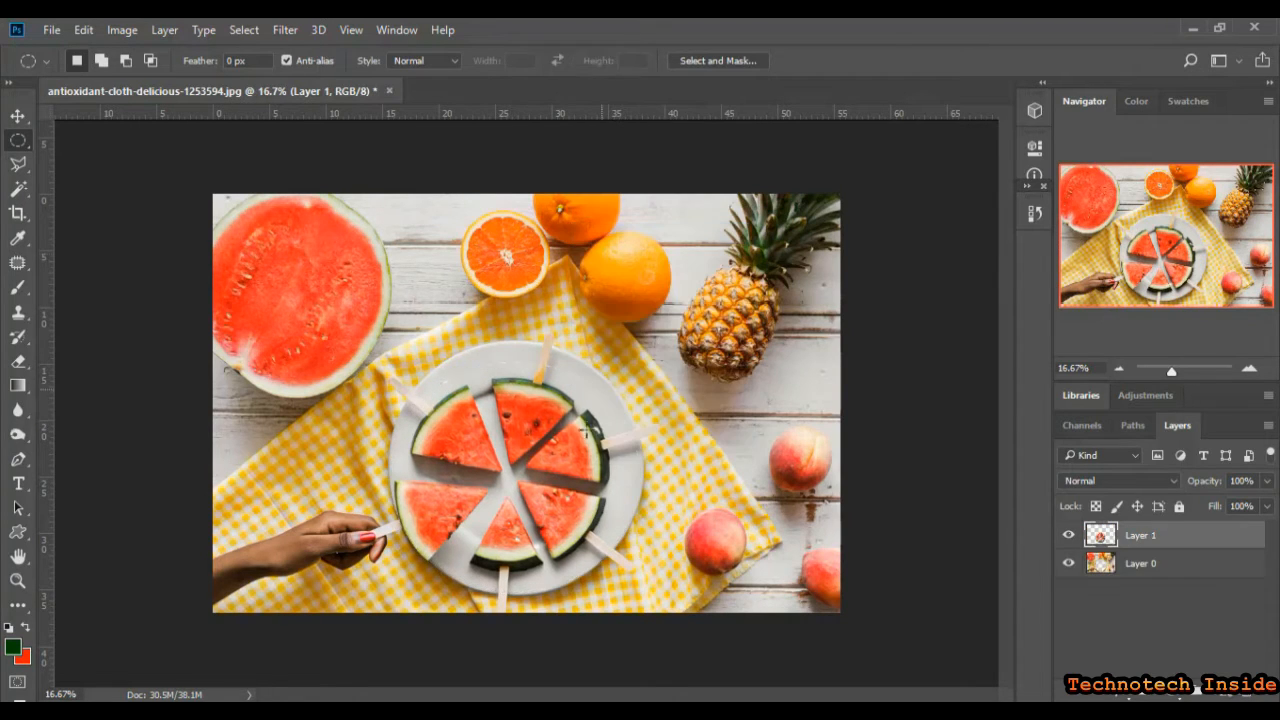
# Move the cut-out plate up over the pineapple, then delete its layer
pyautogui.click(18, 116)
pyautogui.moveTo(617, 484); pyautogui.dragTo(772, 392)
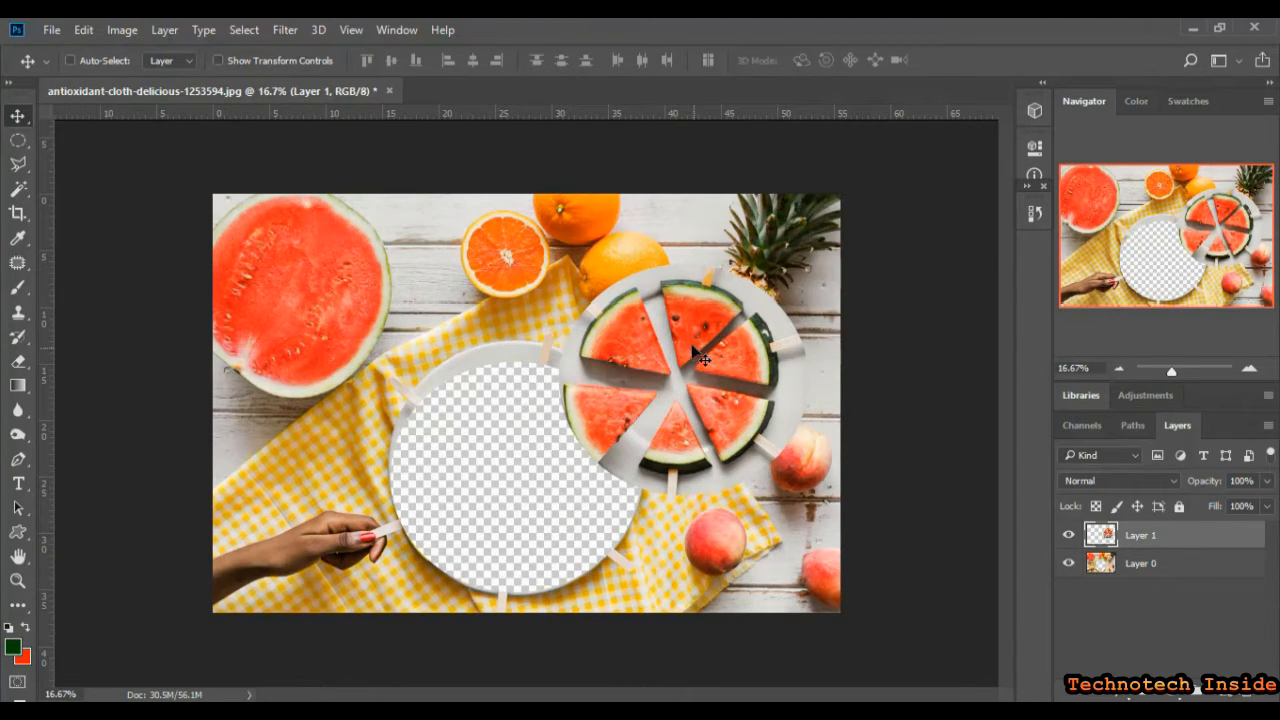
pyautogui.moveTo(694, 365); pyautogui.dragTo(708, 328)
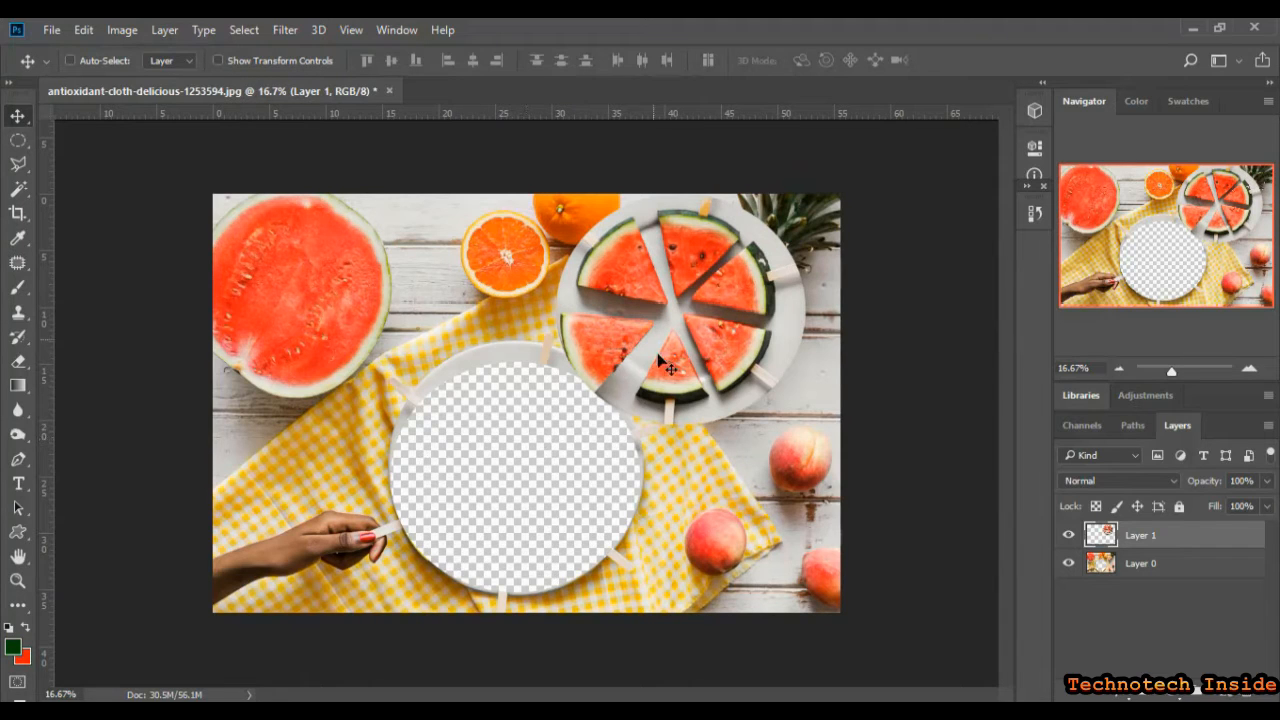
pyautogui.press('Delete')
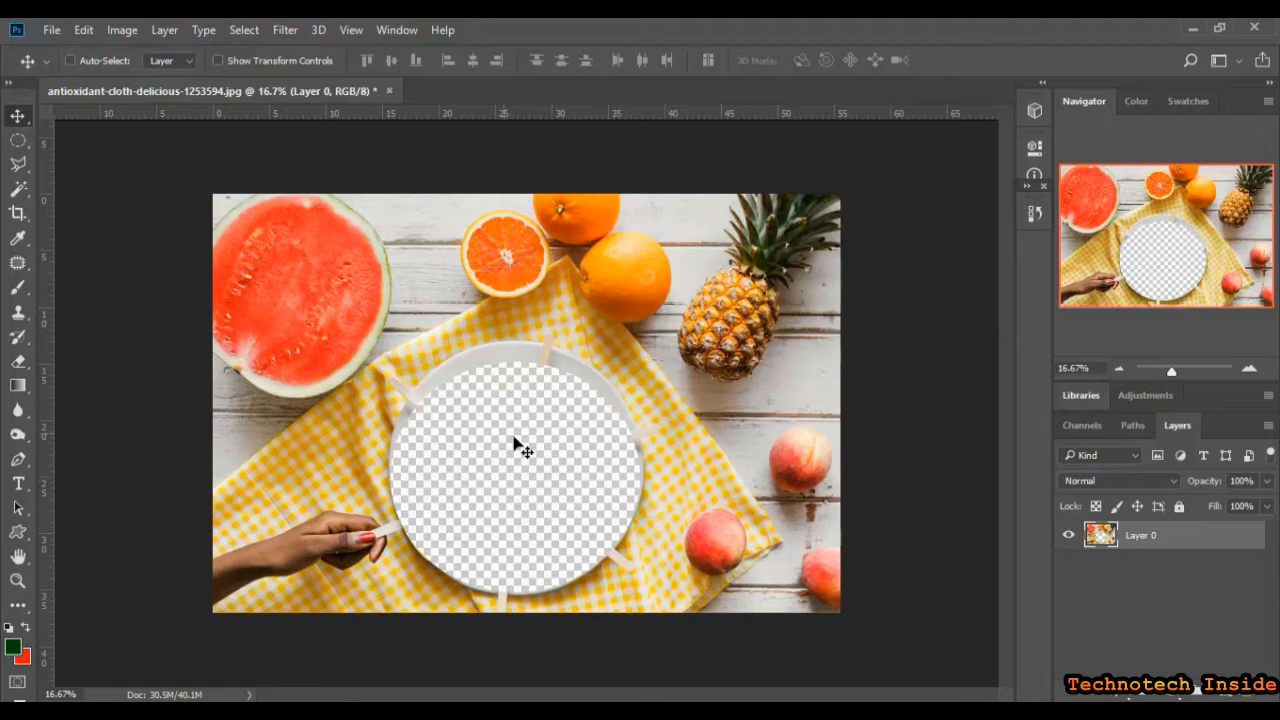
# Switch to the Polygonal Lasso tool and revert the image to the Make Layer state in its history
pyautogui.click(18, 143)
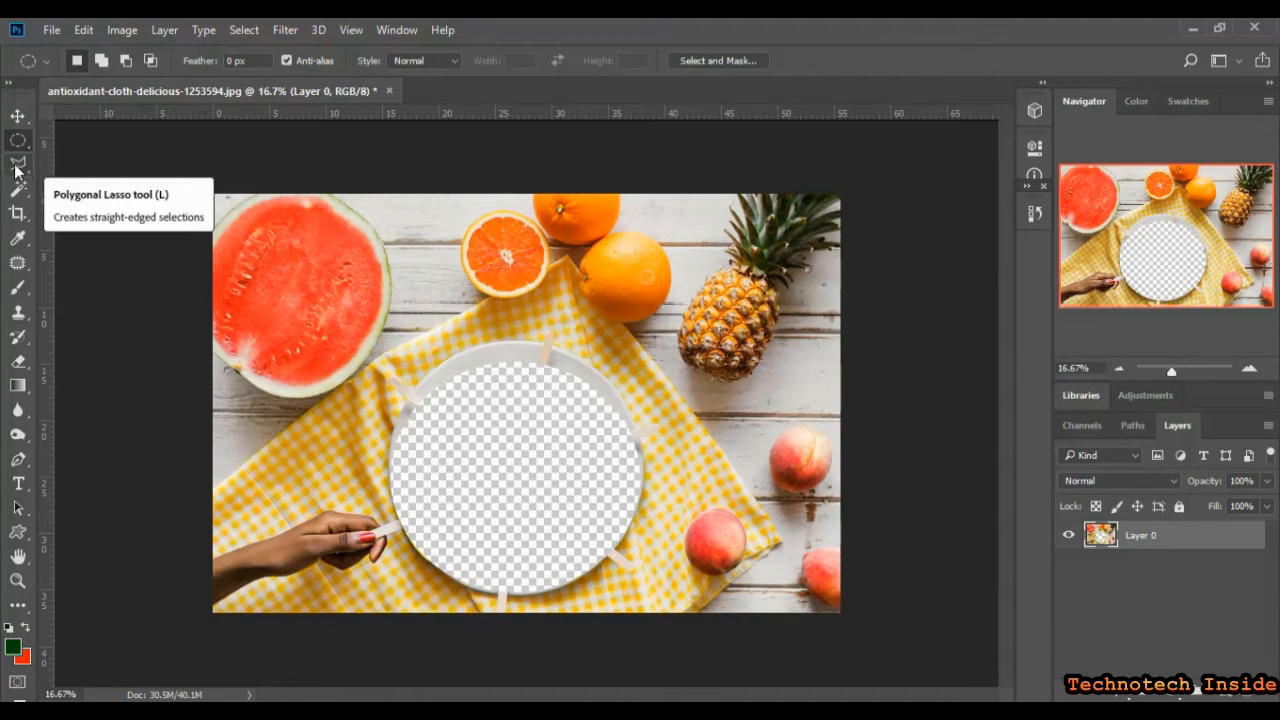
pyautogui.click(18, 163)
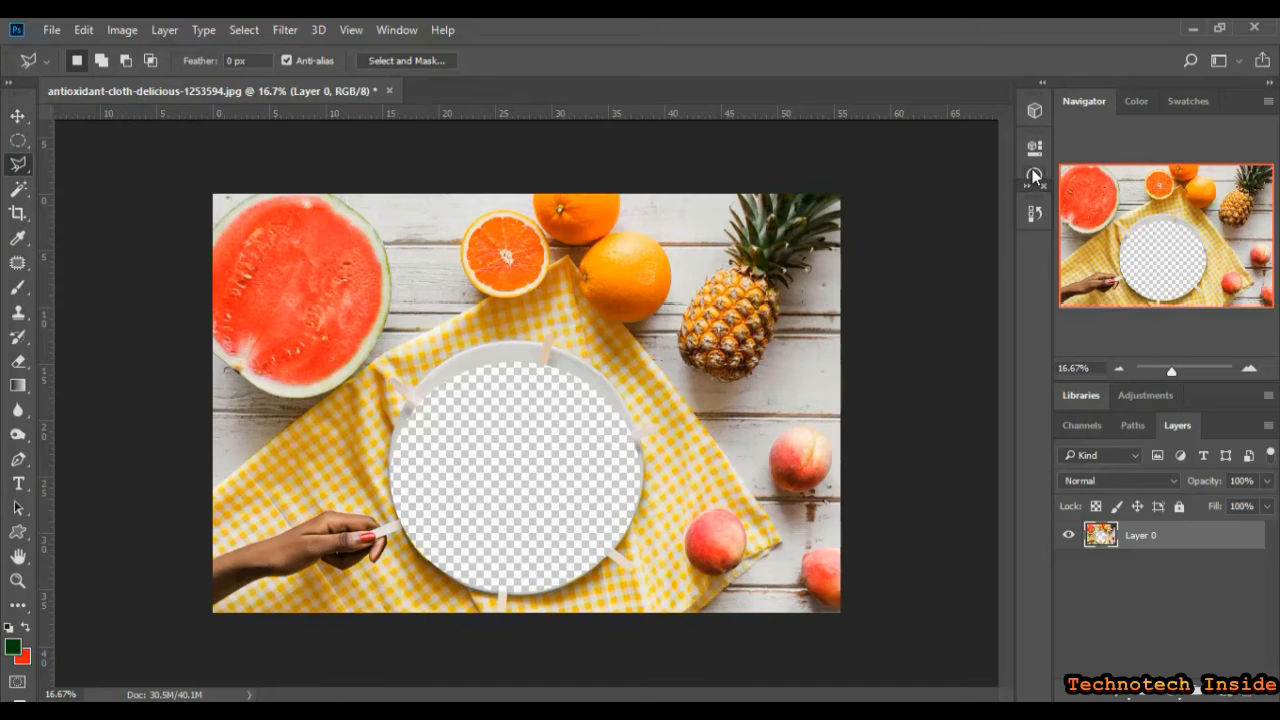
pyautogui.click(1031, 200)
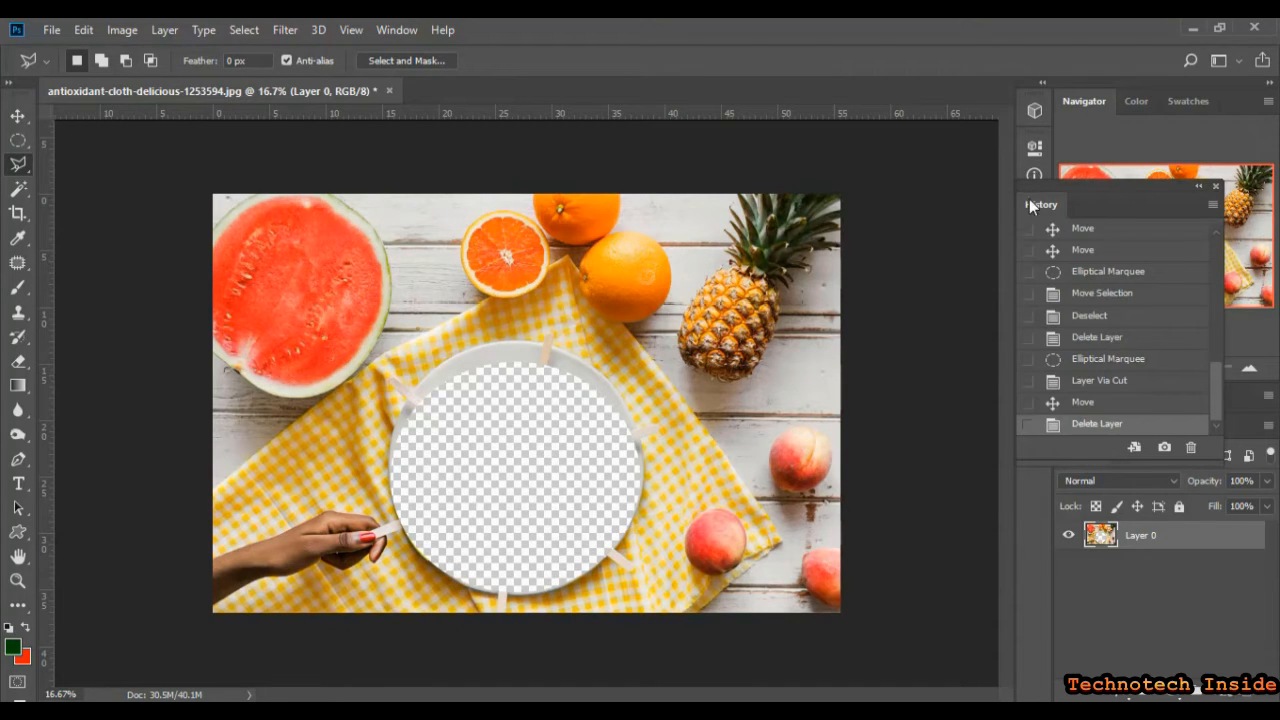
pyautogui.click(1083, 401)
pyautogui.scroll(5, 1083, 395)
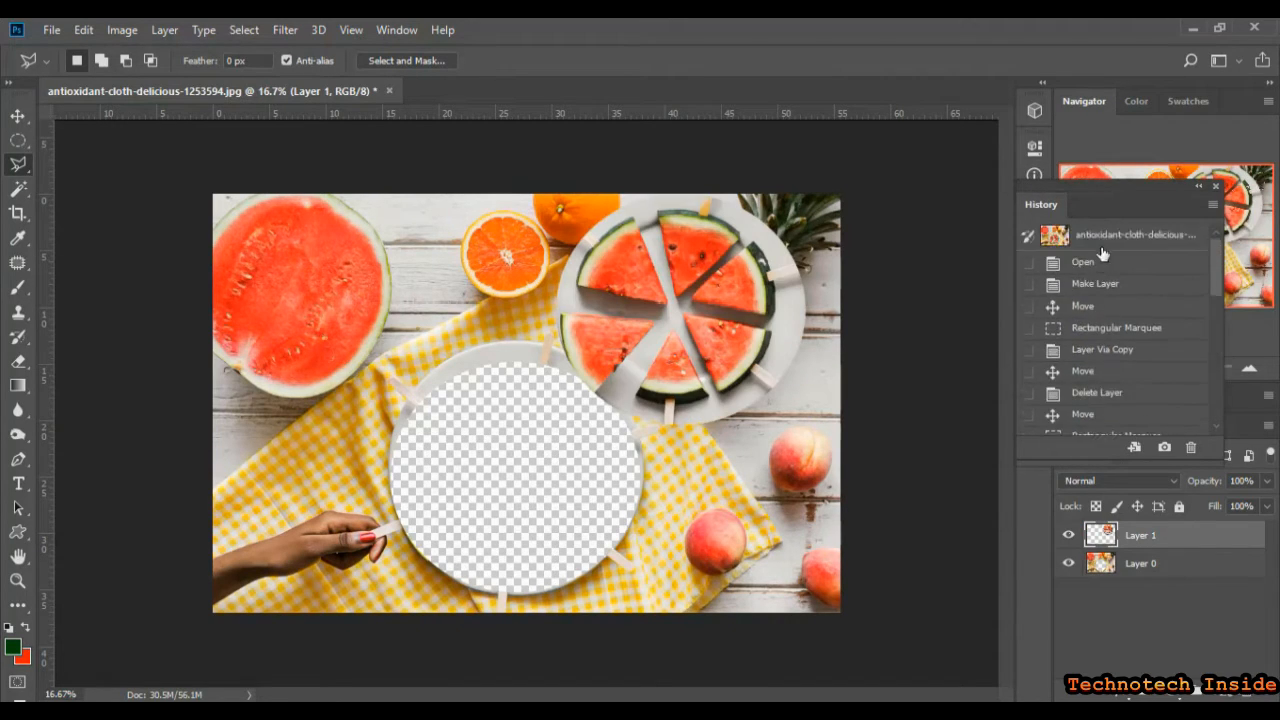
pyautogui.click(1108, 232)
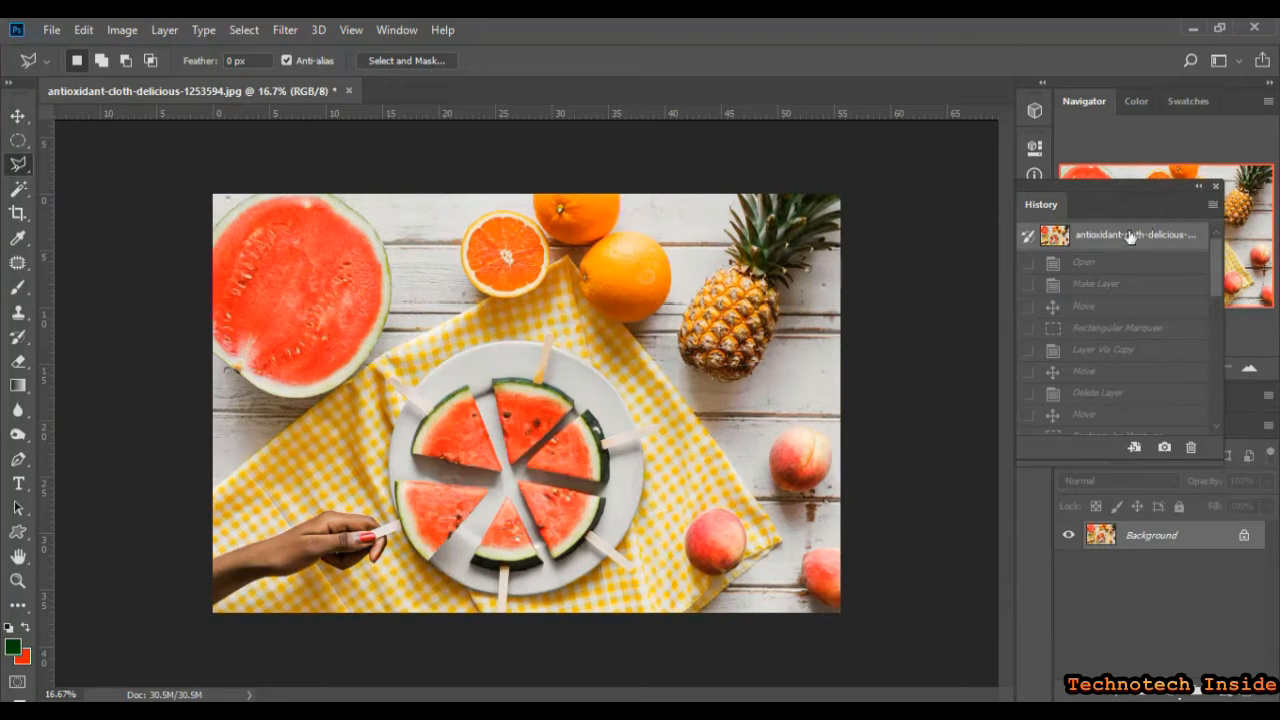
pyautogui.click(1115, 264)
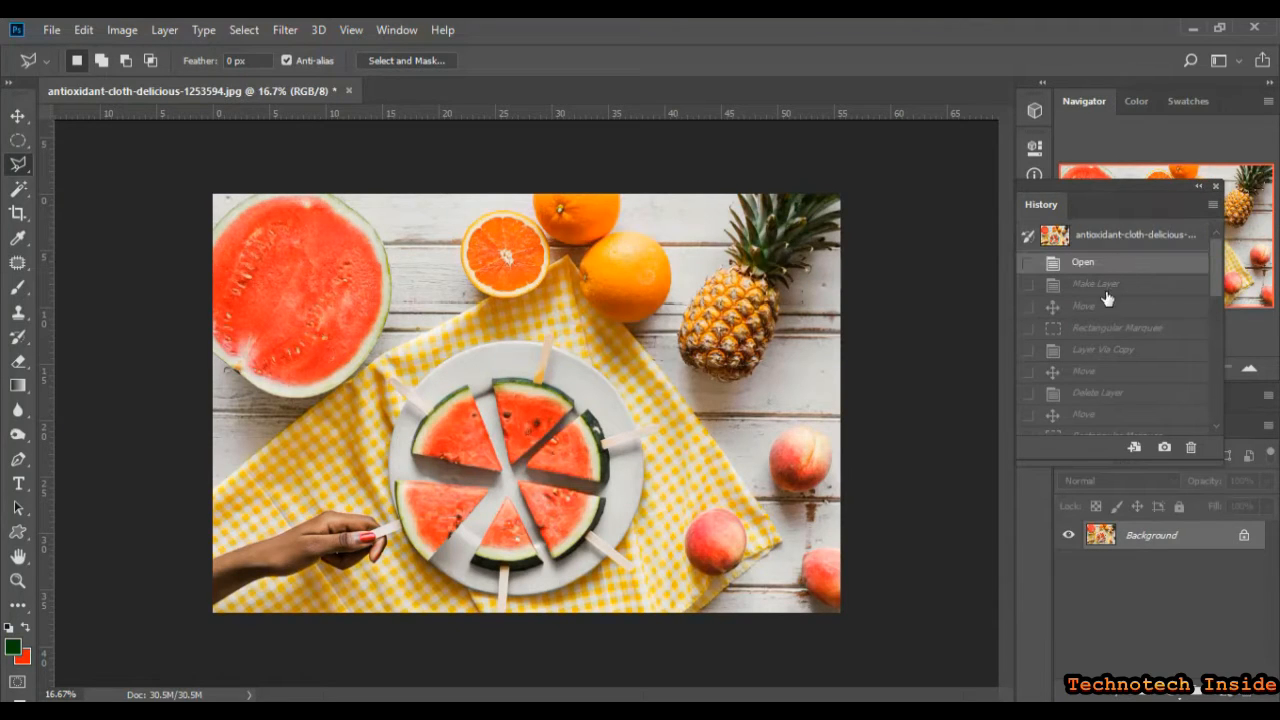
pyautogui.click(1110, 290)
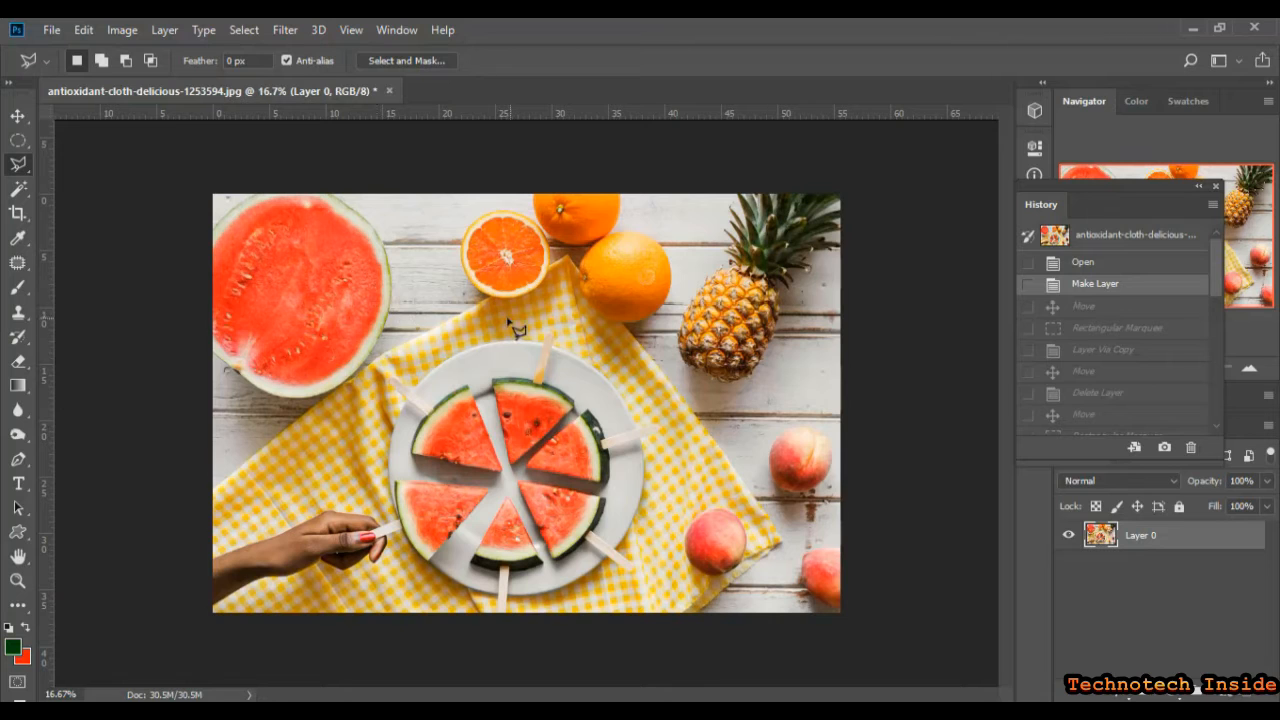
# Dock the History panel as a collapsed icon below the Info panel
pyautogui.moveTo(1070, 203); pyautogui.dragTo(990, 277)
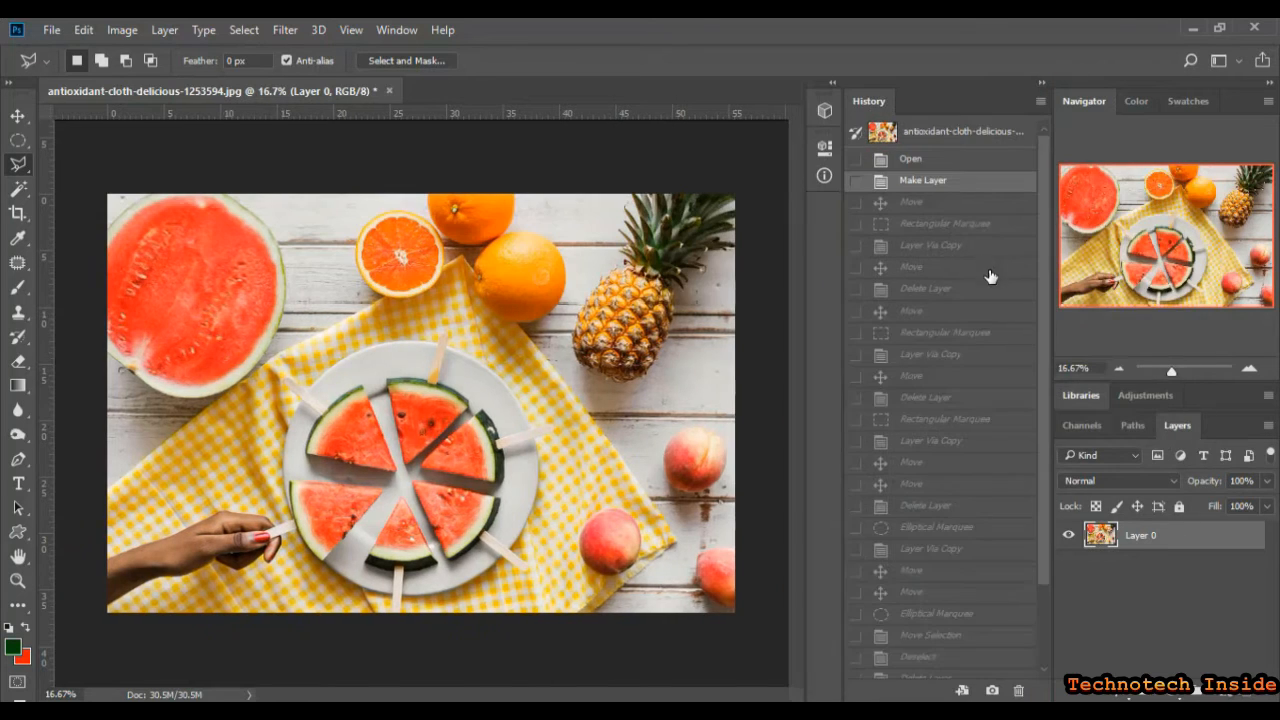
pyautogui.click(1036, 84)
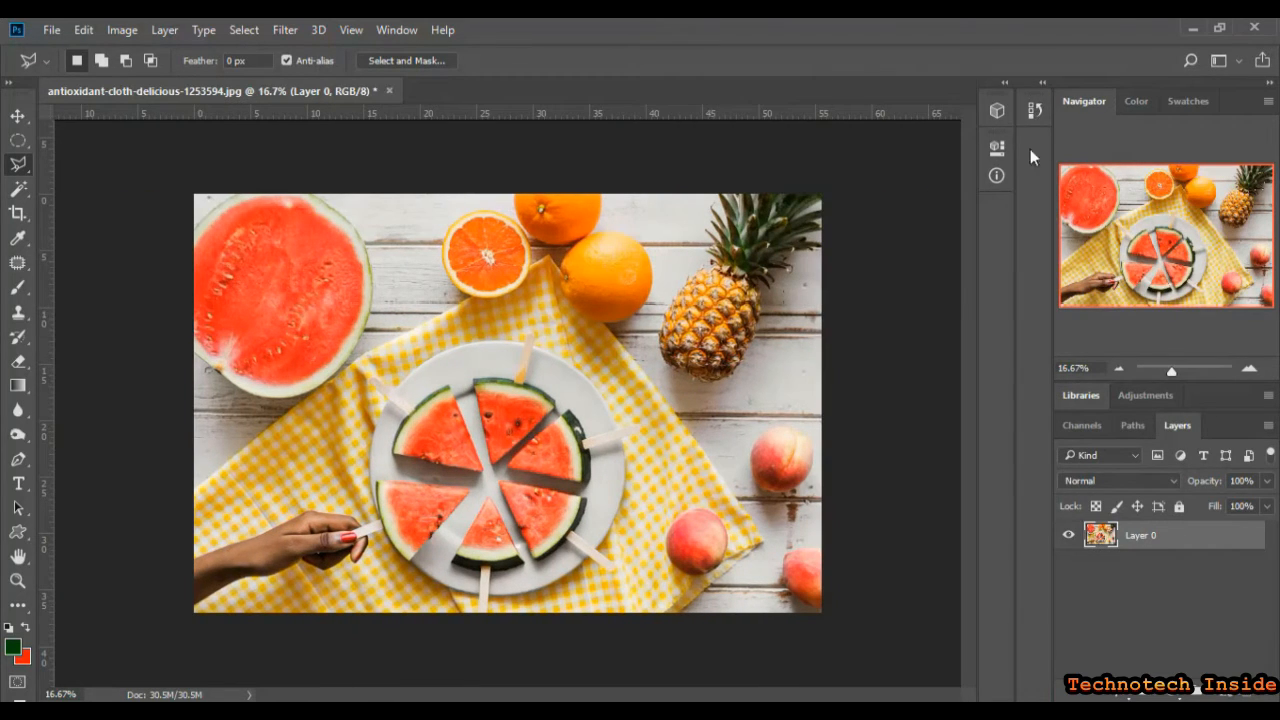
pyautogui.moveTo(1033, 139); pyautogui.dragTo(1001, 229)
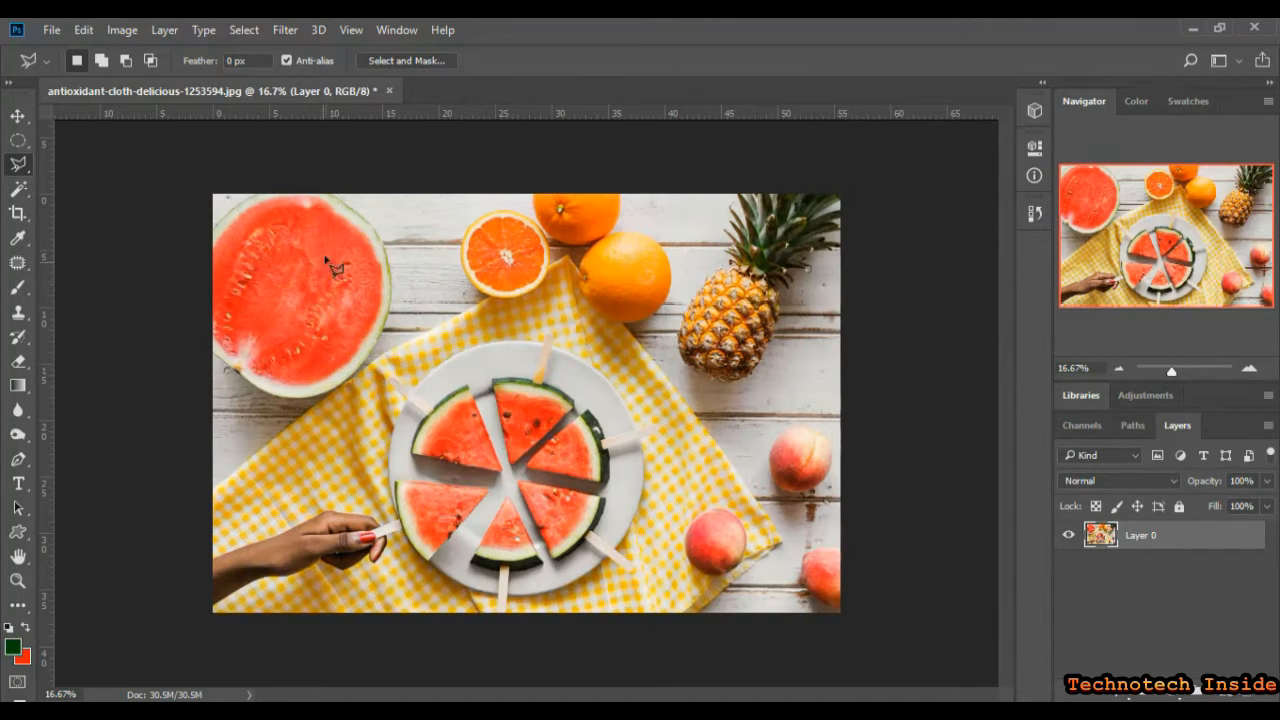
# Select the watermelon half in the photo's upper-left corner by tracing its rind and the image edge with the Polygonal Lasso
pyautogui.click(1192, 371)
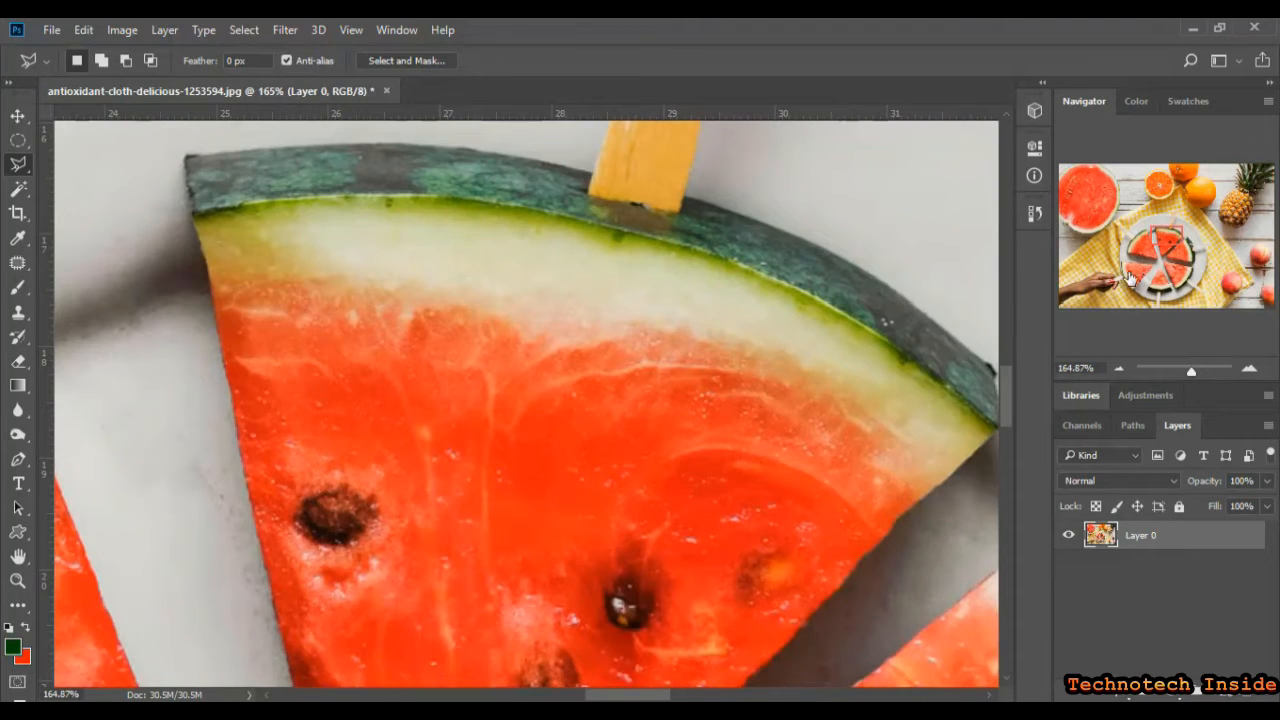
pyautogui.moveTo(1131, 279); pyautogui.dragTo(1122, 213)
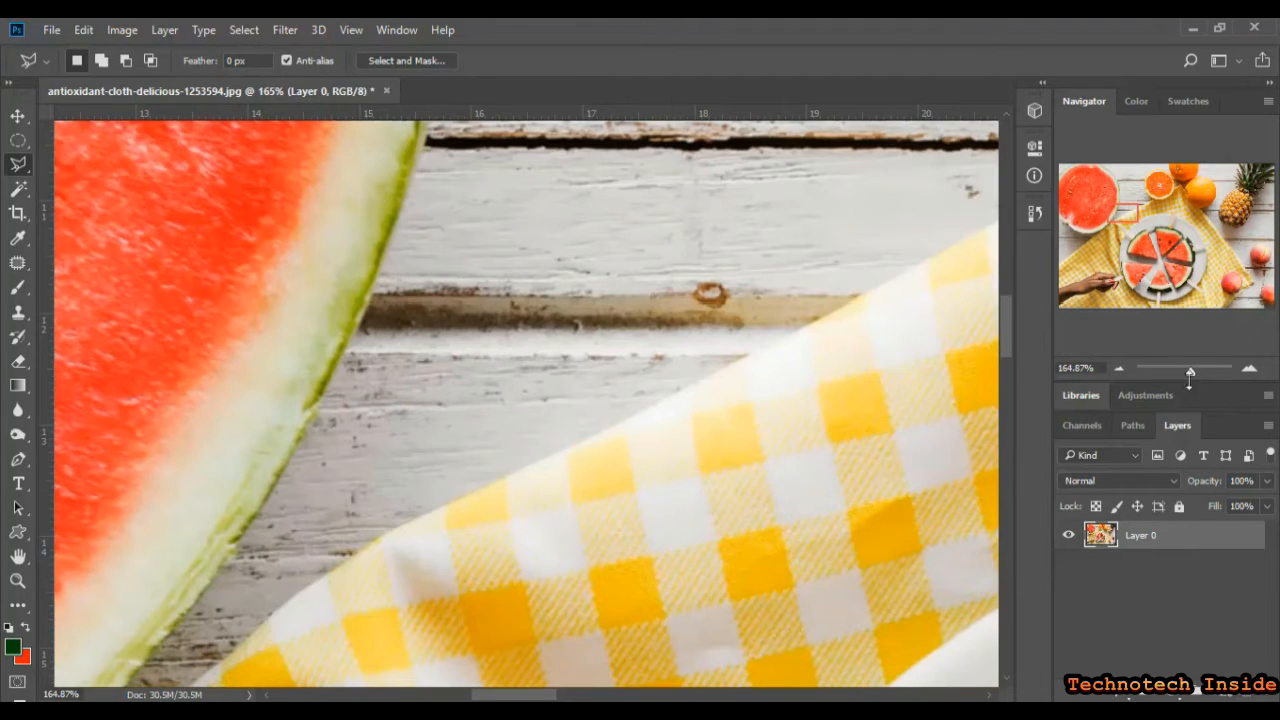
pyautogui.moveTo(1190, 374)
pyautogui.mouseDown()
pyautogui.moveTo(1172, 372)
pyautogui.moveTo(1182, 375)
pyautogui.mouseUp()
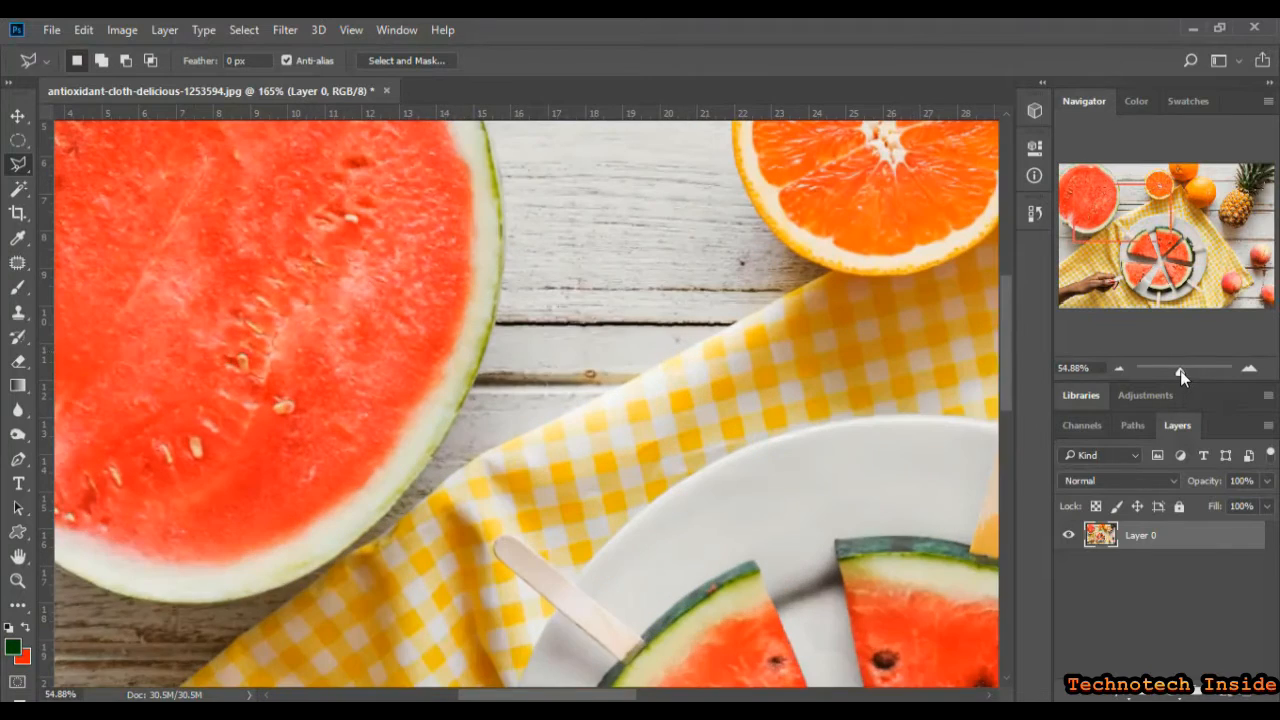
pyautogui.scroll(5, 506, 357)
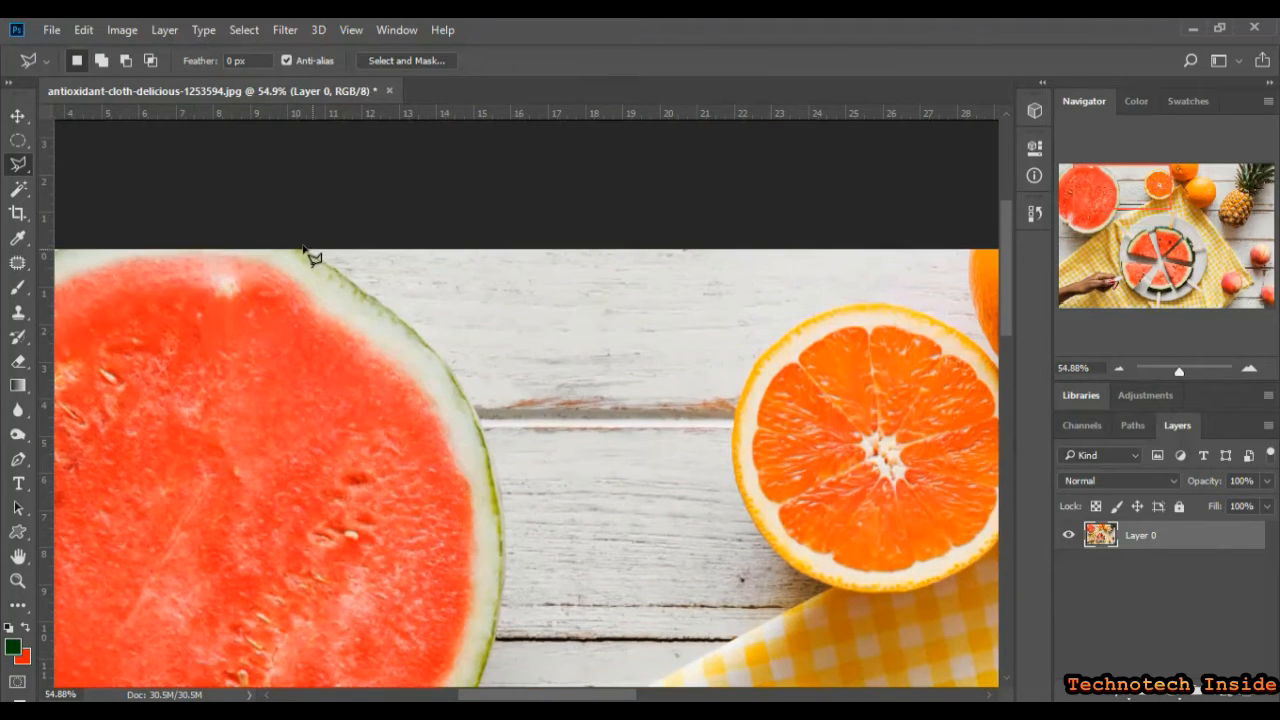
pyautogui.click(303, 248)
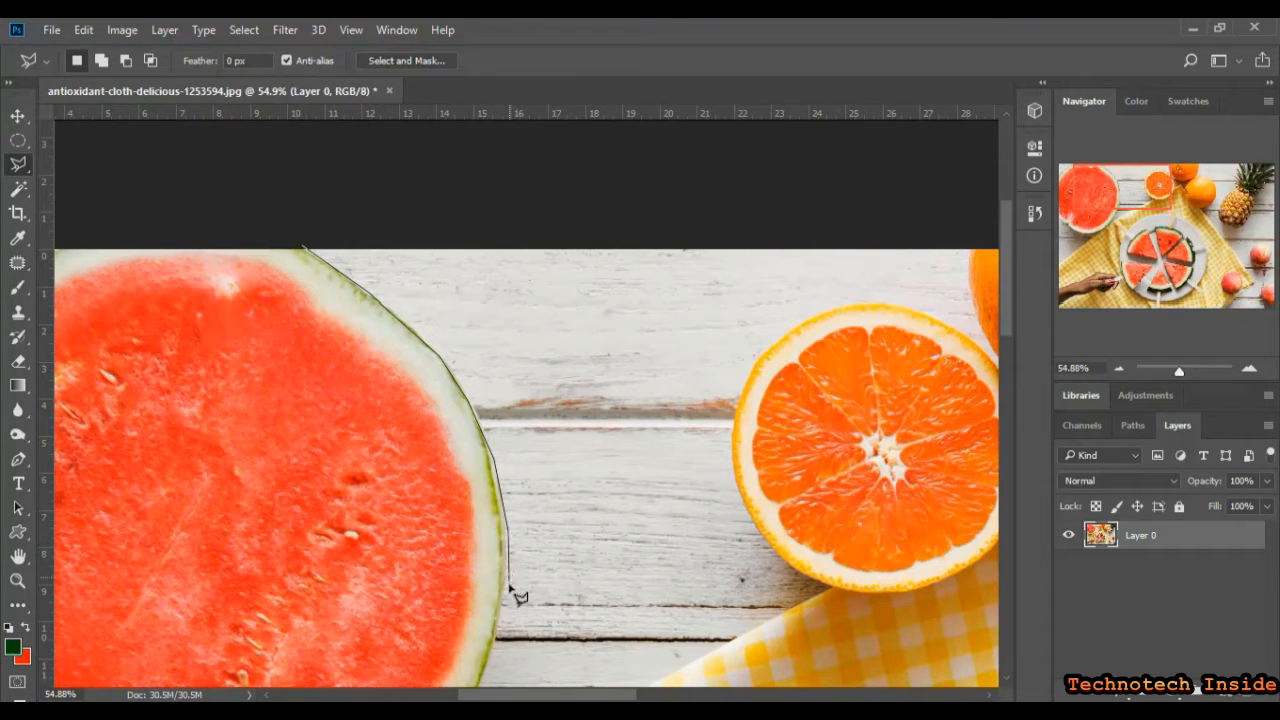
pyautogui.scroll(-3, 510, 605)
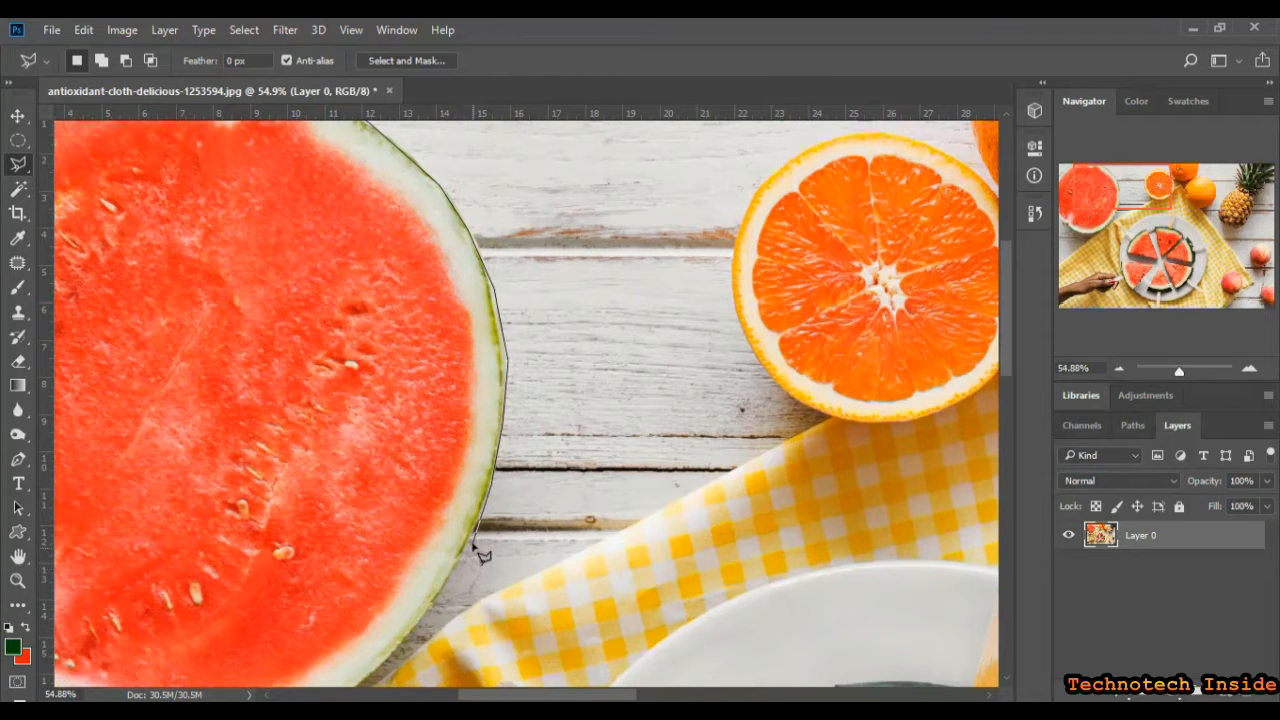
pyautogui.scroll(-4, 434, 614)
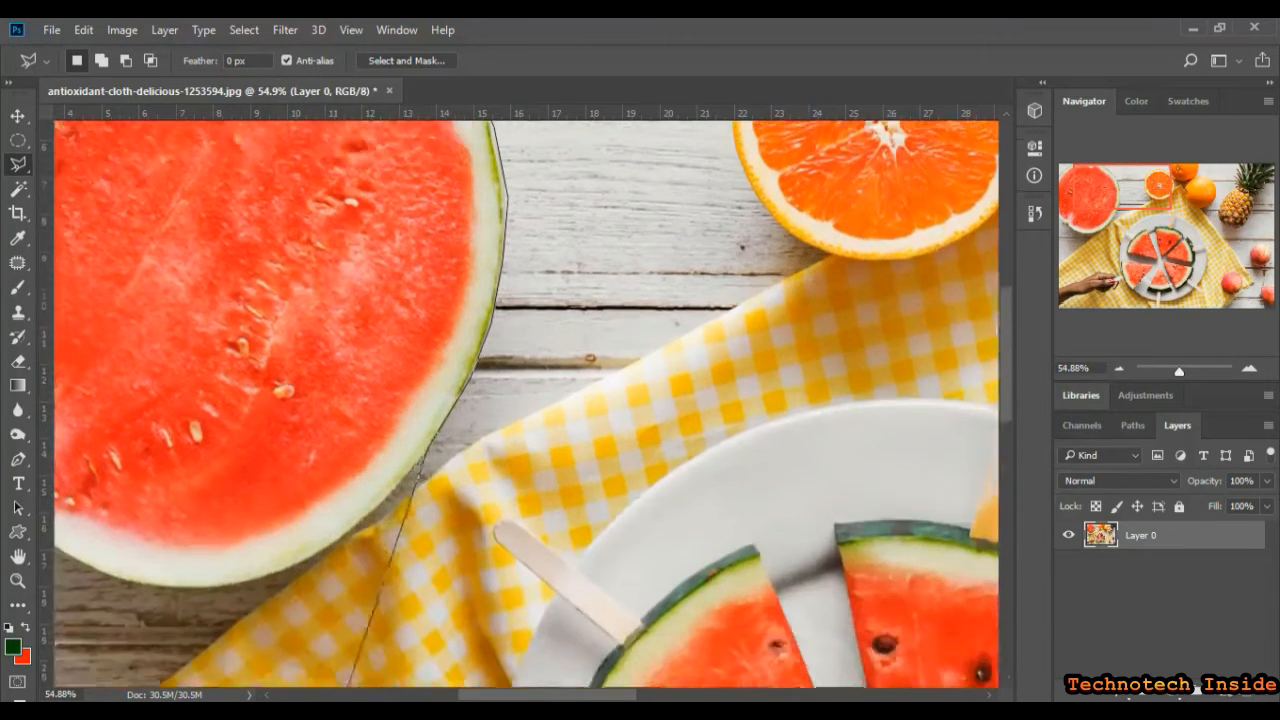
pyautogui.scroll(-1, 400, 600)
pyautogui.hscroll(-6, 671, 471)
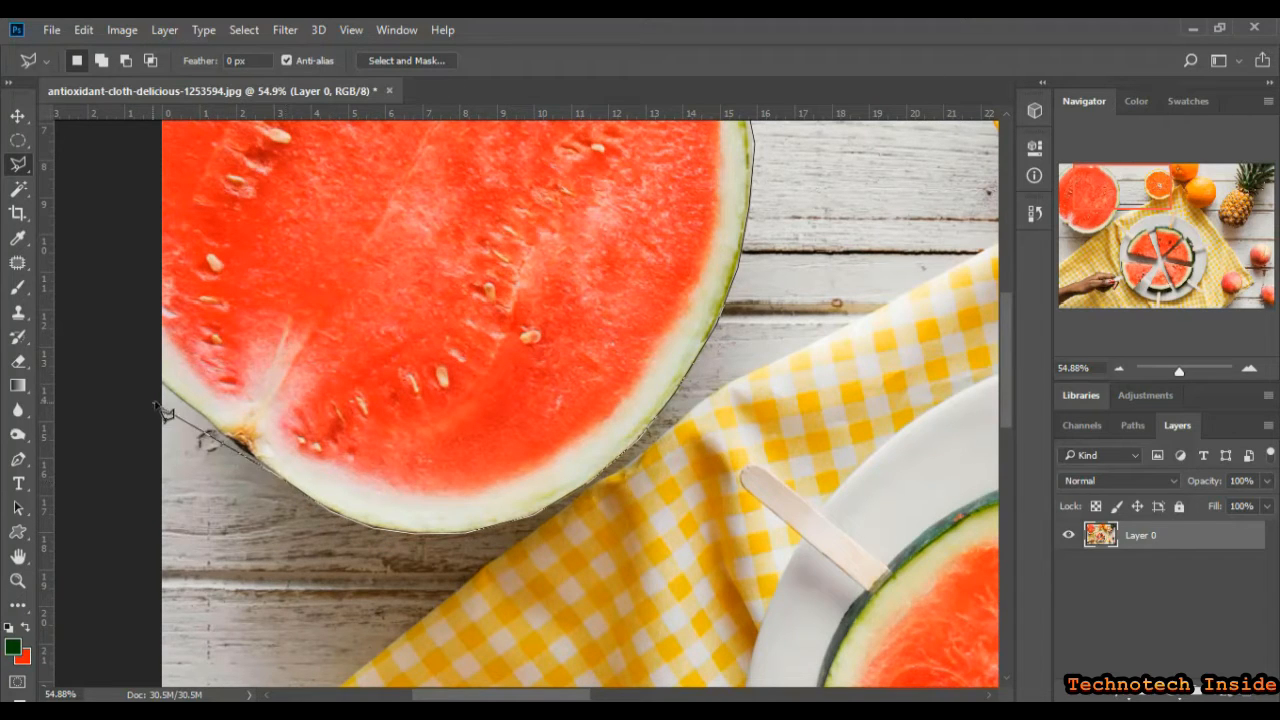
pyautogui.scroll(5, 168, 330)
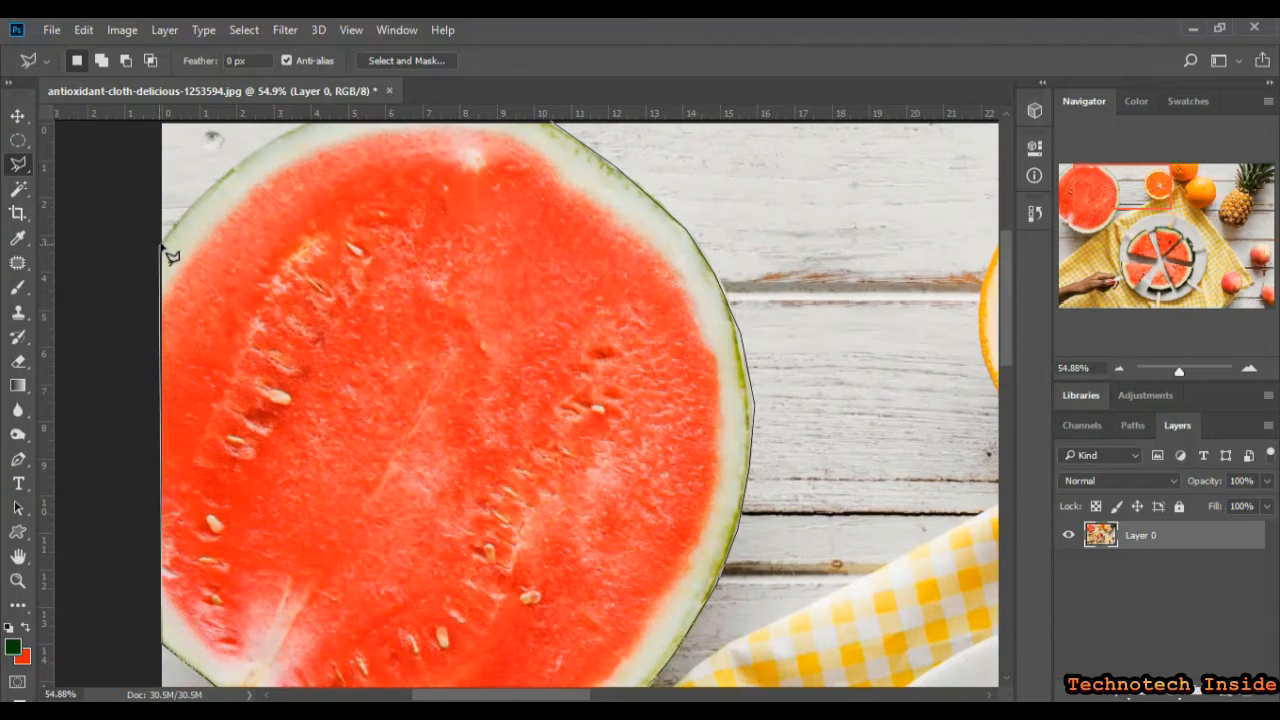
pyautogui.scroll(2, 220, 177)
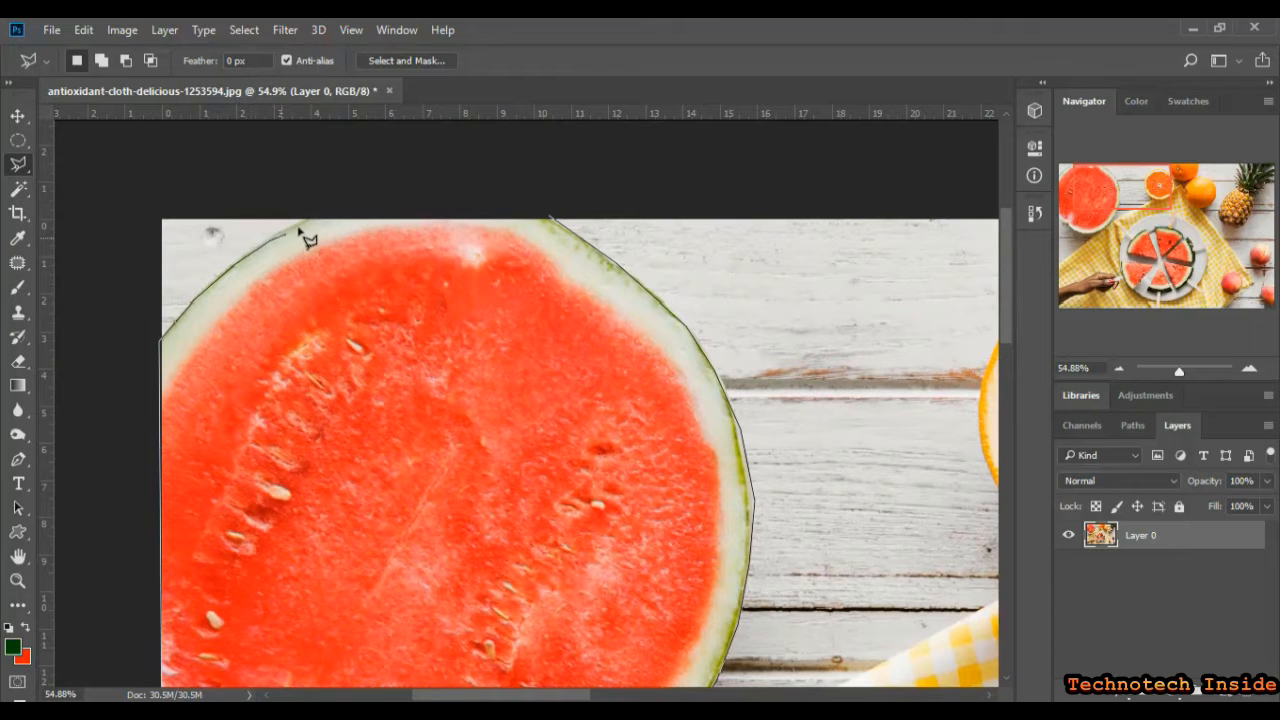
pyautogui.doubleClick(560, 228)
# Copy the selected watermelon half to a new layer using Layer Via Copy and move the copy right, over the oranges and plate
pyautogui.rightClick(472, 360)
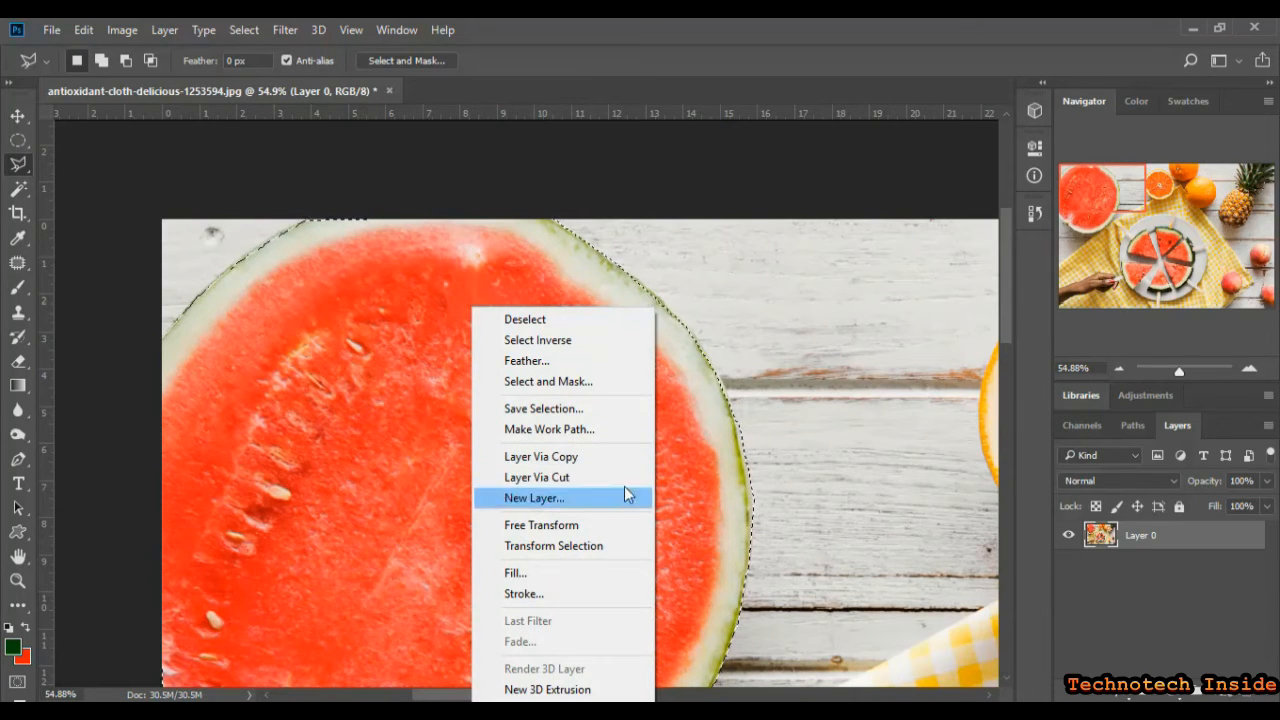
pyautogui.click(612, 458)
pyautogui.scroll(-2, 723, 514)
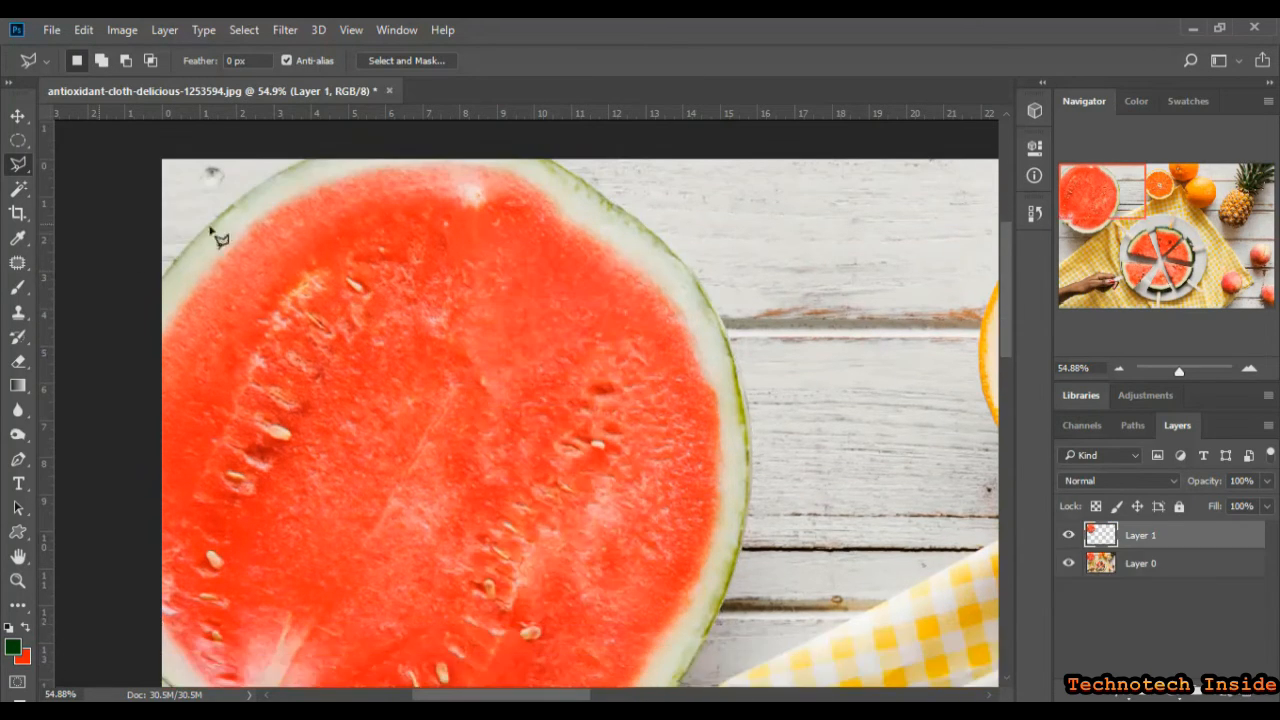
pyautogui.moveTo(1180, 372); pyautogui.dragTo(1175, 376)
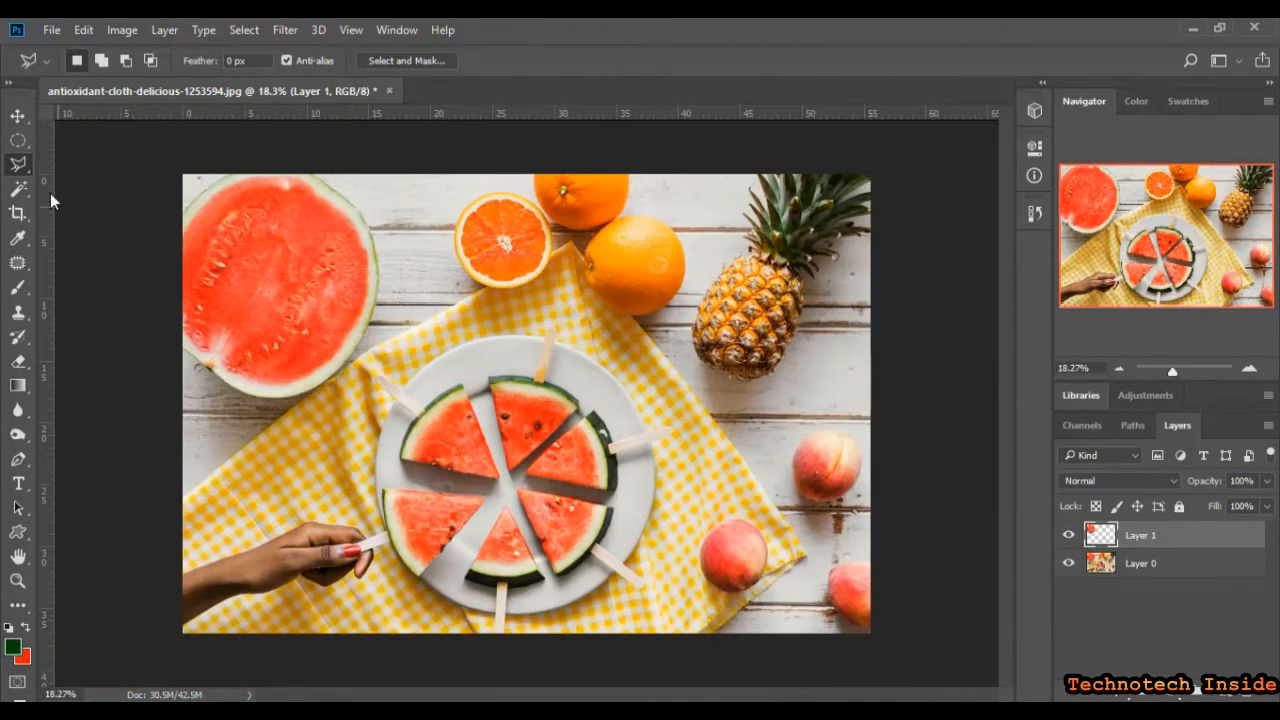
pyautogui.press('v')
pyautogui.moveTo(303, 285); pyautogui.dragTo(611, 296)
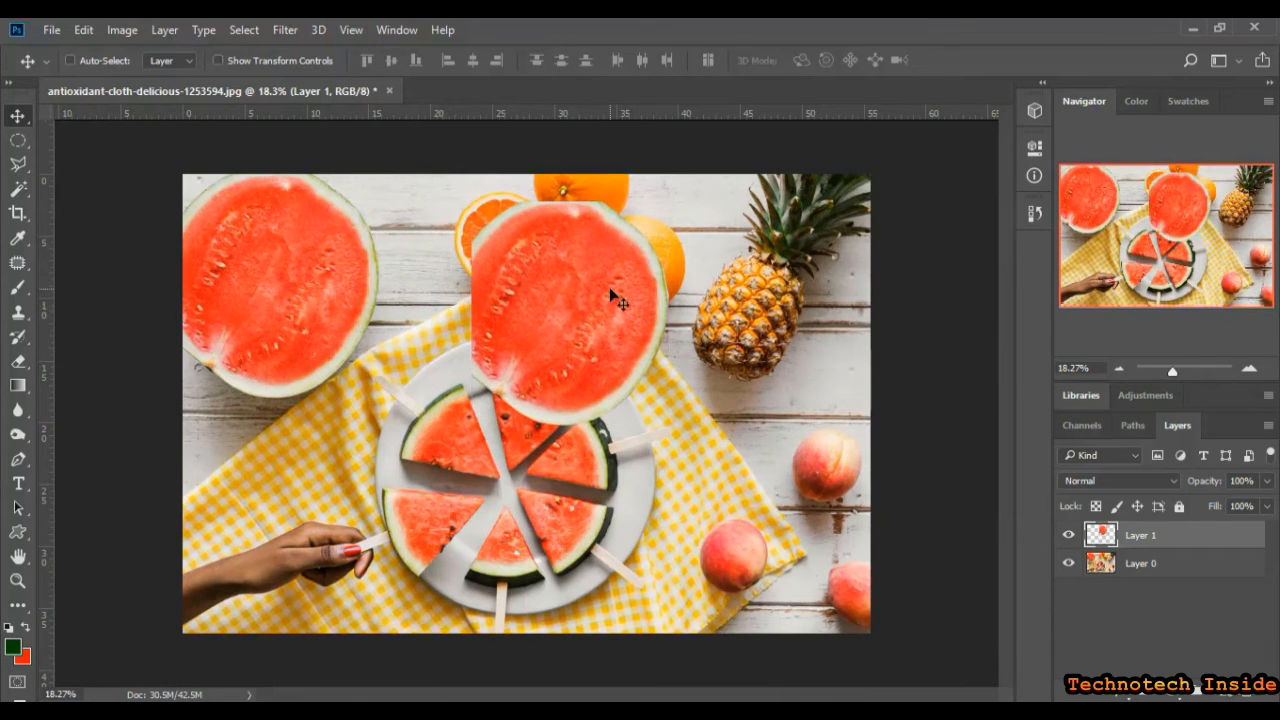
# Delete the copied watermelon layer and return to the Polygonal Lasso tool after reviewing the lasso variants
pyautogui.press('Delete')
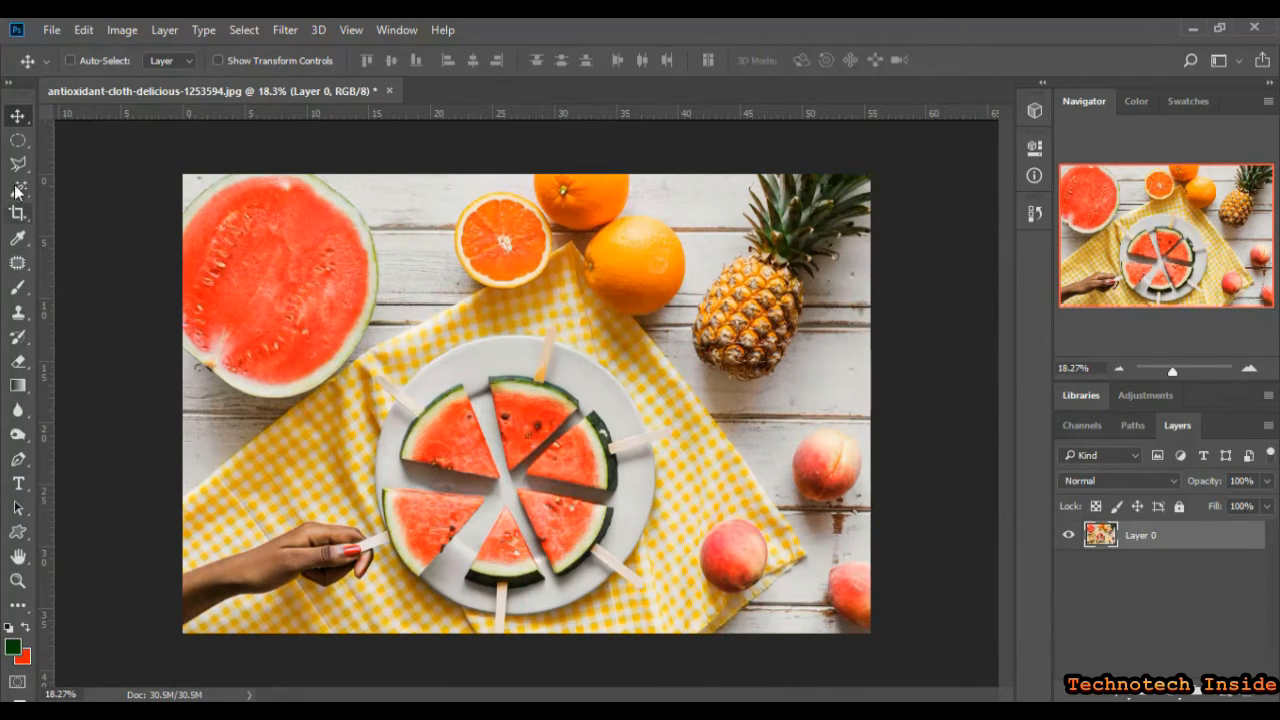
pyautogui.click(18, 163)
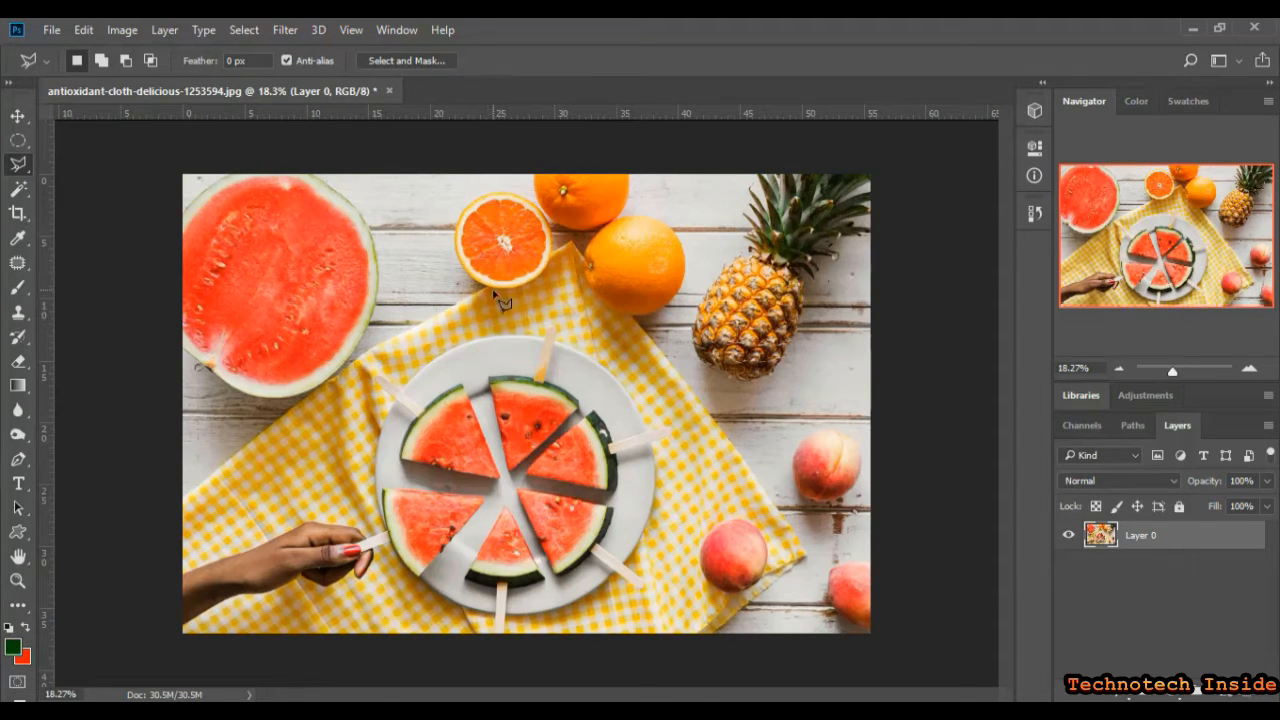
pyautogui.rightClick(513, 237)
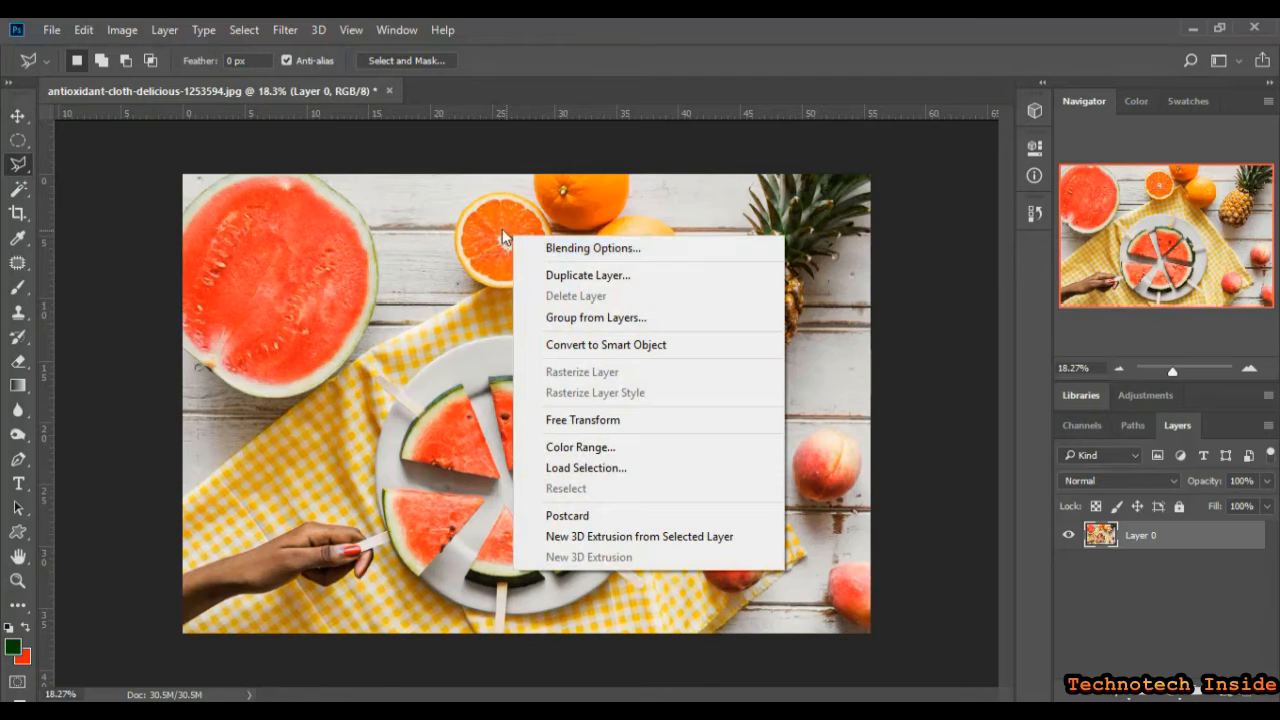
pyautogui.press('Escape')
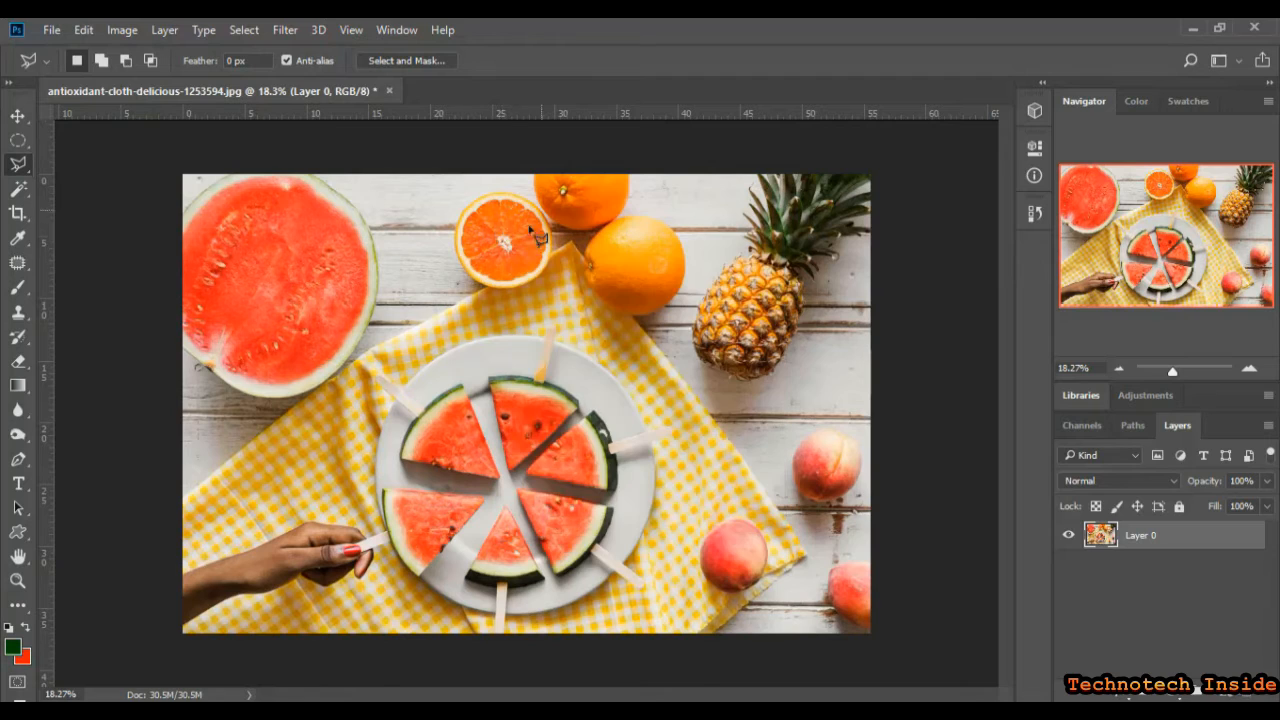
pyautogui.rightClick(19, 163)
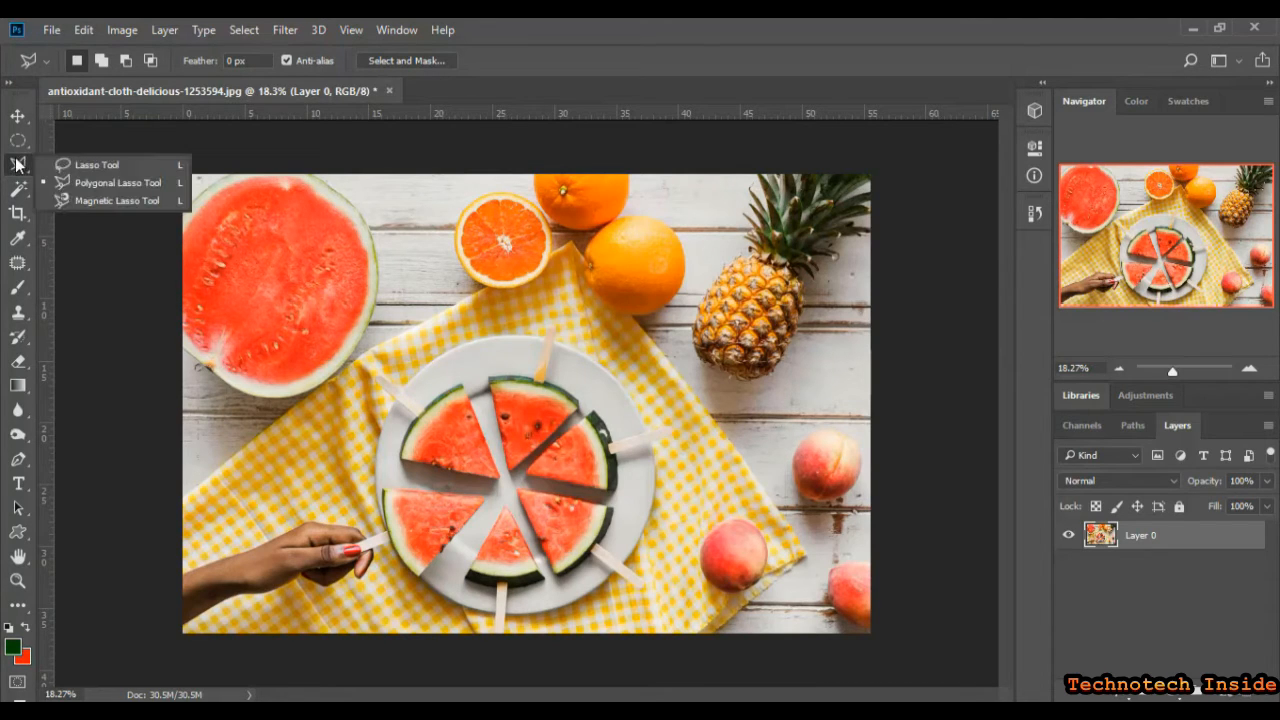
pyautogui.click(100, 183)
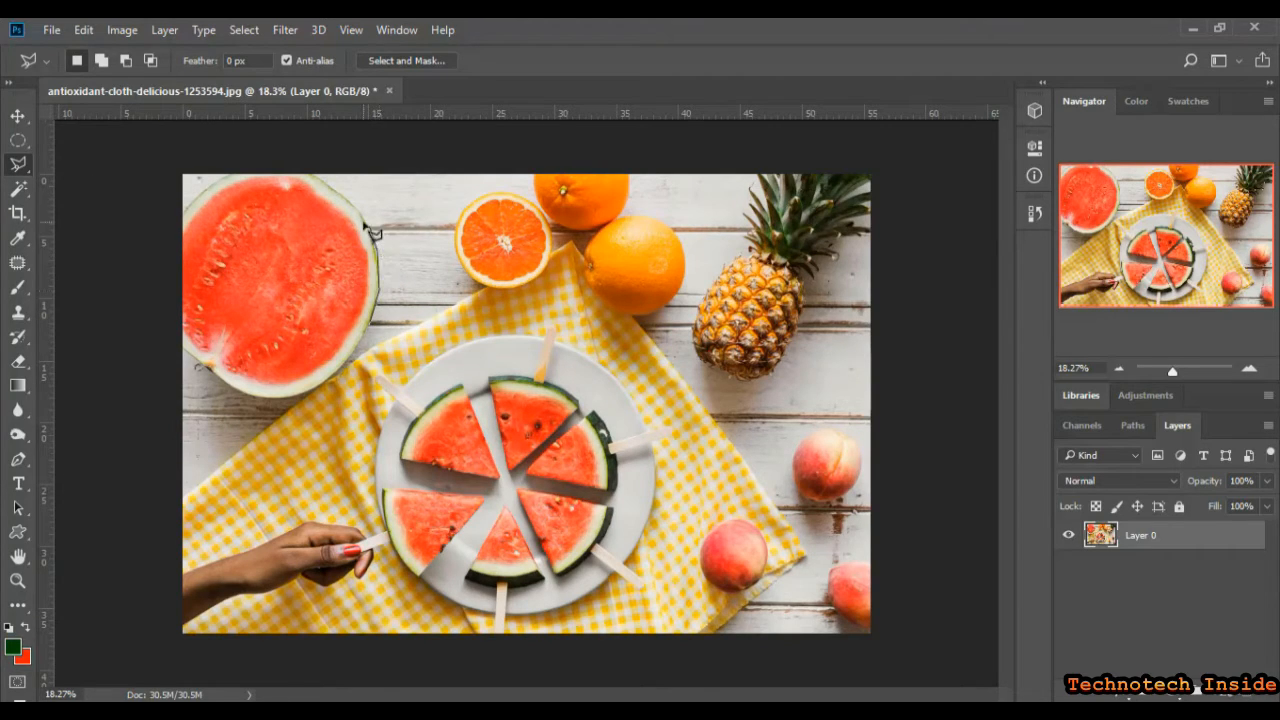
# Draw a freehand selection around the watermelon half with the Lasso tool and clear the selected pixels
pyautogui.rightClick(19, 166)
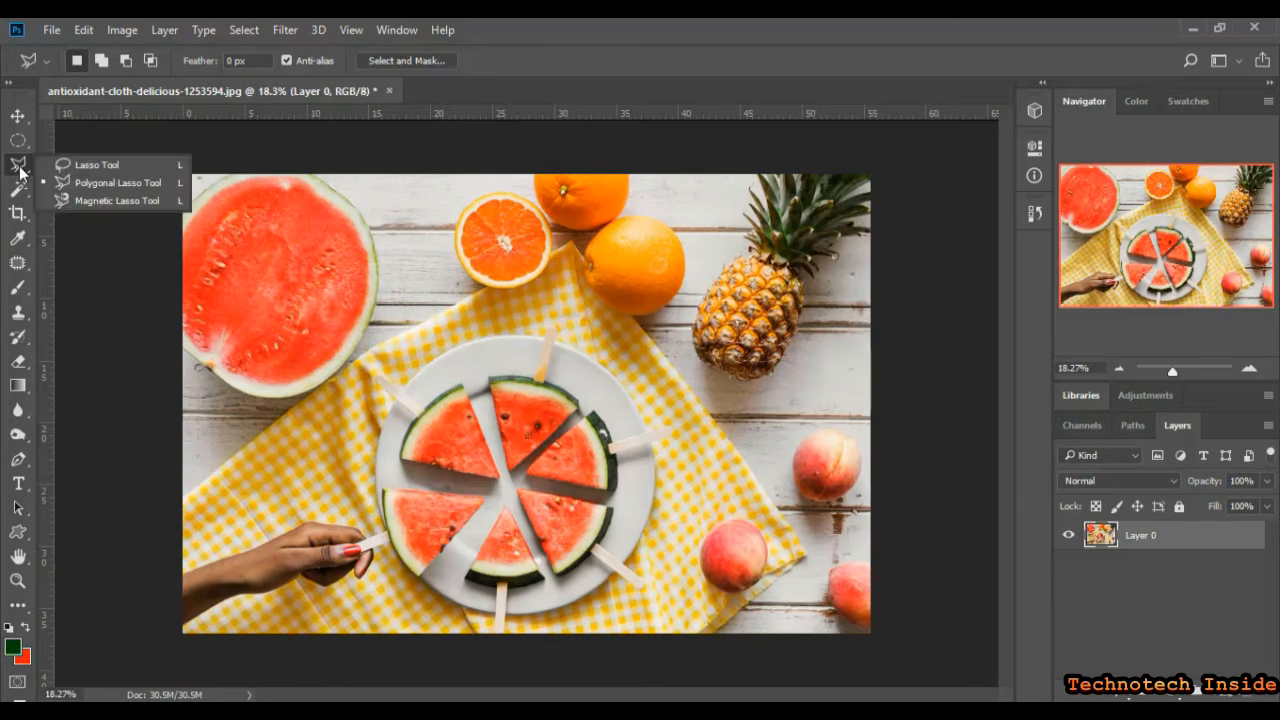
pyautogui.click(104, 166)
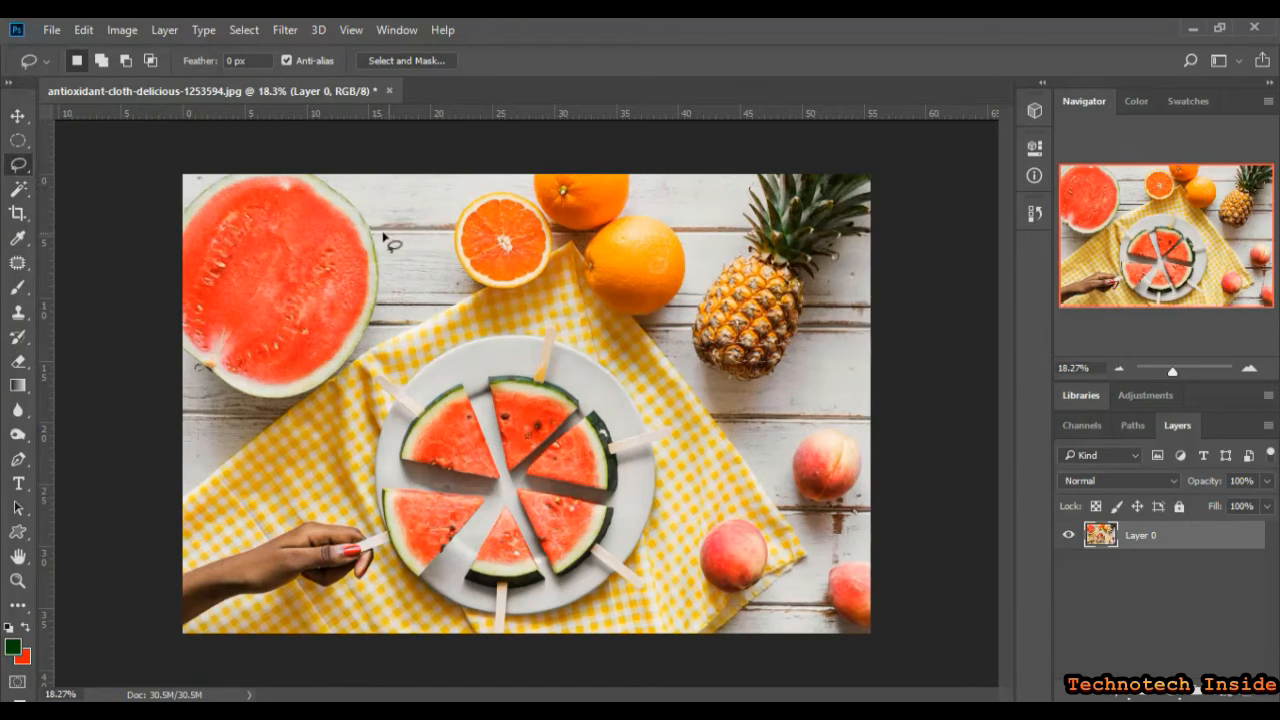
pyautogui.moveTo(375, 240)
pyautogui.mouseDown()
pyautogui.moveTo(385, 300)
pyautogui.moveTo(363, 357)
pyautogui.moveTo(318, 382)
pyautogui.mouseUp()
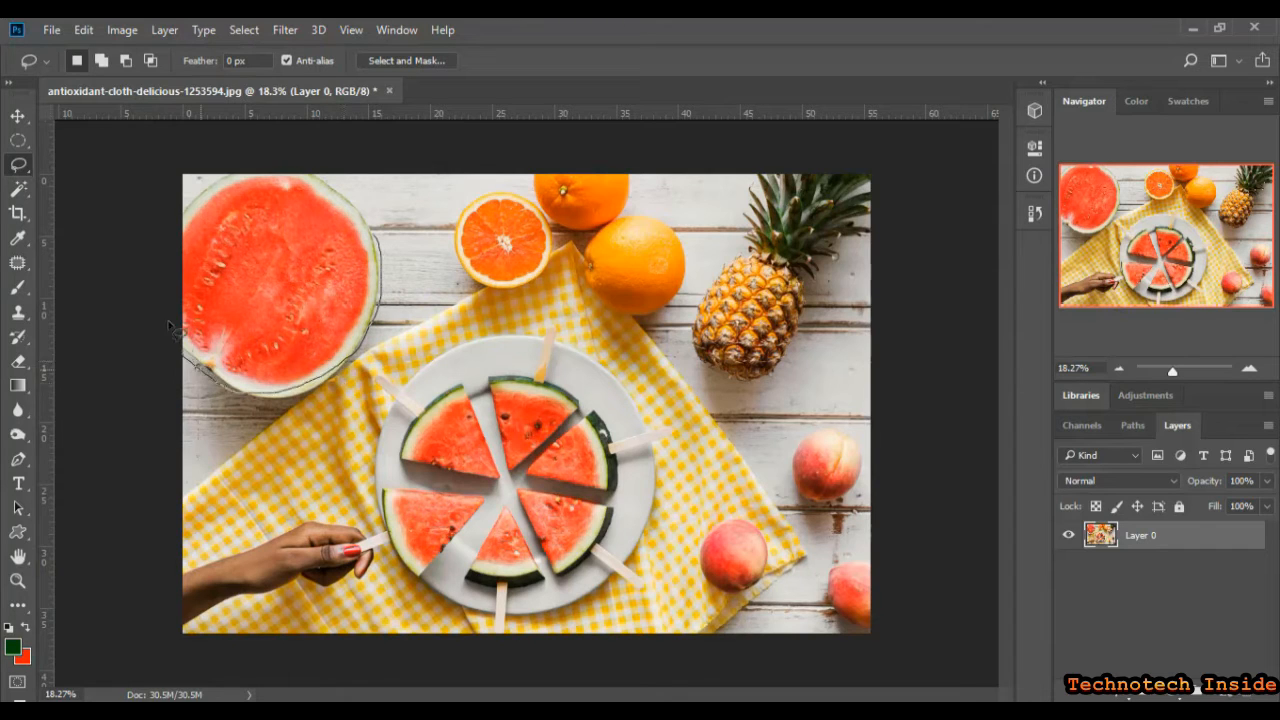
pyautogui.moveTo(175, 330)
pyautogui.mouseDown()
pyautogui.moveTo(186, 248)
pyautogui.moveTo(221, 202)
pyautogui.moveTo(325, 213)
pyautogui.moveTo(368, 243)
pyautogui.mouseUp()
pyautogui.press('Delete')
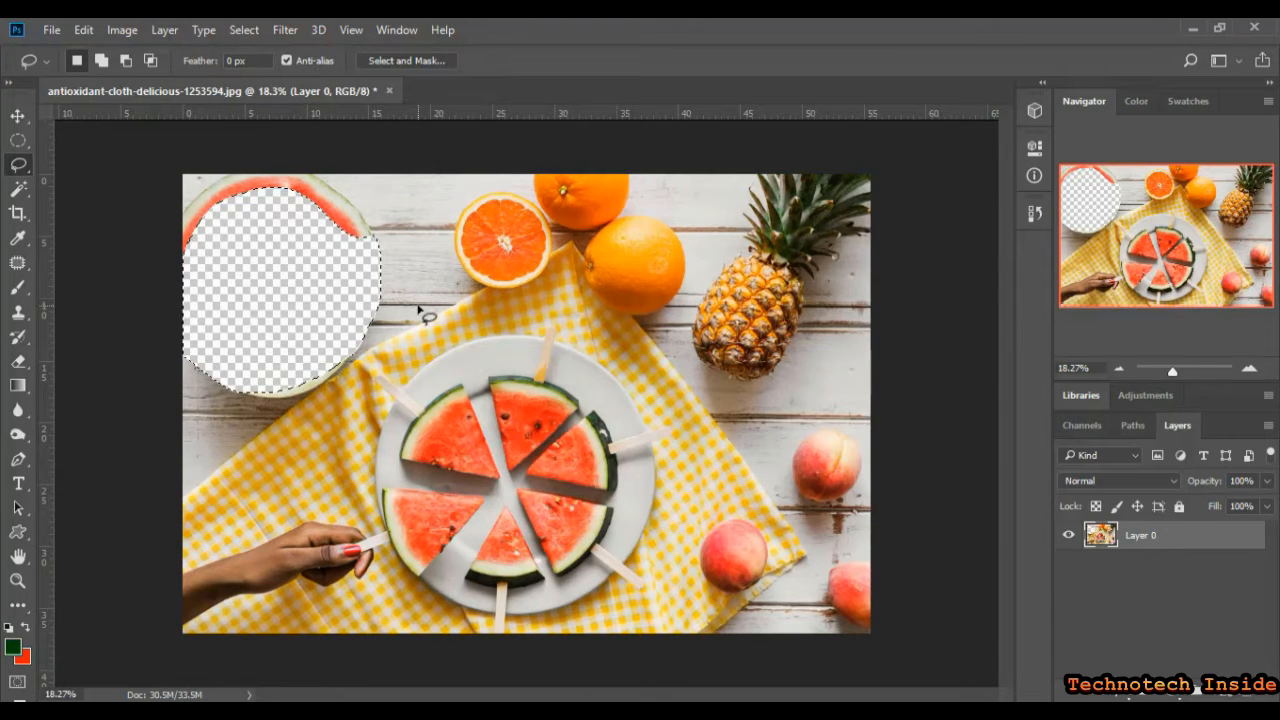
# Revert the image in its history to the Delete Layer state, undoing the clearing and the freehand selection
pyautogui.click(1035, 213)
pyautogui.click(887, 397)
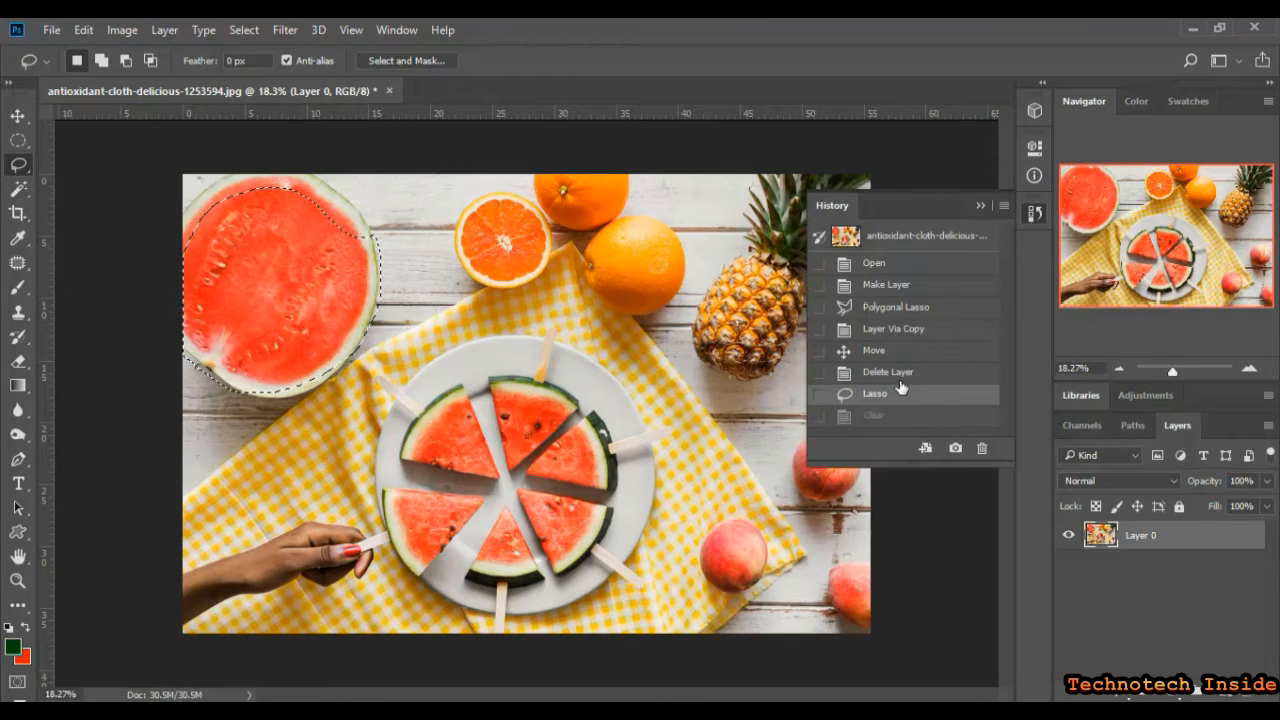
pyautogui.click(899, 380)
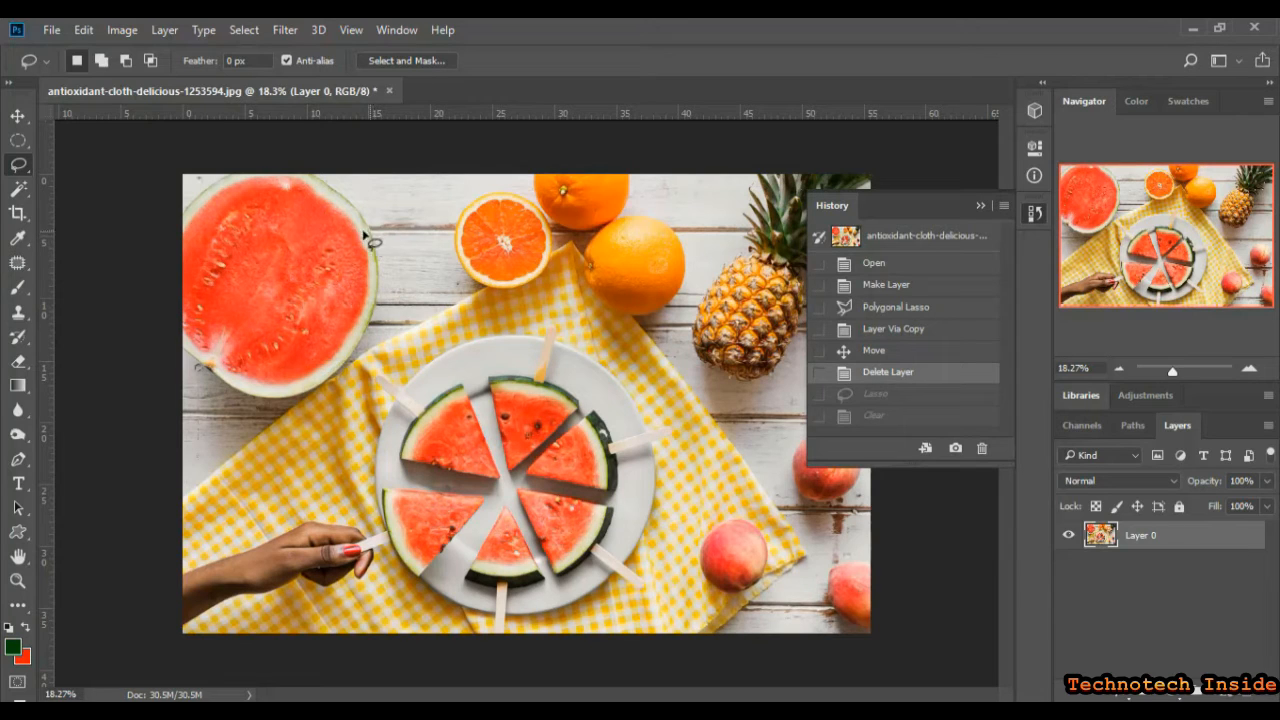
# Select the watermelon half by tracing its outline with the Magnetic Lasso tool
pyautogui.rightClick(25, 170)
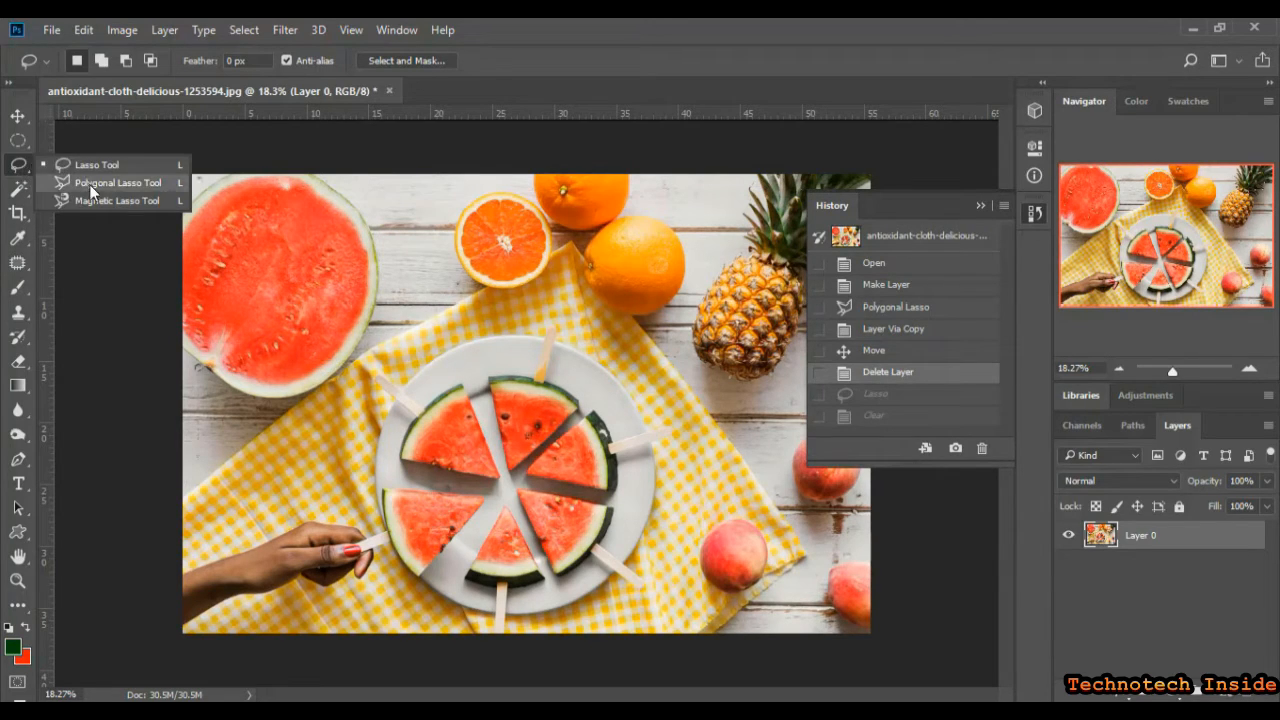
pyautogui.click(119, 200)
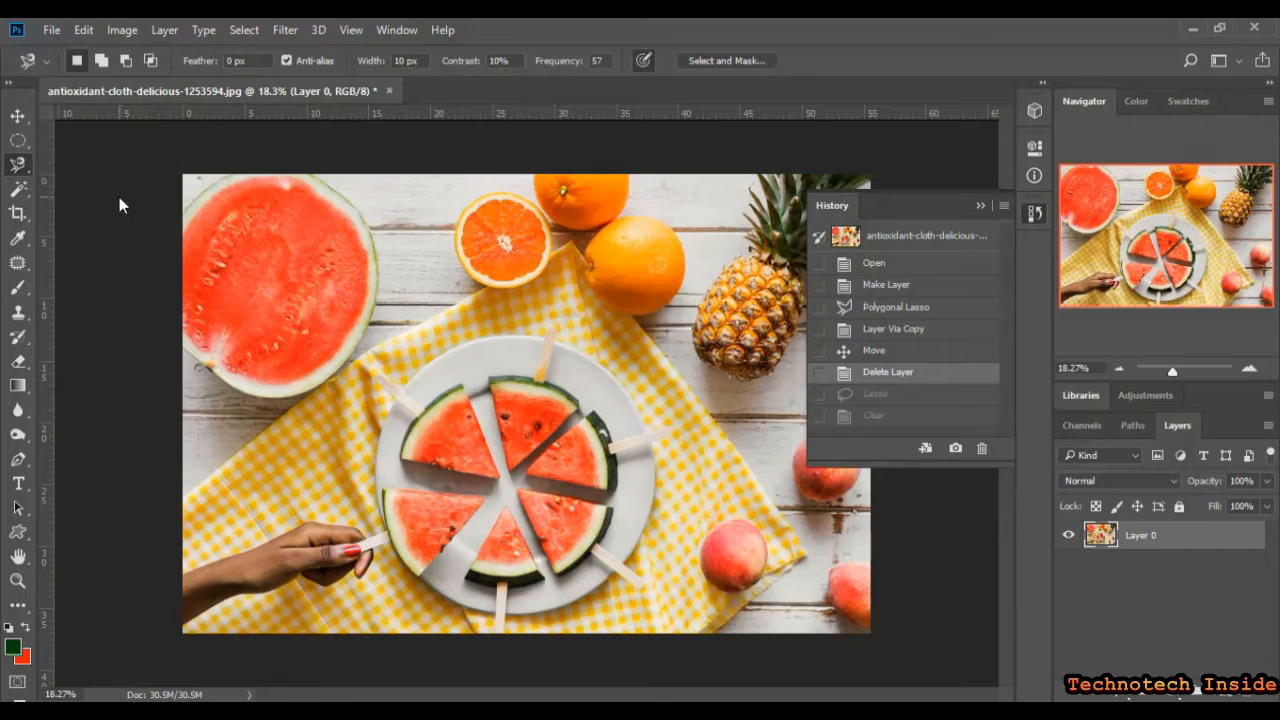
pyautogui.click(374, 246)
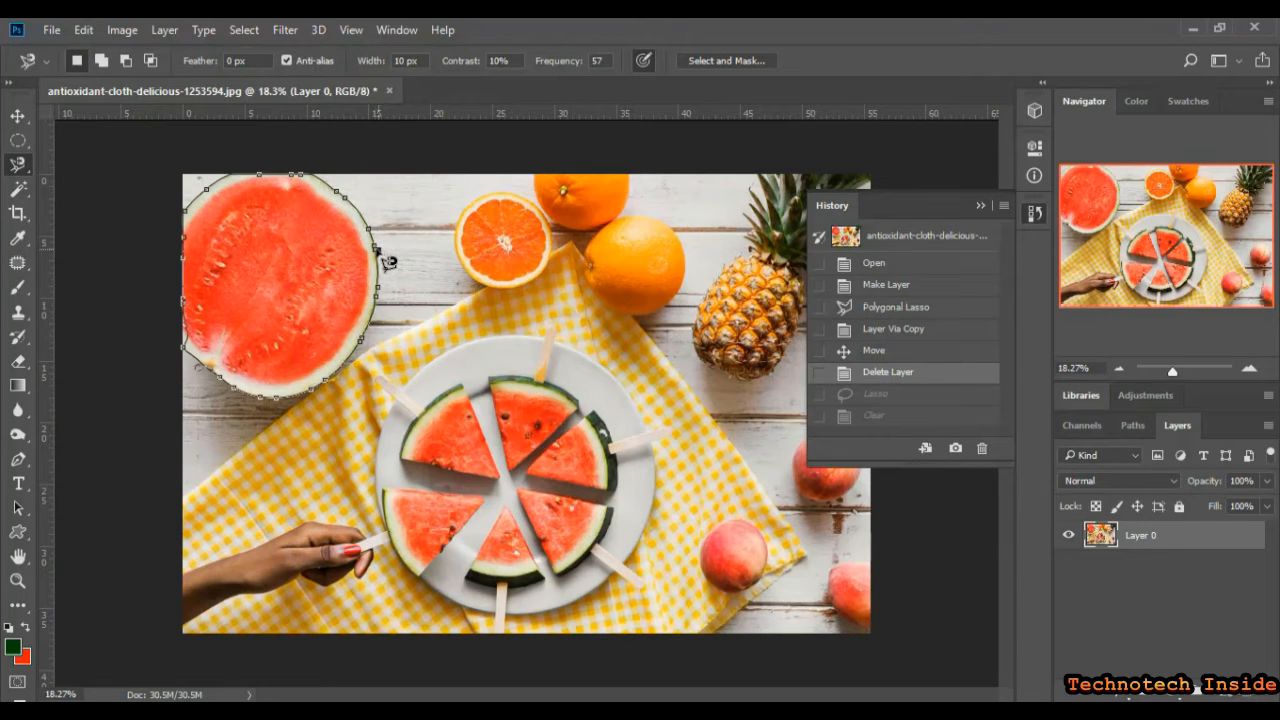
pyautogui.doubleClick(388, 262)
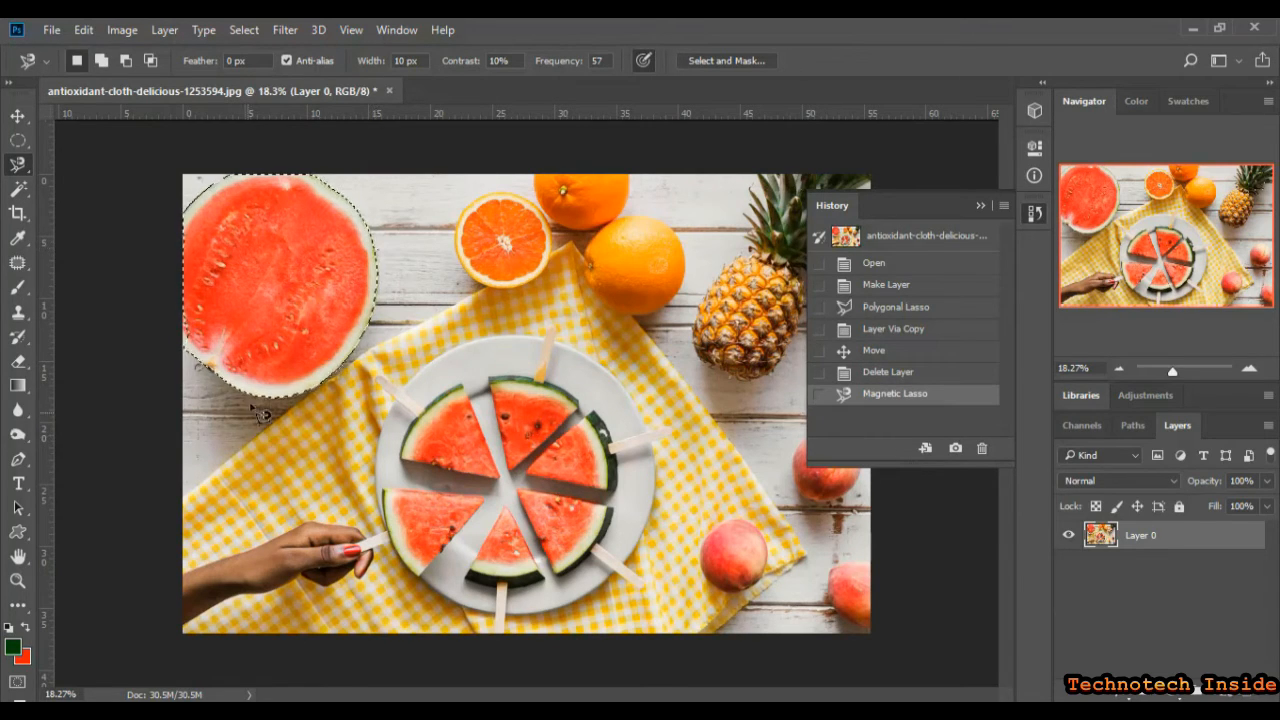
# Copy the selected watermelon half to a new layer using Layer Via Copy and move the copy slightly down and to the right
pyautogui.rightClick(287, 252)
pyautogui.click(378, 402)
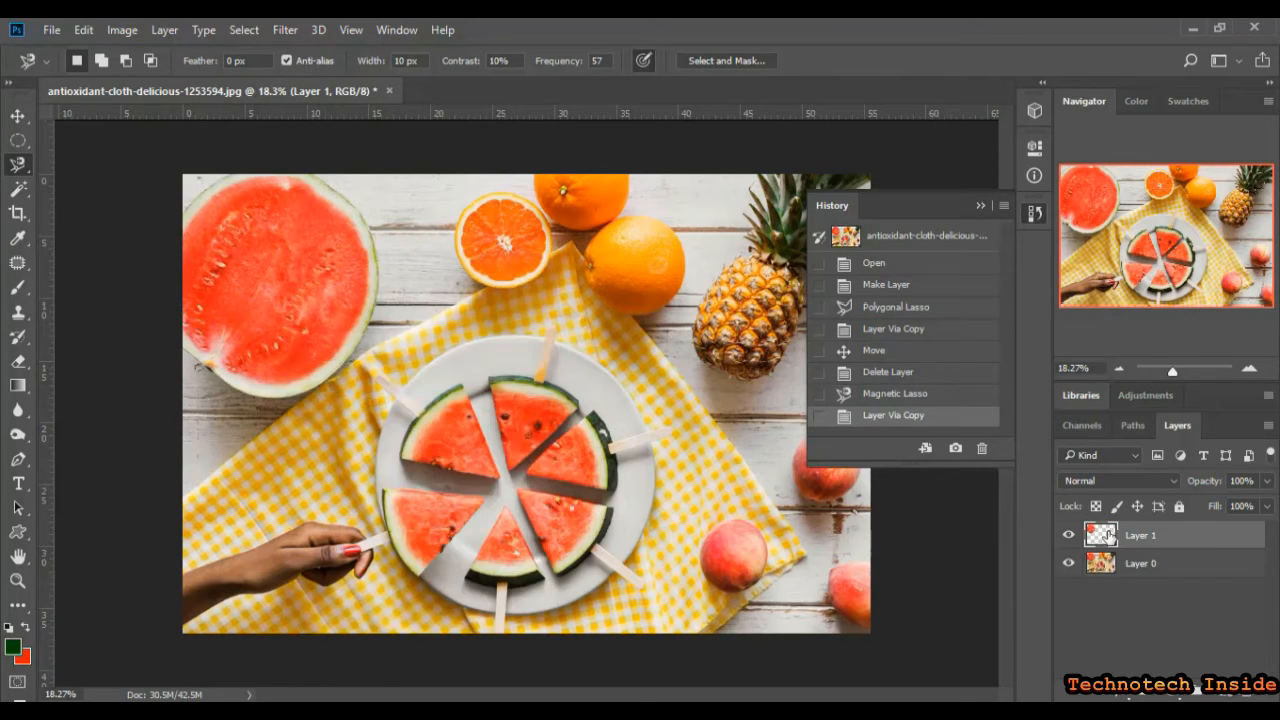
pyautogui.click(1067, 536)
pyautogui.click(18, 116)
pyautogui.moveTo(300, 265); pyautogui.dragTo(362, 303)
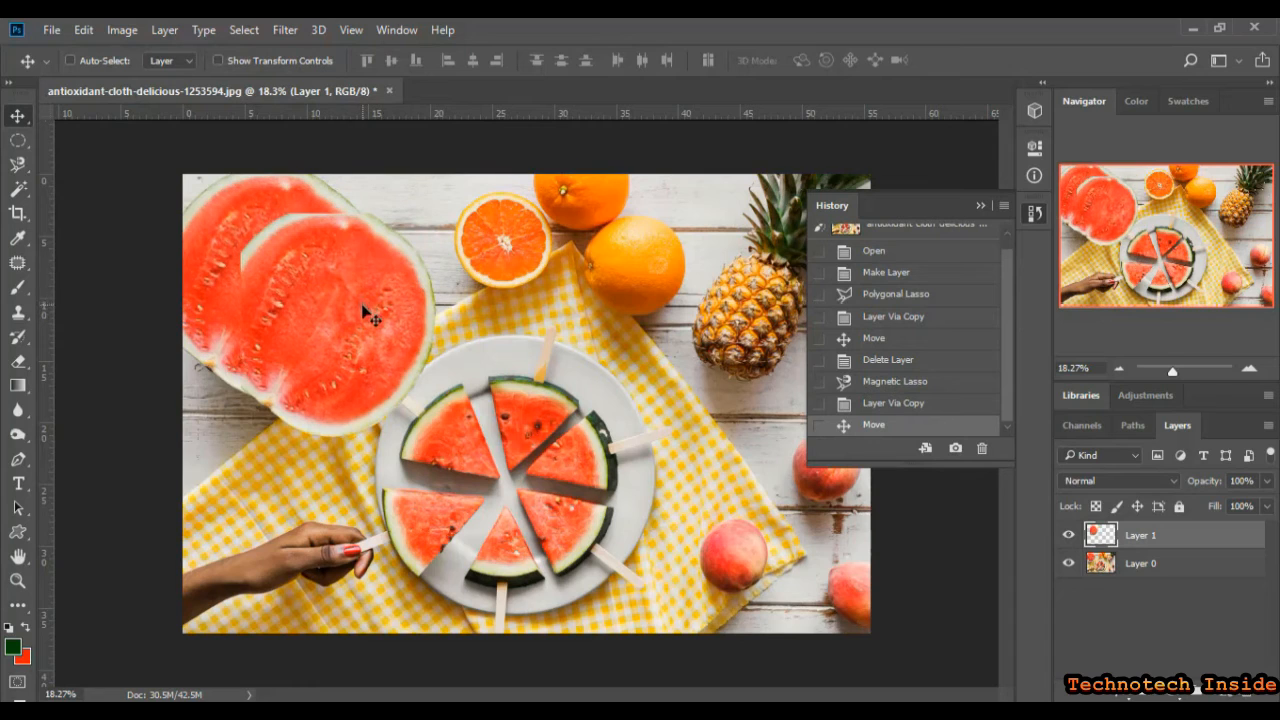
# Delete the layer holding the copied watermelon half and switch to the Polygonal Lasso tool
pyautogui.press('Delete')
pyautogui.click(15, 169)
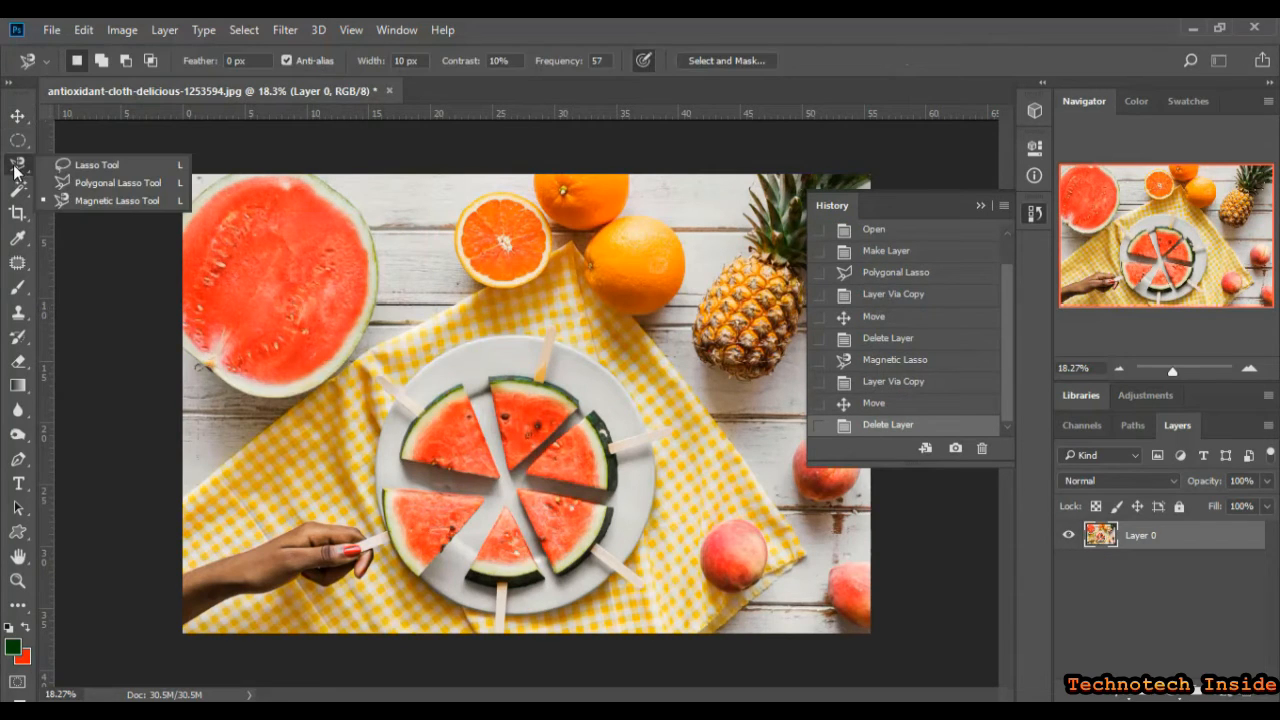
pyautogui.click(108, 182)
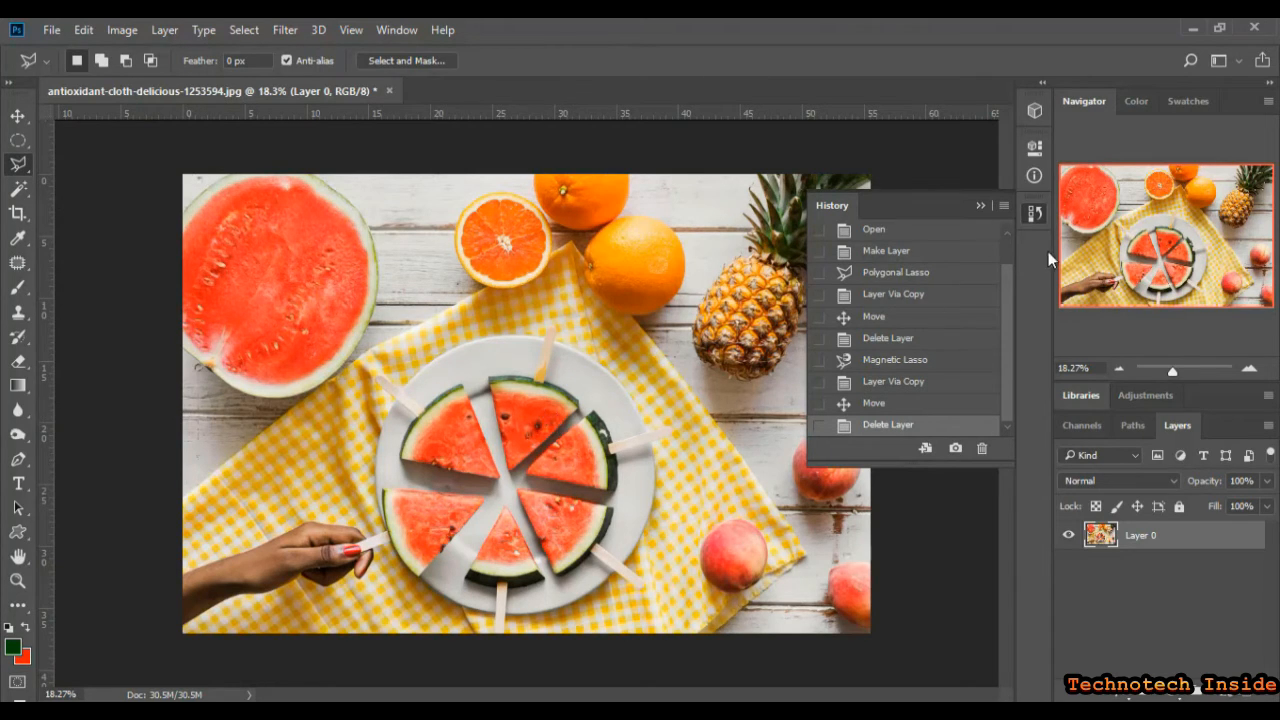
pyautogui.click(981, 206)
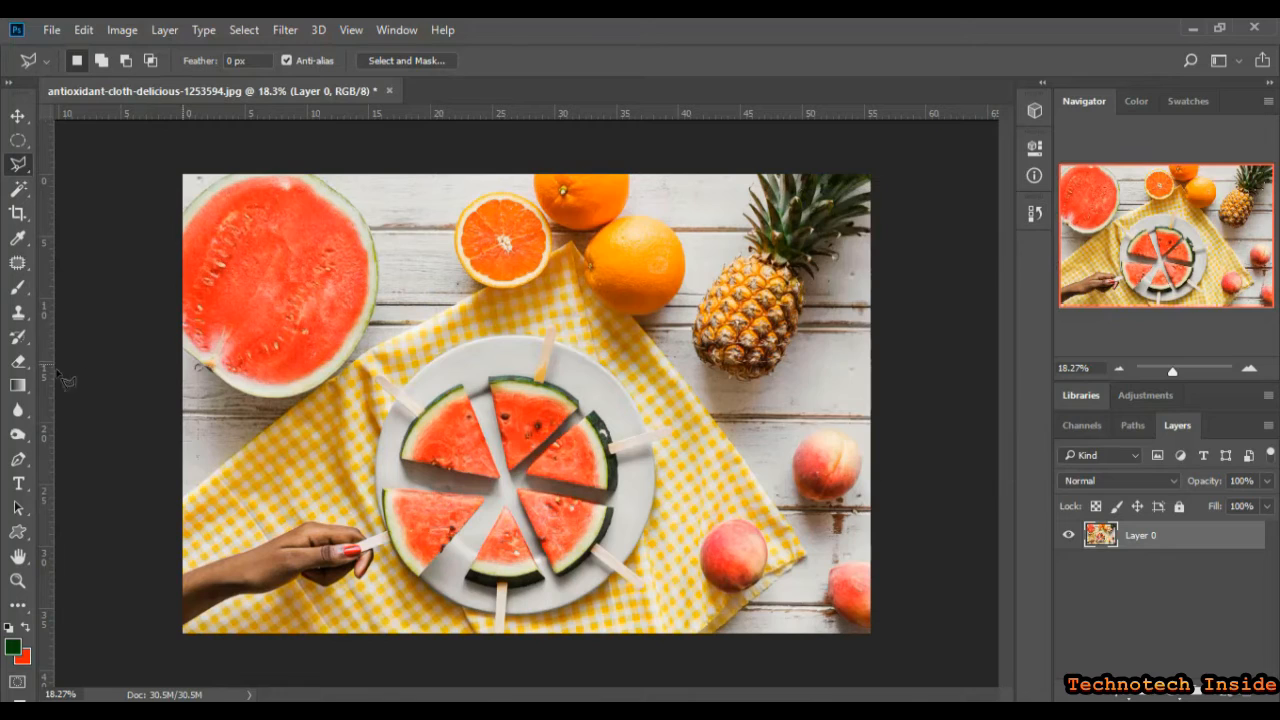
# Select the white wood area between the oranges and the pineapple using the Magic Wand tool, and deselect it
pyautogui.click(20, 192)
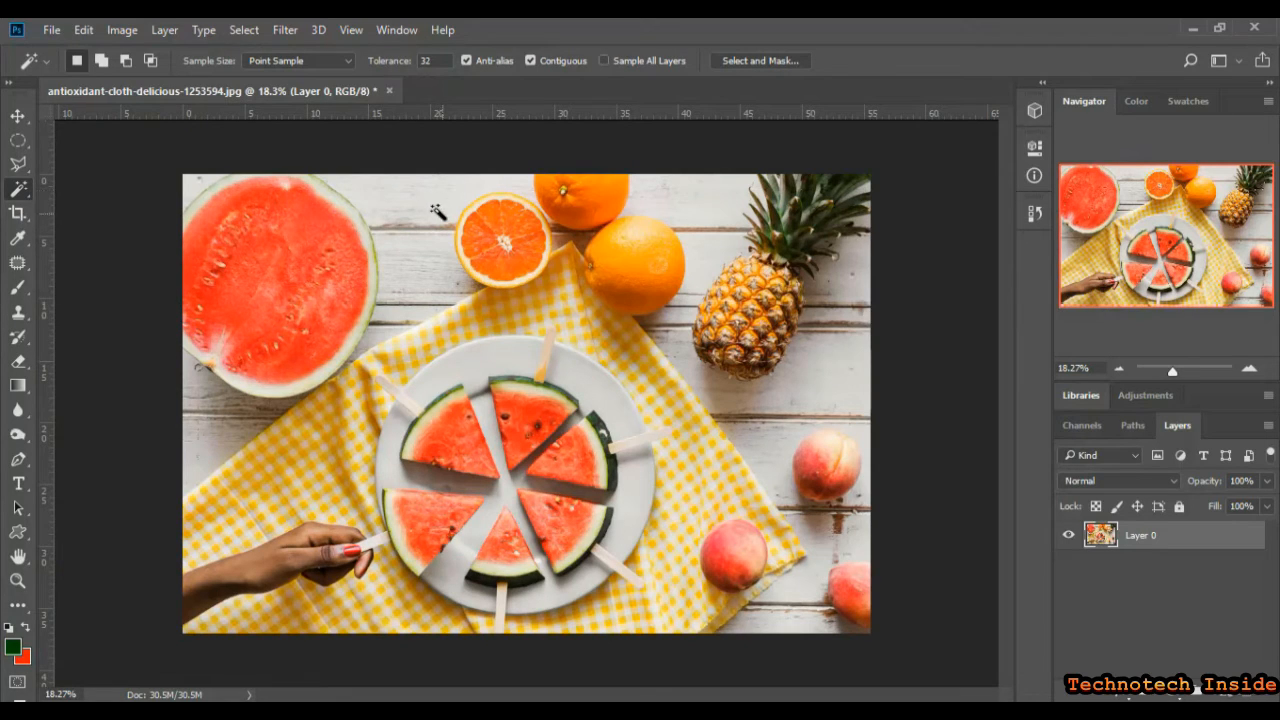
pyautogui.click(692, 205)
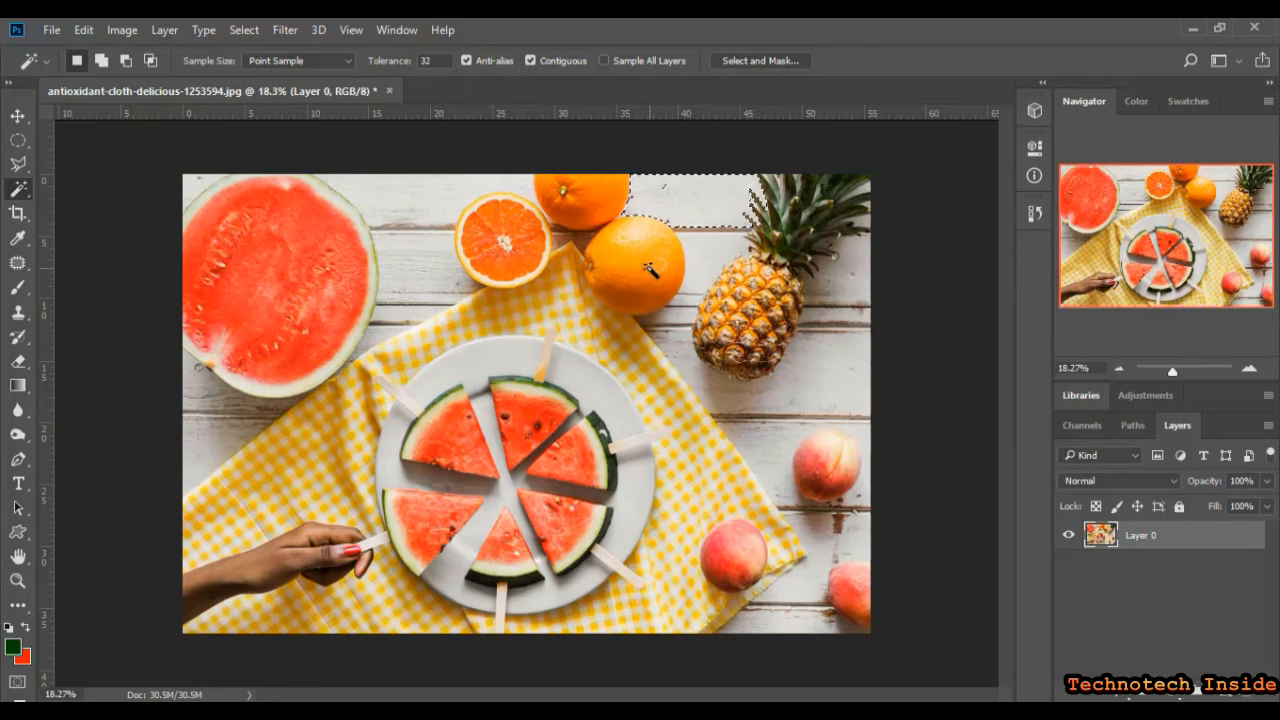
pyautogui.hotkey('ctrl', 'd')
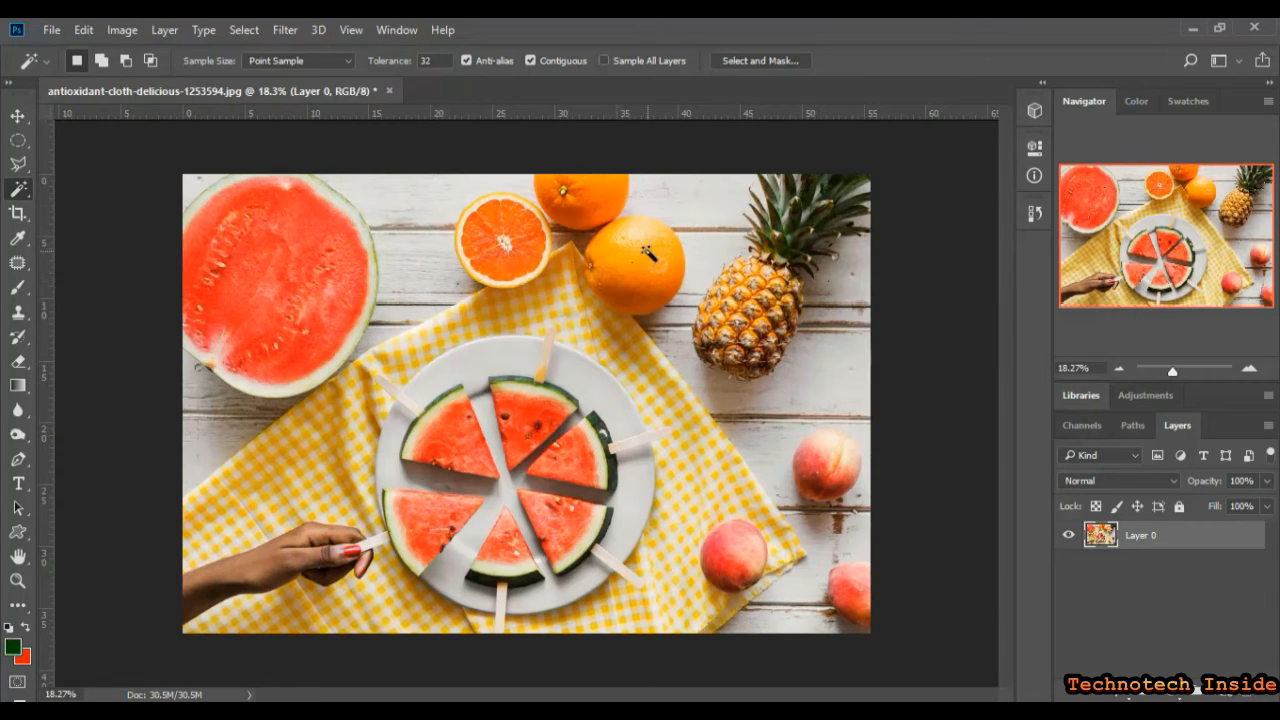
# Reselect the white area beside the pineapple with the Magic Wand, clear its pixels and drop the selection
pyautogui.click(709, 203)
pyautogui.press('Delete')
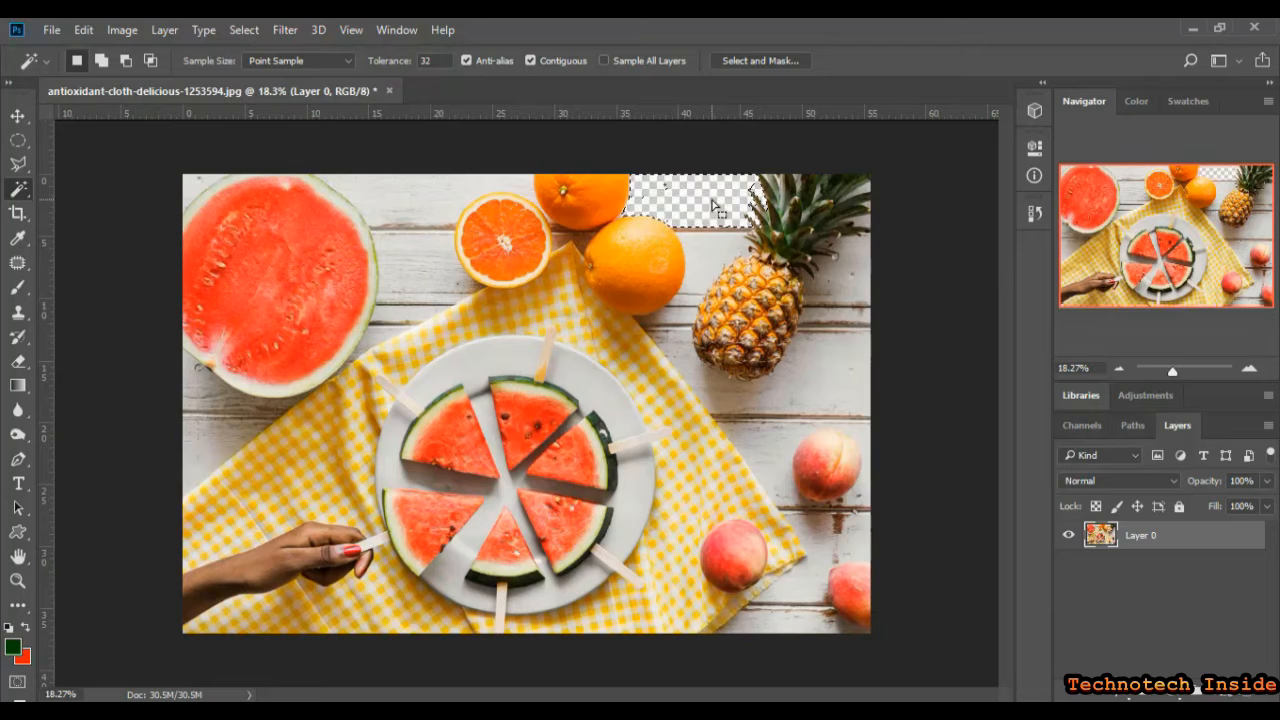
pyautogui.hotkey('ctrl', 'd')
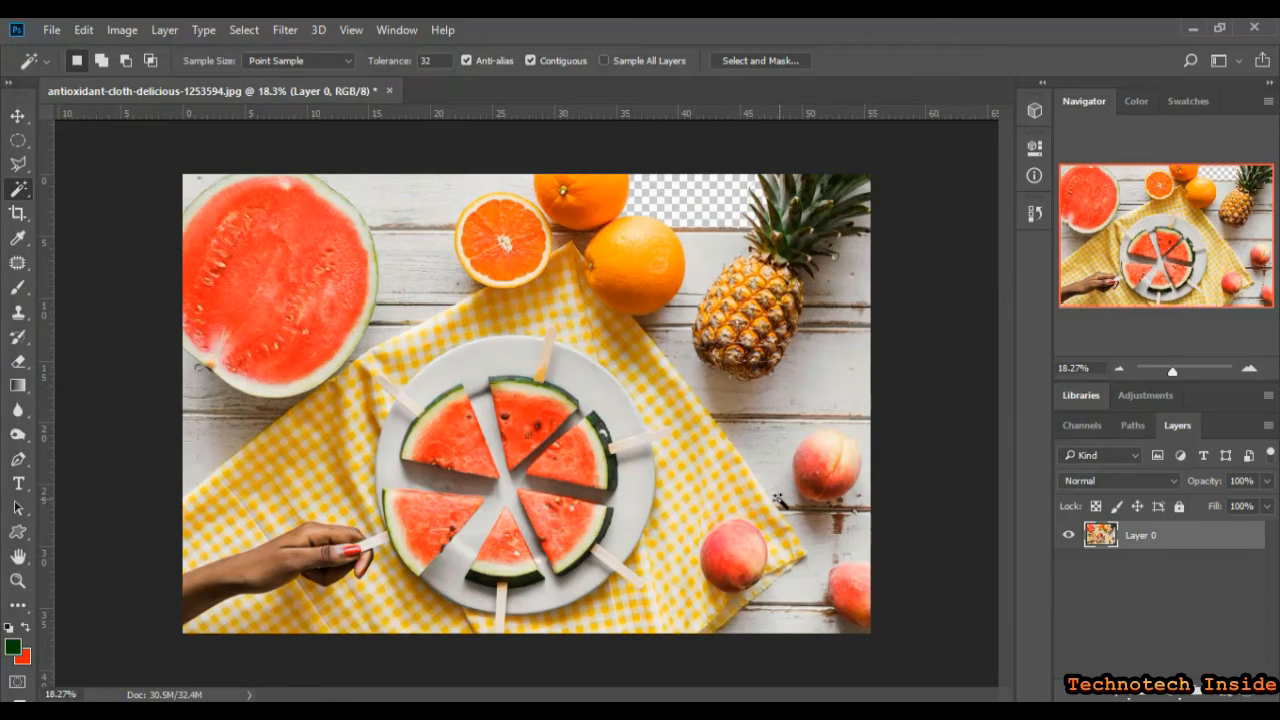
# Revert the image in its history to the last Magic Wand state, undoing the clearing and the deselection
pyautogui.click(1035, 214)
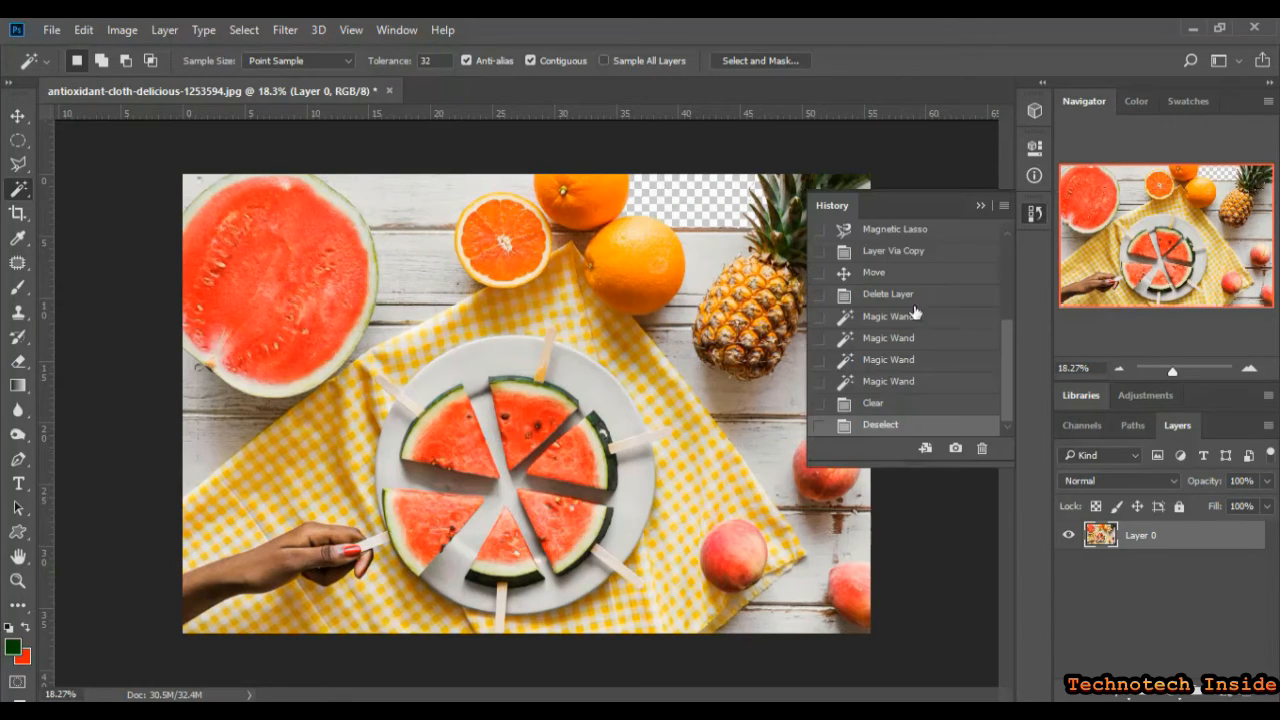
pyautogui.click(899, 404)
pyautogui.click(896, 382)
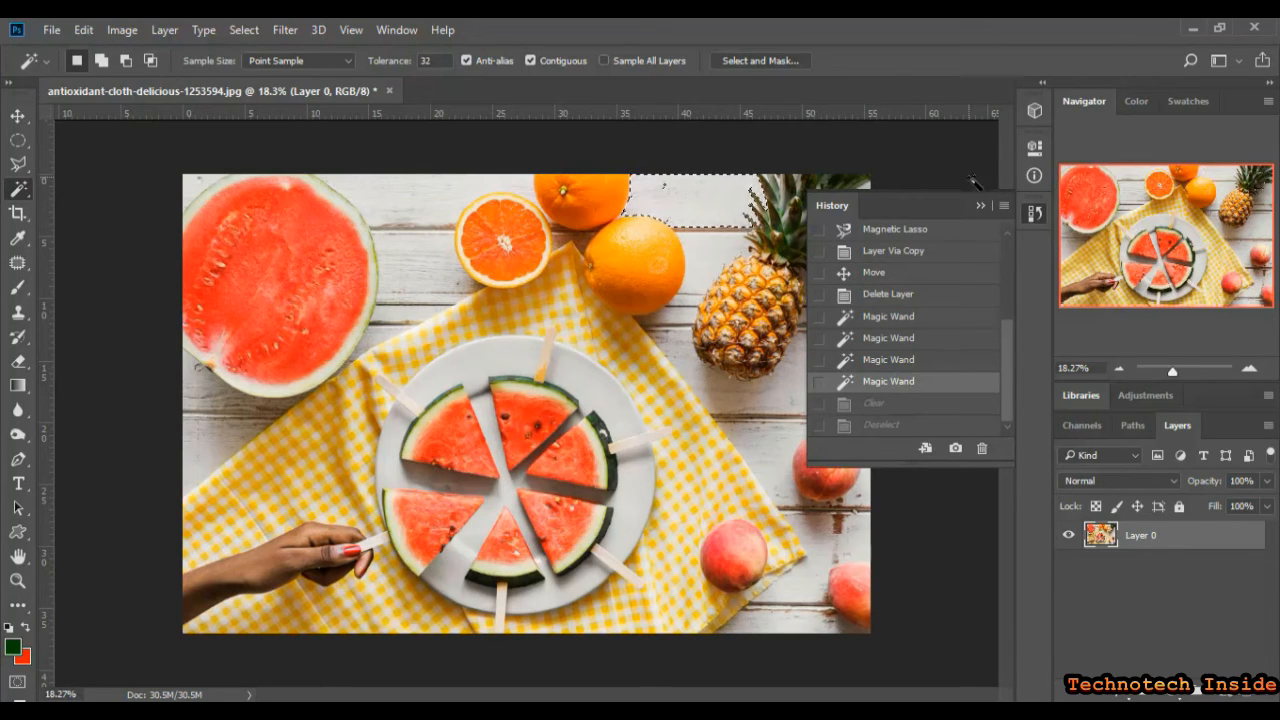
pyautogui.click(980, 206)
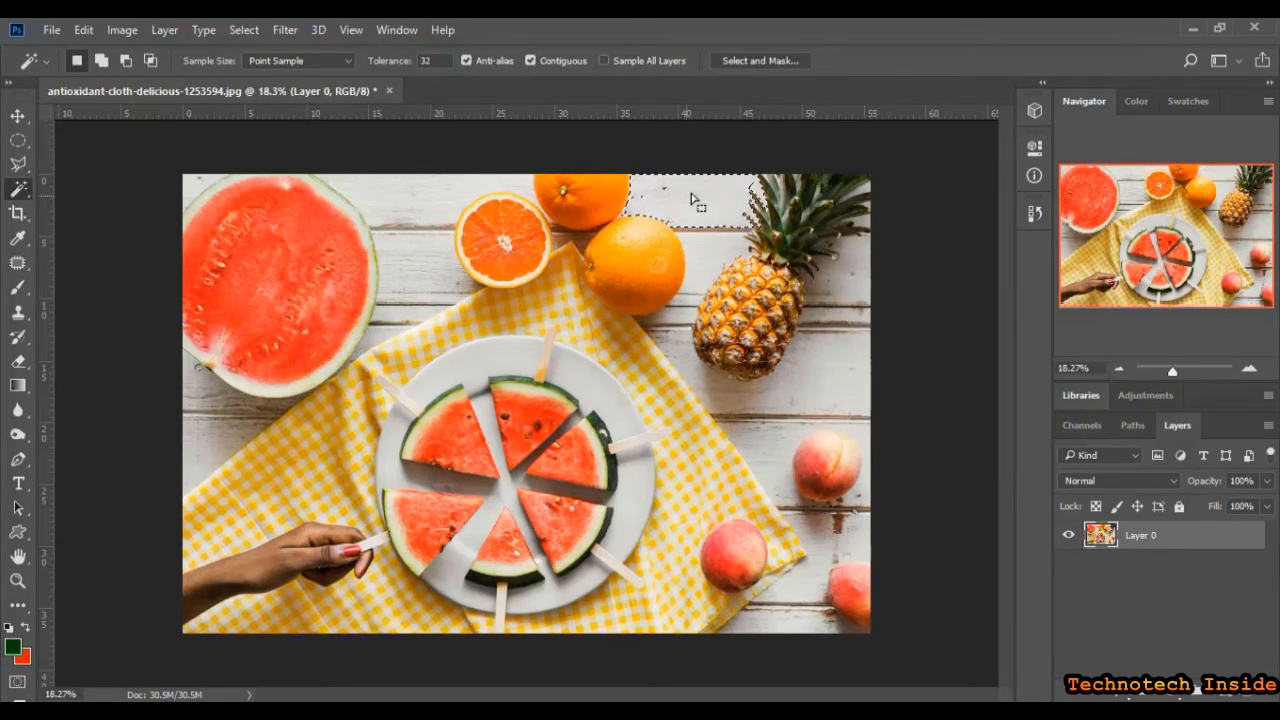
# Try a Hue/Saturation adjustment on the selected white area with hue +6 and reduced saturation and lightness, and discard it
pyautogui.click(122, 29)
pyautogui.moveTo(166, 78)
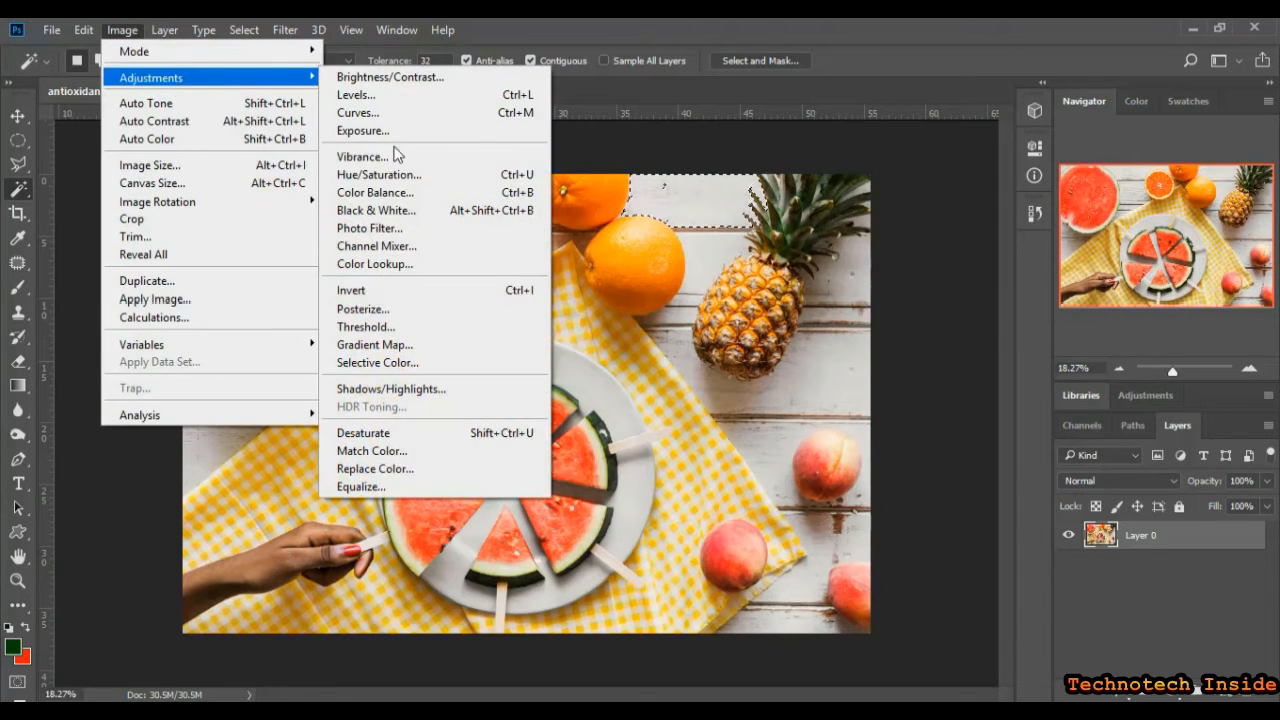
pyautogui.click(378, 174)
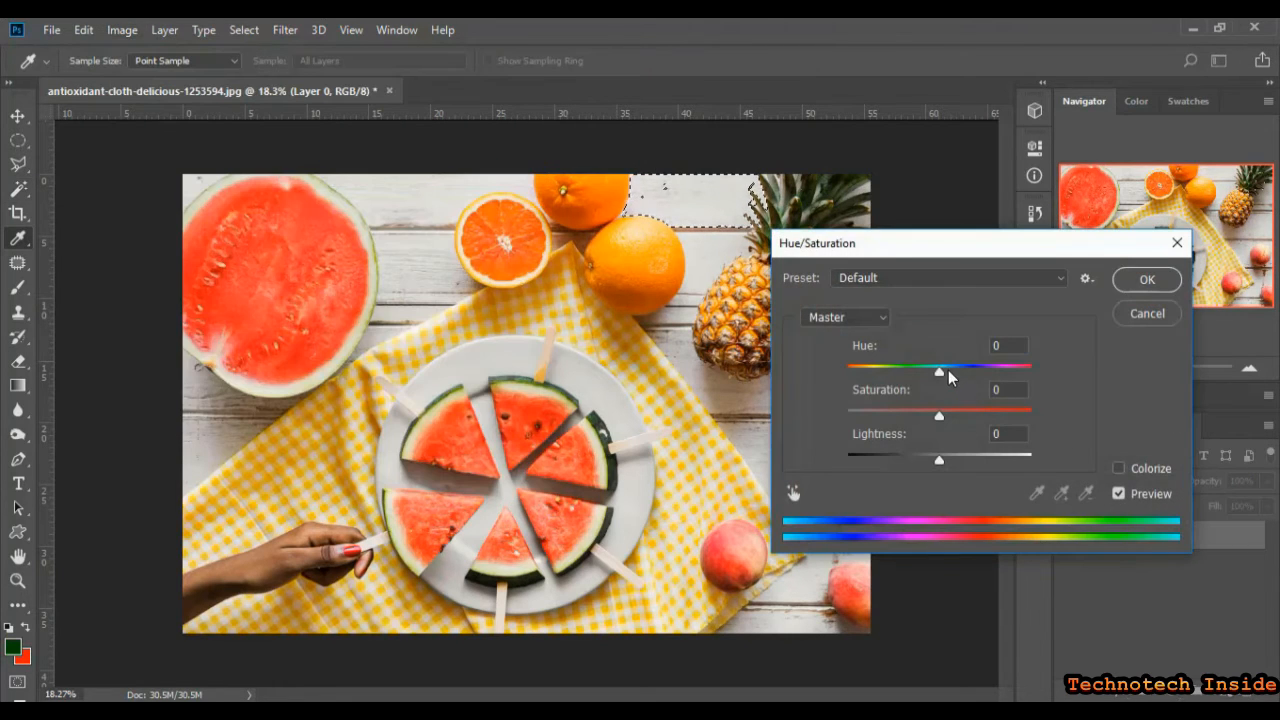
pyautogui.moveTo(945, 370)
pyautogui.mouseDown()
pyautogui.moveTo(1005, 366)
pyautogui.moveTo(828, 364)
pyautogui.moveTo(945, 368)
pyautogui.mouseUp()
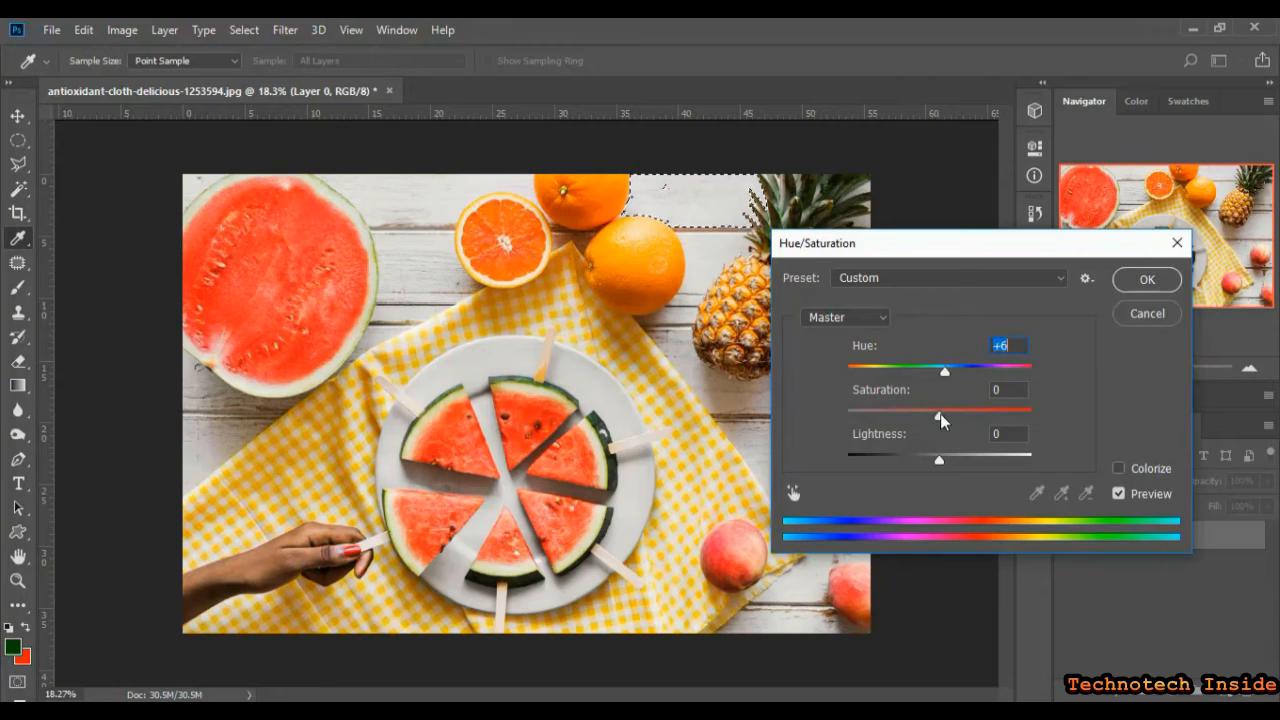
pyautogui.moveTo(940, 413); pyautogui.dragTo(848, 413)
pyautogui.moveTo(940, 460); pyautogui.dragTo(864, 459)
pyautogui.click(1144, 313)
pyautogui.press('w')
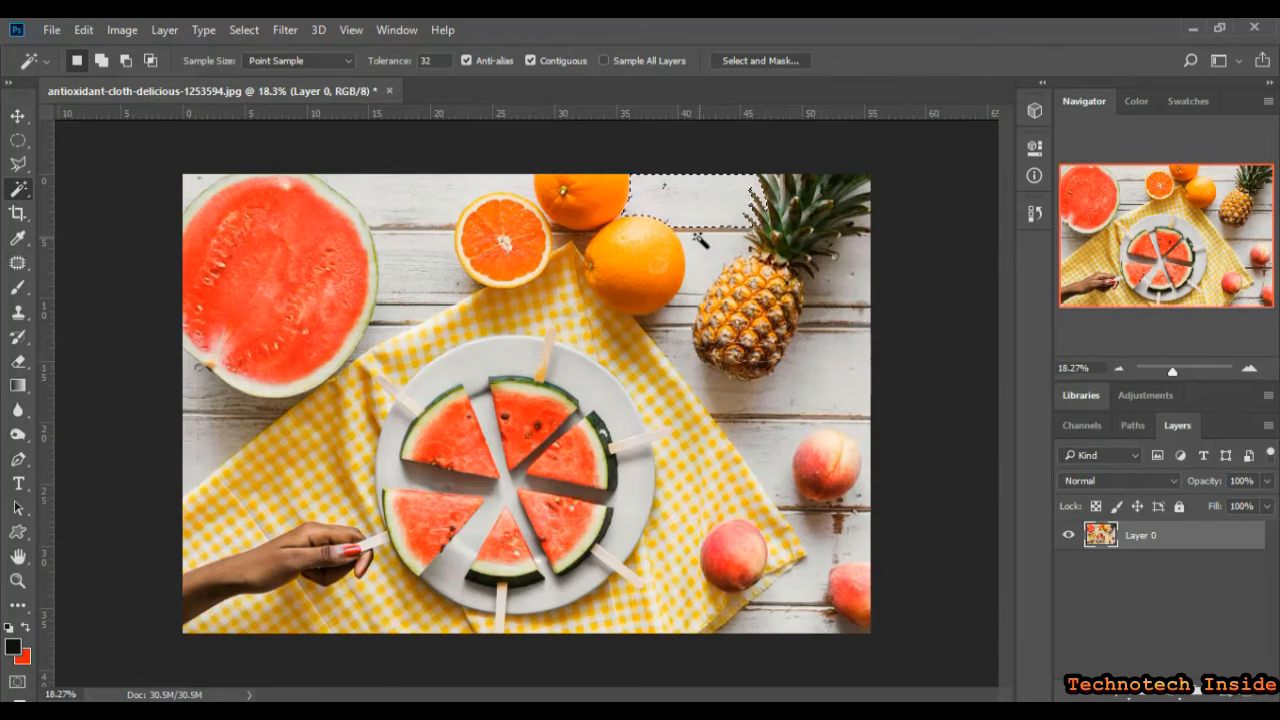
# Select the white wood beside the watermelon half, and the area beside the pineapple, with the Magic Wand, deselecting after each
pyautogui.click(405, 288)
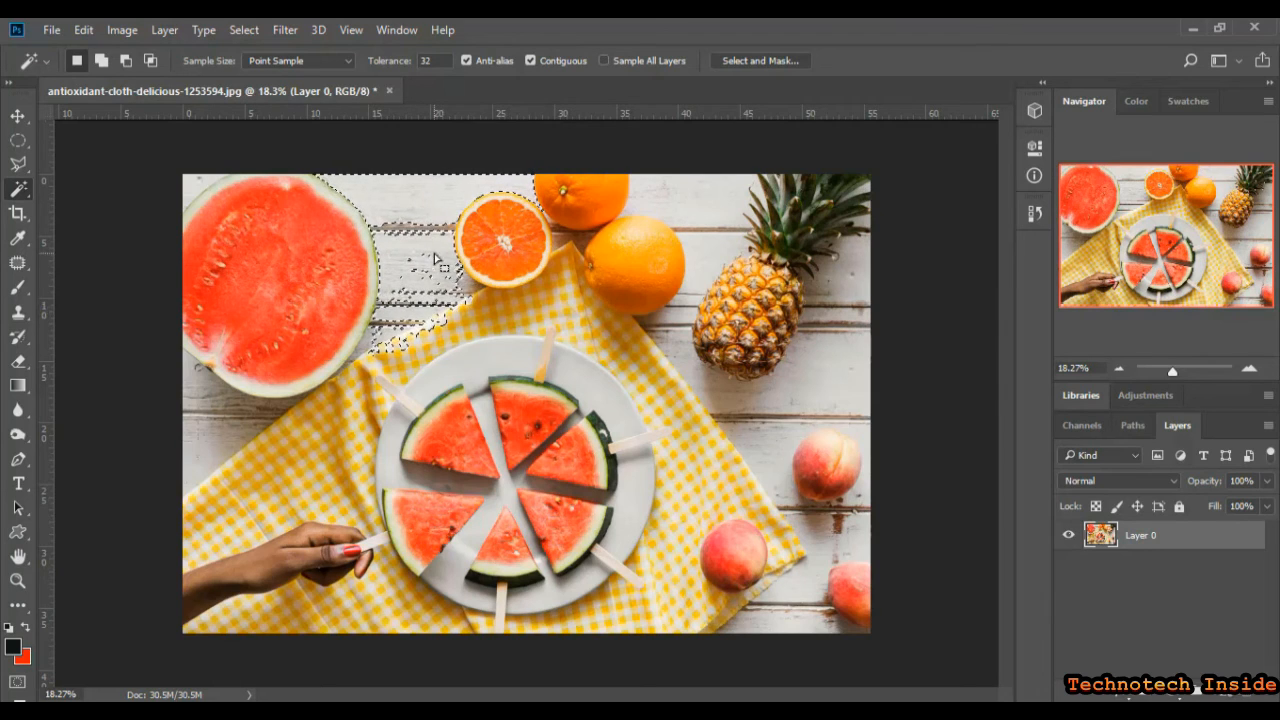
pyautogui.hotkey('ctrl', 'd')
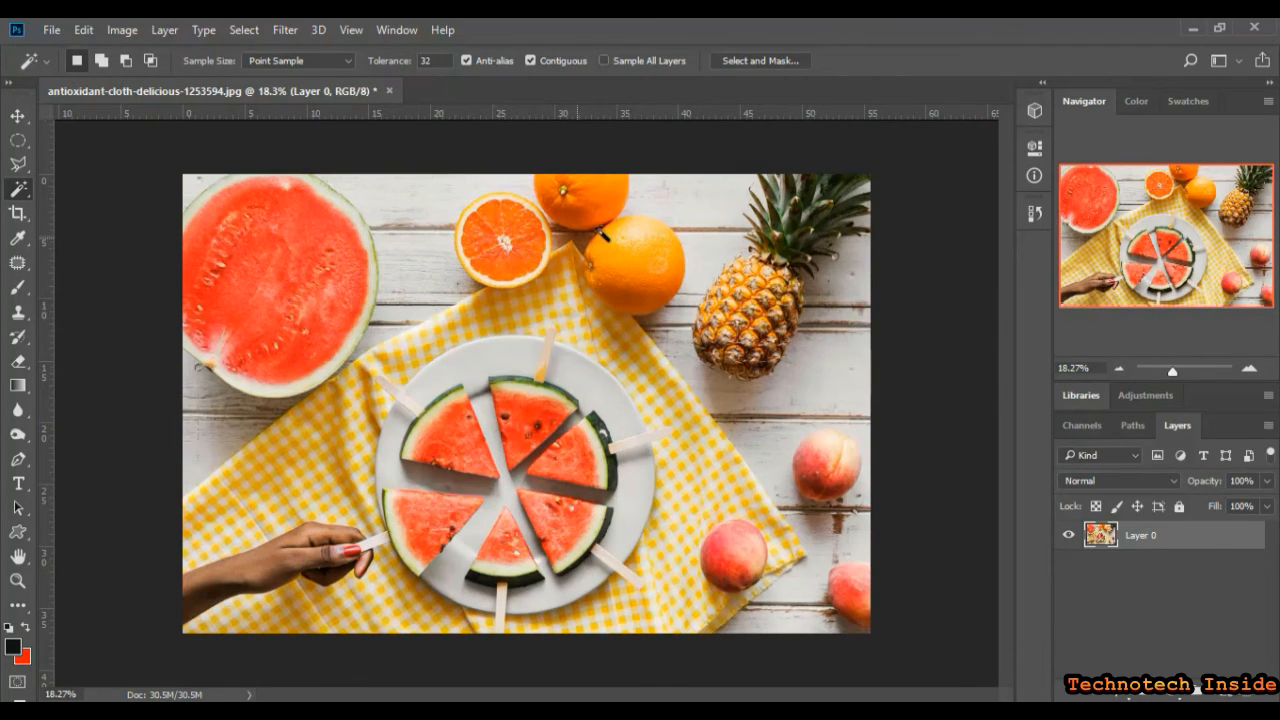
pyautogui.click(707, 203)
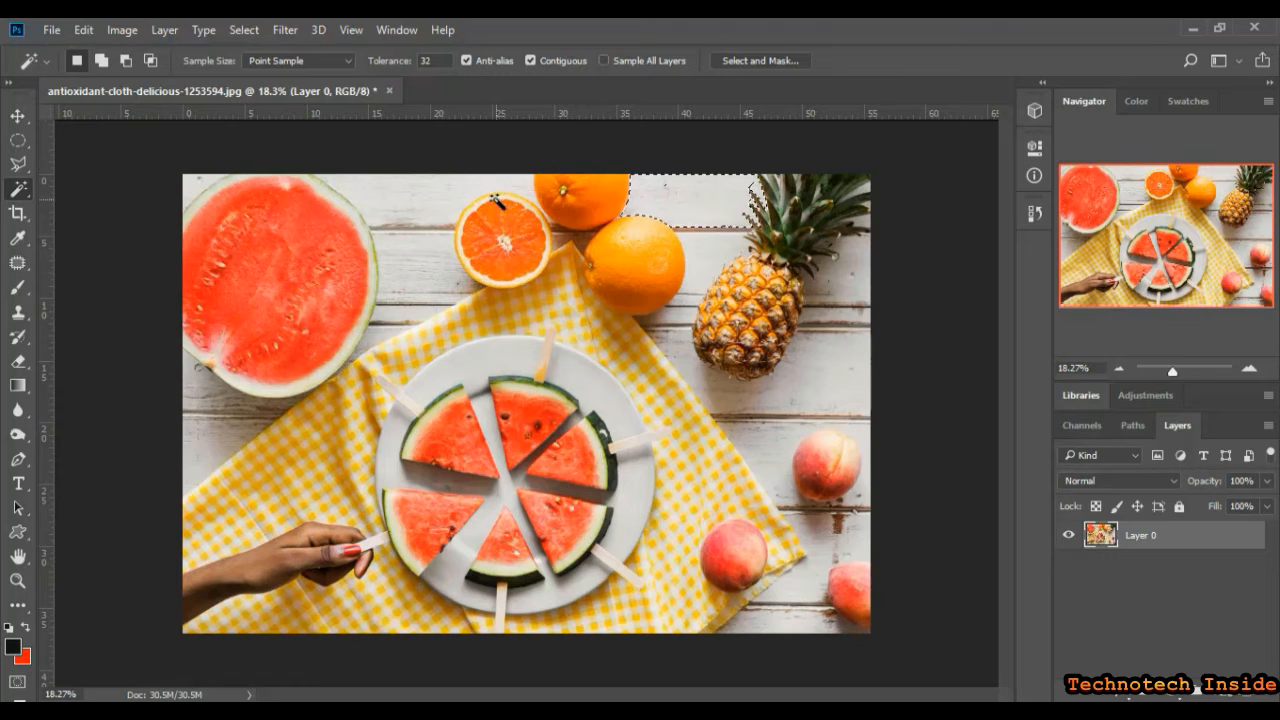
pyautogui.hotkey('ctrl', 'd')
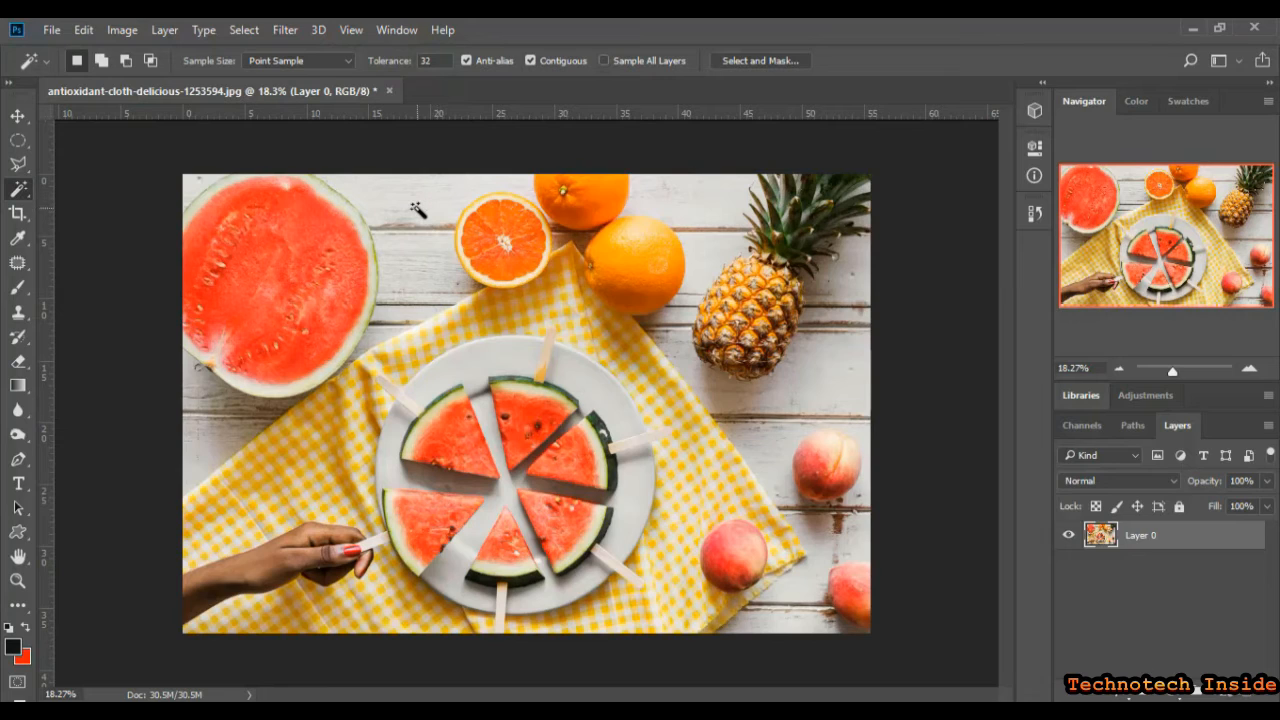
# Crop the image inward from its upper-right corner to keep the plate of watermelon slices and the hand
pyautogui.click(16, 216)
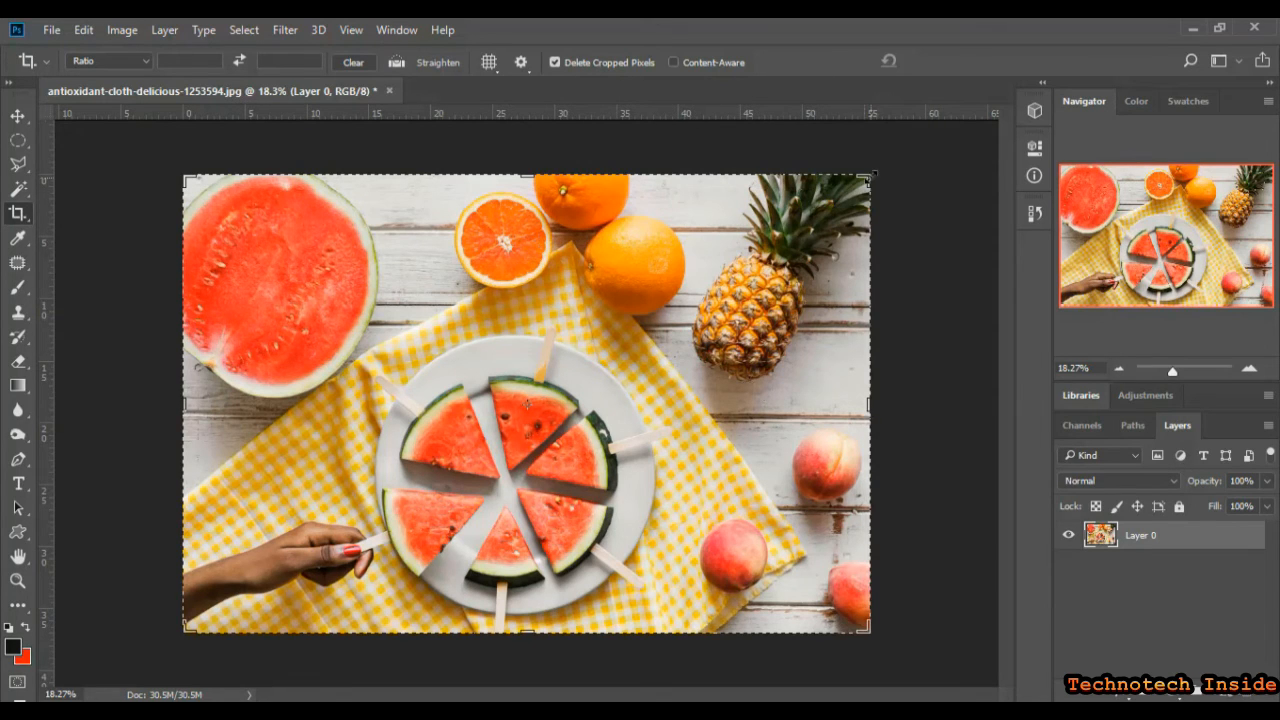
pyautogui.moveTo(868, 177); pyautogui.dragTo(768, 243)
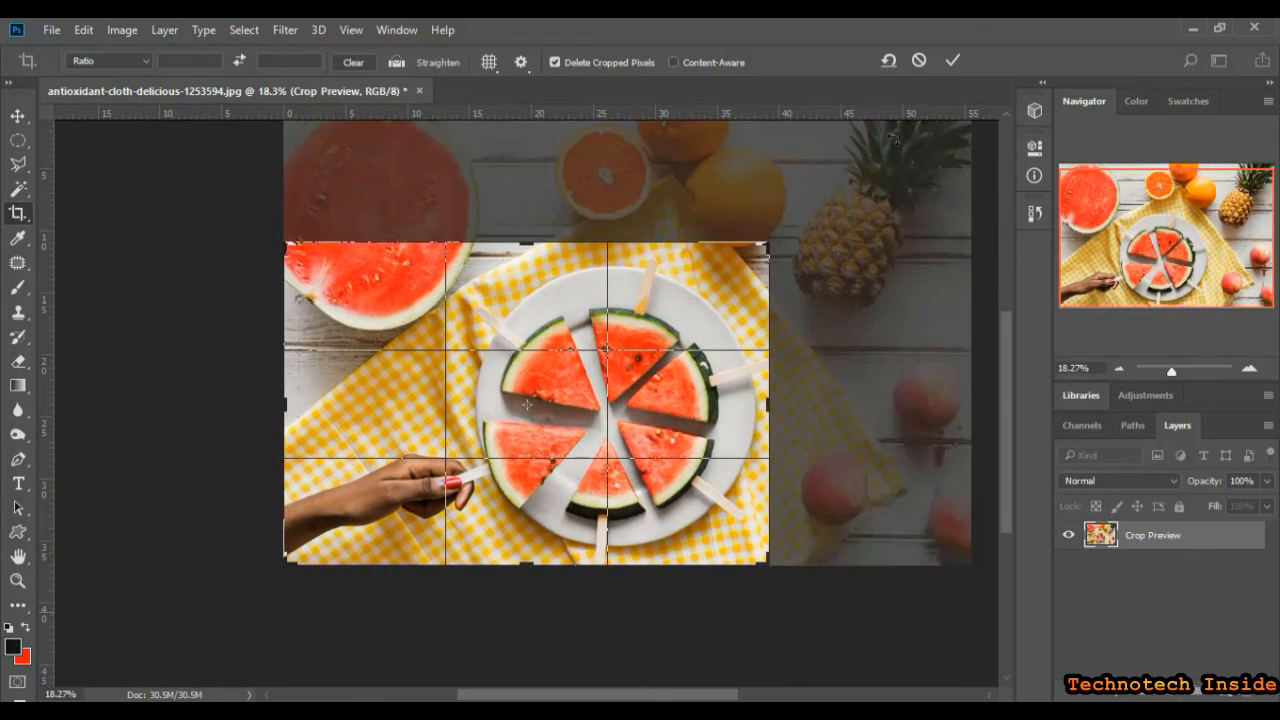
pyautogui.click(952, 62)
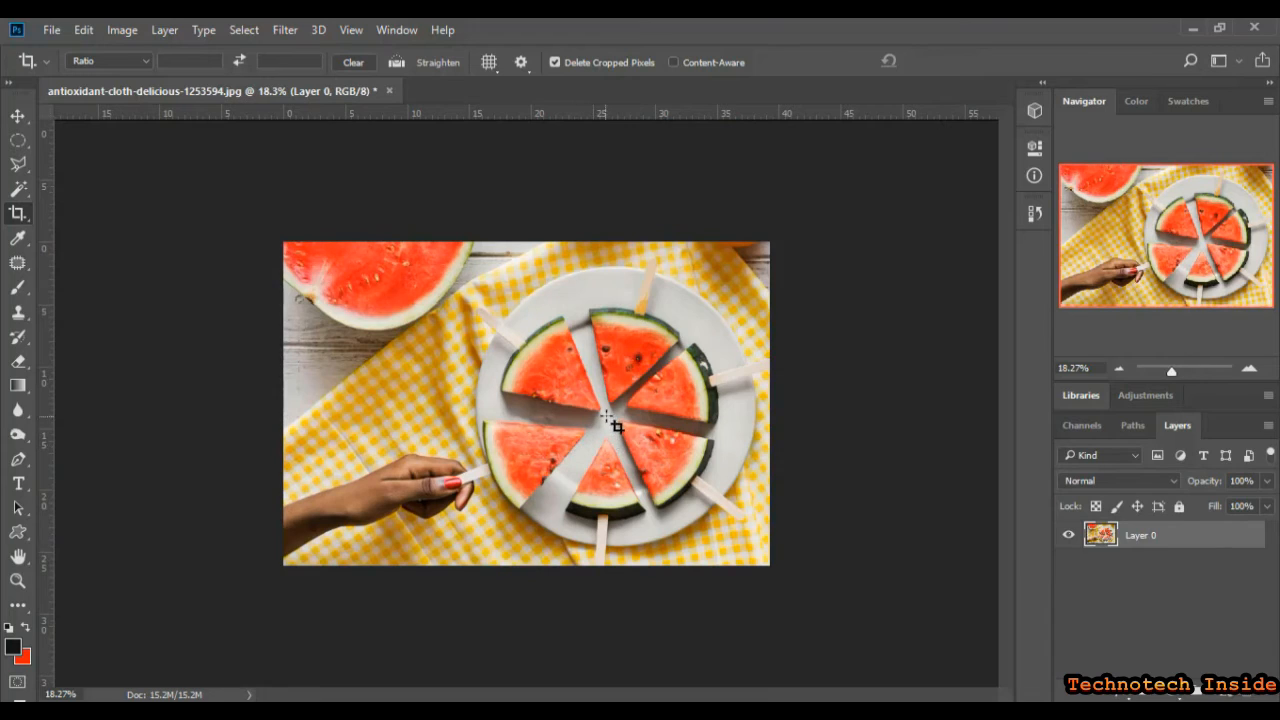
# Extend the canvas outward from its upper-right corner with the Crop tool, adding transparent space above and beside the photo
pyautogui.click(660, 300)
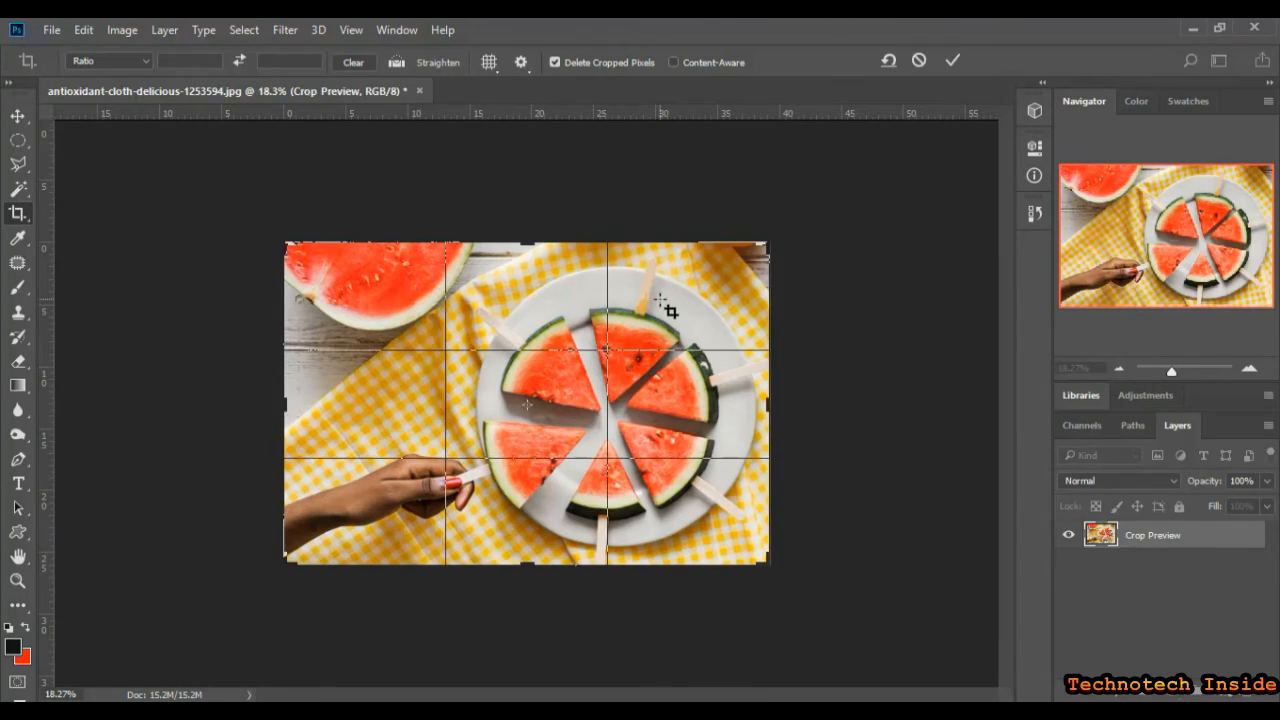
pyautogui.moveTo(768, 244); pyautogui.dragTo(875, 190)
pyautogui.click(953, 61)
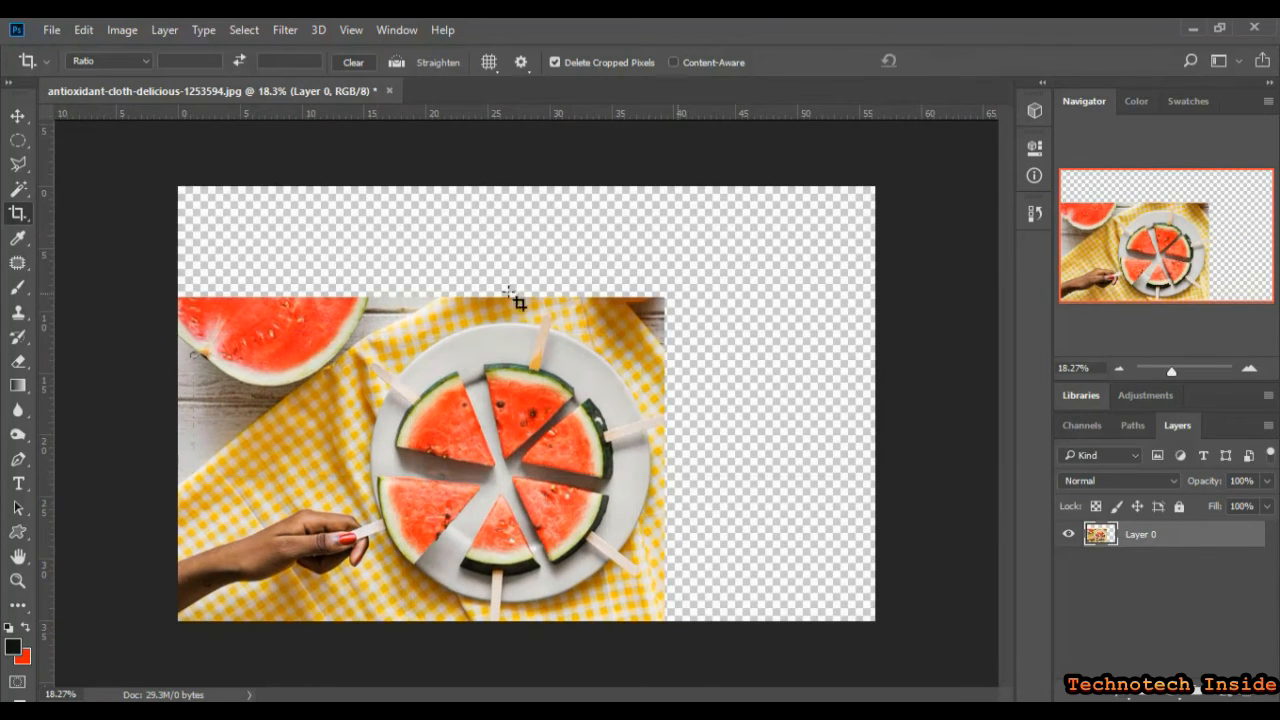
# Scale Layer 0 with Free Transform to about 57 by 35.07 inches to fill the extended canvas
pyautogui.click(17, 116)
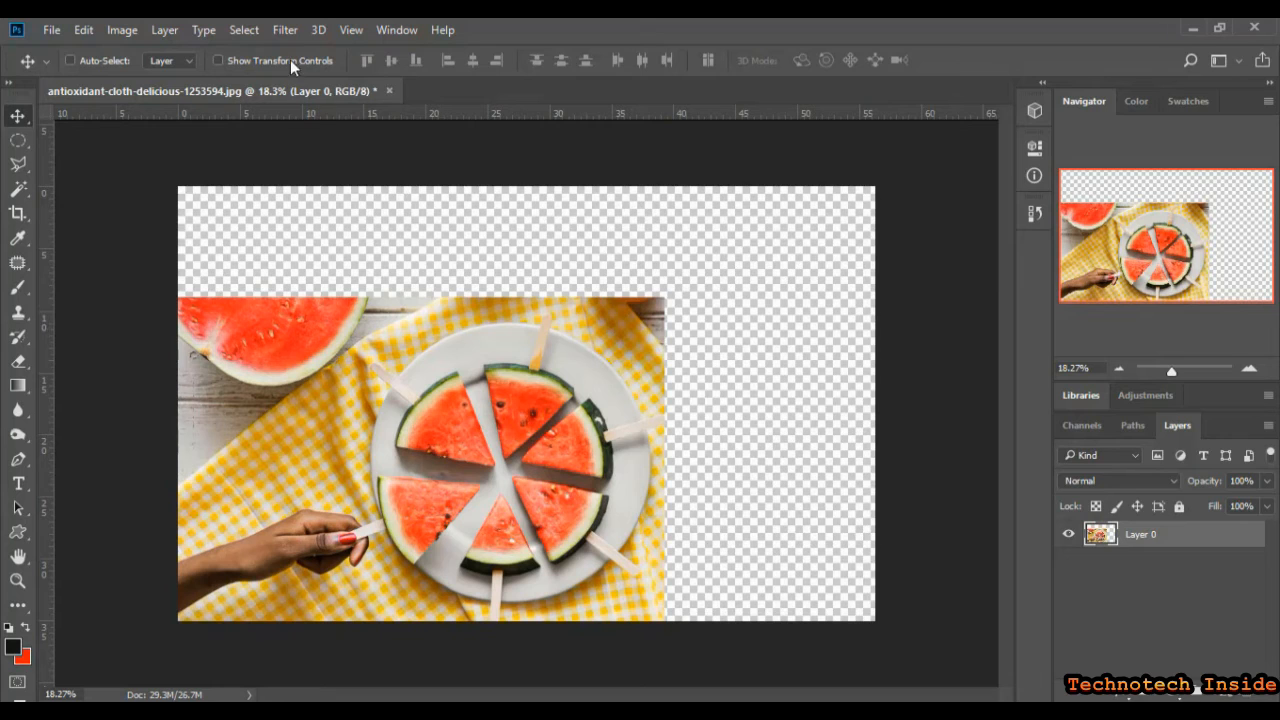
pyautogui.hotkey('ctrl', 't')
pyautogui.moveTo(665, 297); pyautogui.dragTo(882, 186)
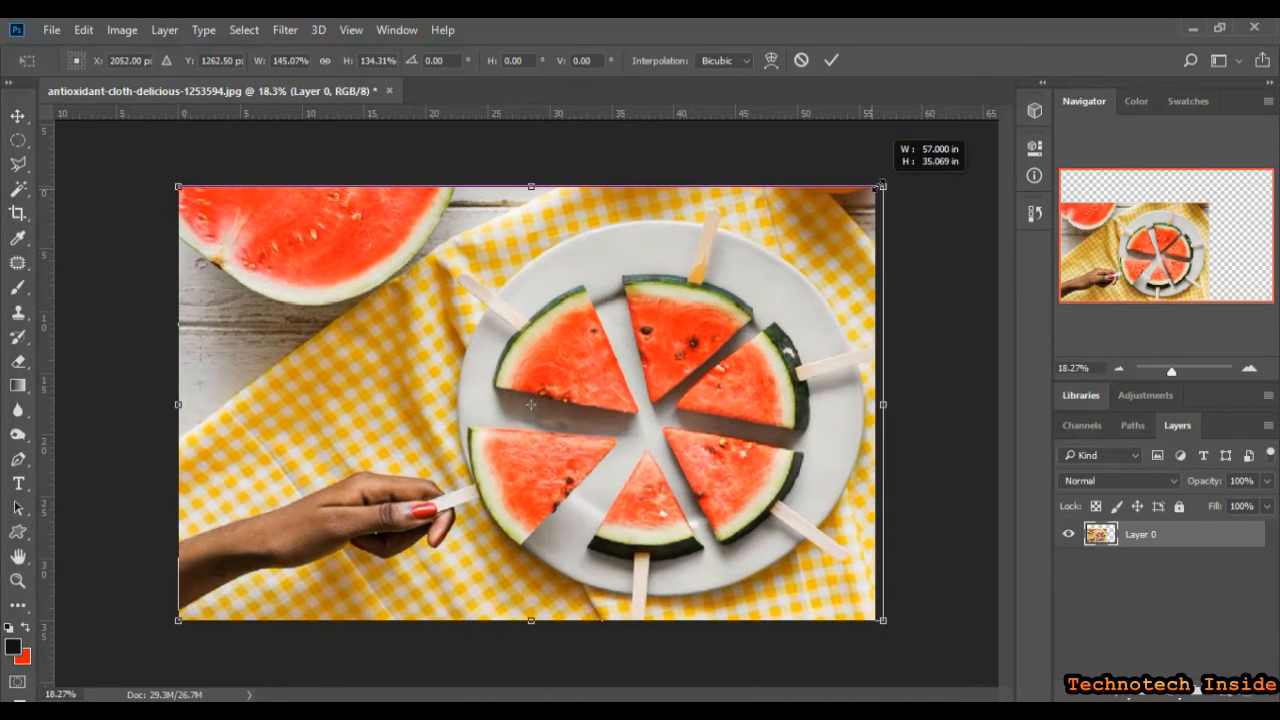
pyautogui.click(831, 60)
# Revert the image in its history to the Deselect state before both crops and the Free Transform
pyautogui.click(1035, 213)
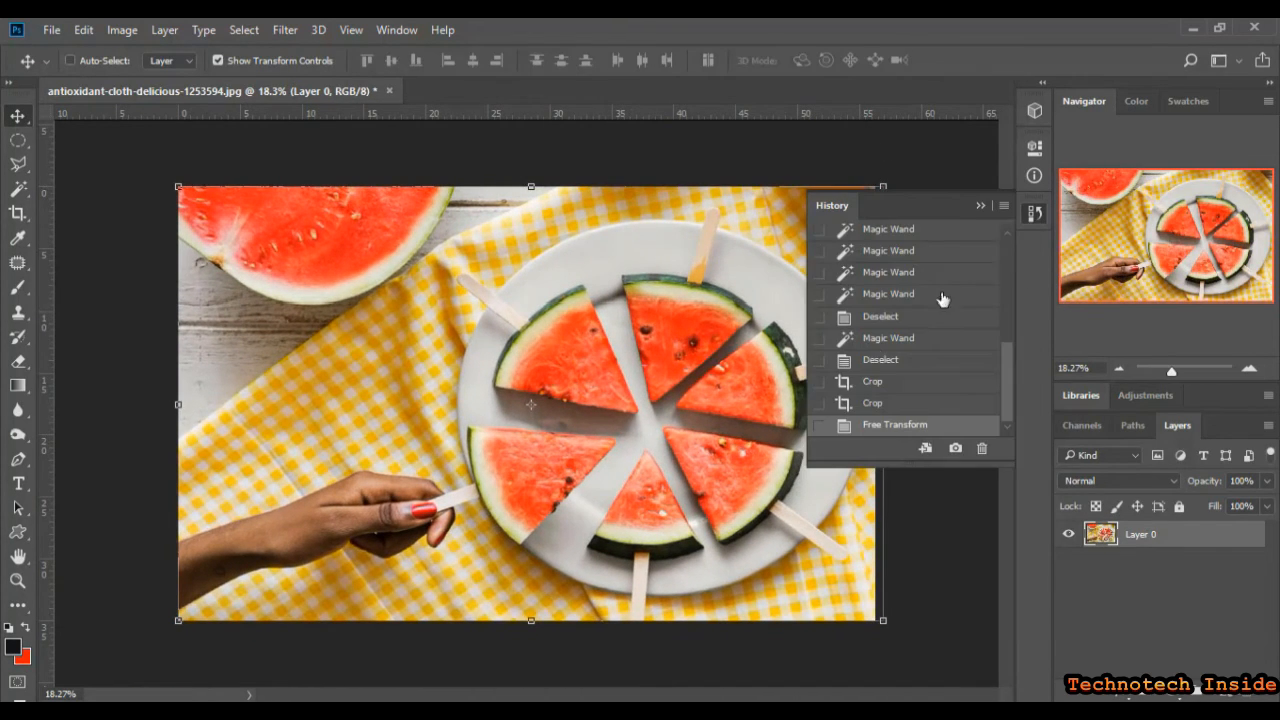
pyautogui.click(902, 362)
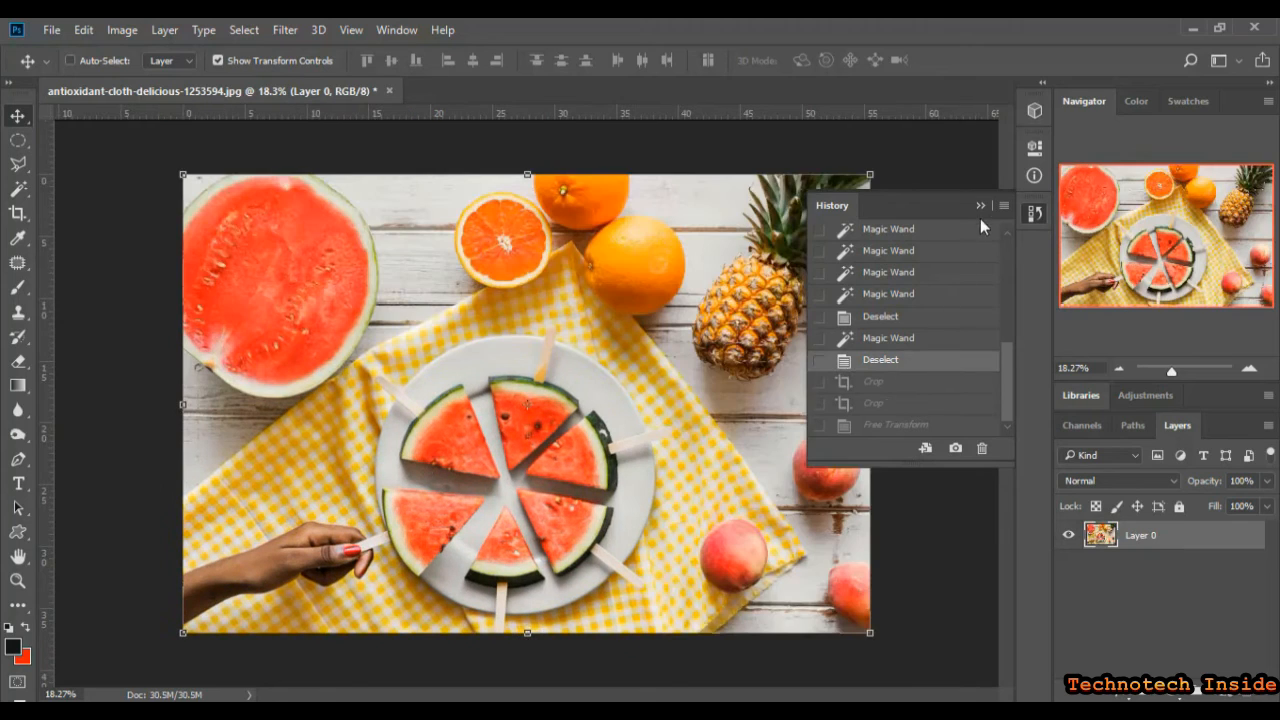
pyautogui.click(984, 200)
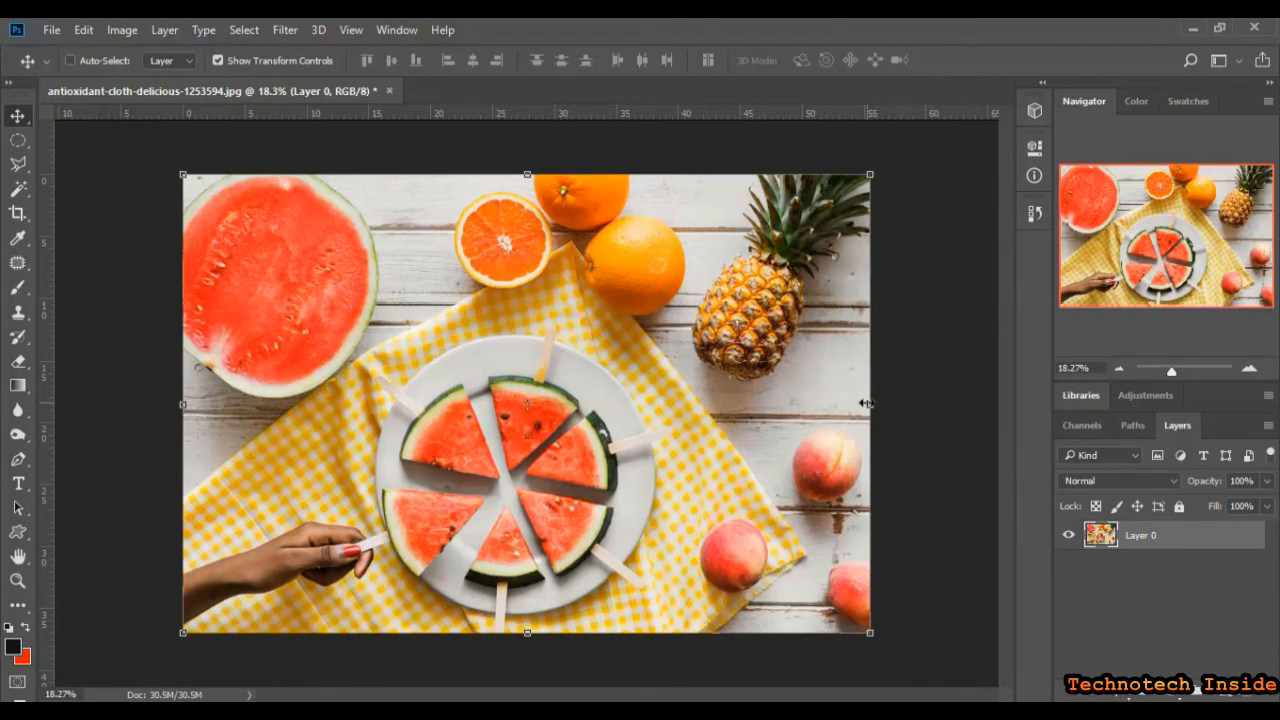
# Crop the image to a freshly drawn frame around the cut orange, the pineapple and the upper watermelon slices
pyautogui.click(18, 213)
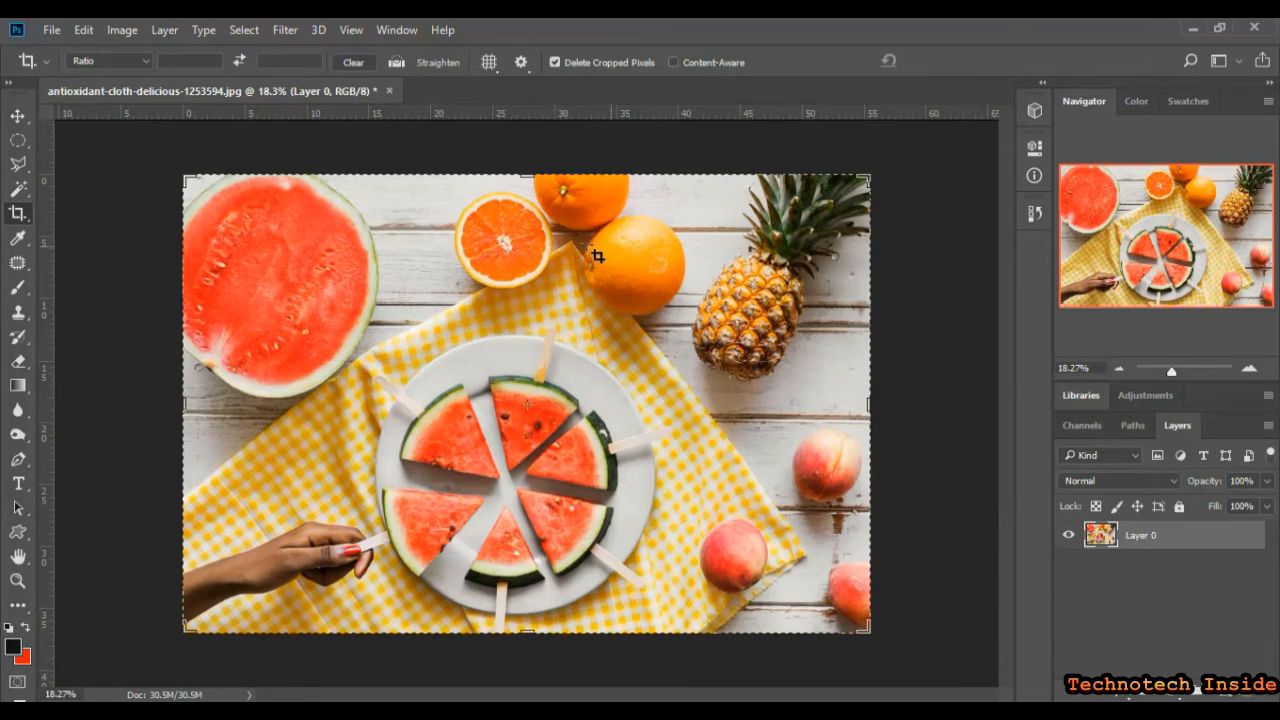
pyautogui.moveTo(428, 200); pyautogui.dragTo(629, 424)
pyautogui.moveTo(738, 454); pyautogui.dragTo(751, 486)
pyautogui.click(919, 61)
pyautogui.moveTo(430, 238); pyautogui.dragTo(790, 520)
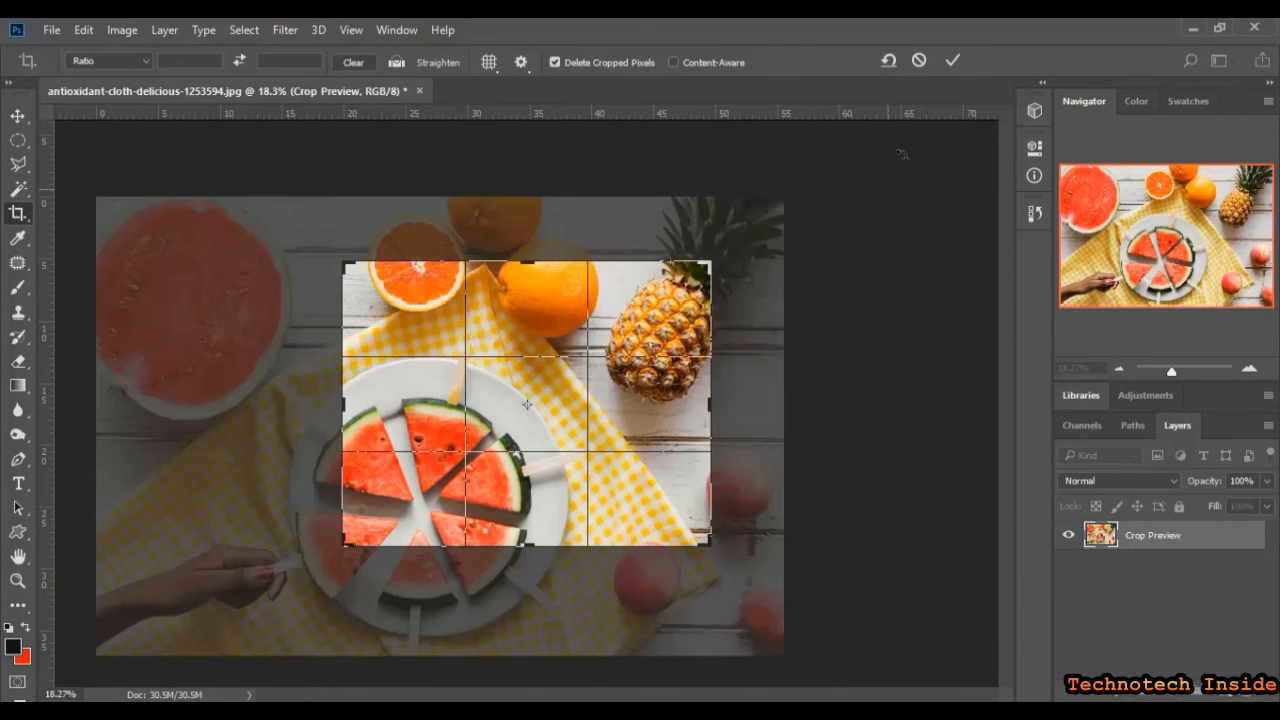
pyautogui.click(953, 61)
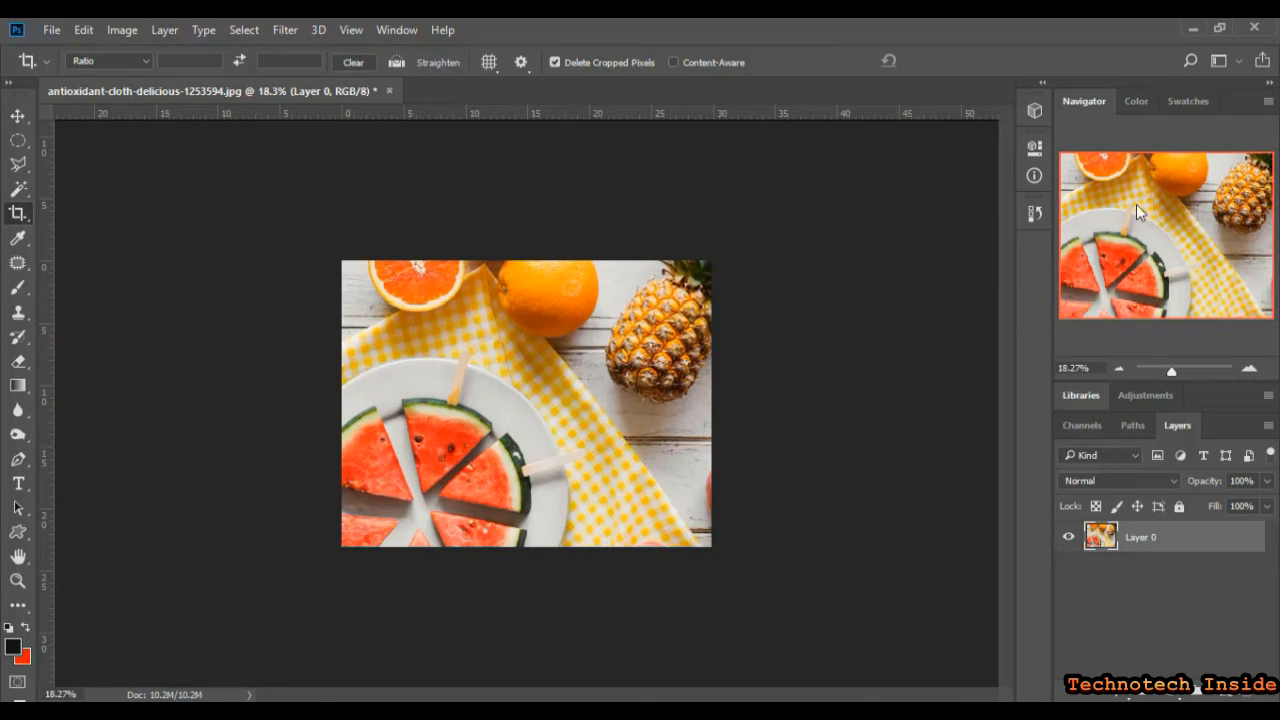
# Revert the image to the Deselect state before the last crop and look through the earlier history states
pyautogui.click(1034, 213)
pyautogui.click(895, 405)
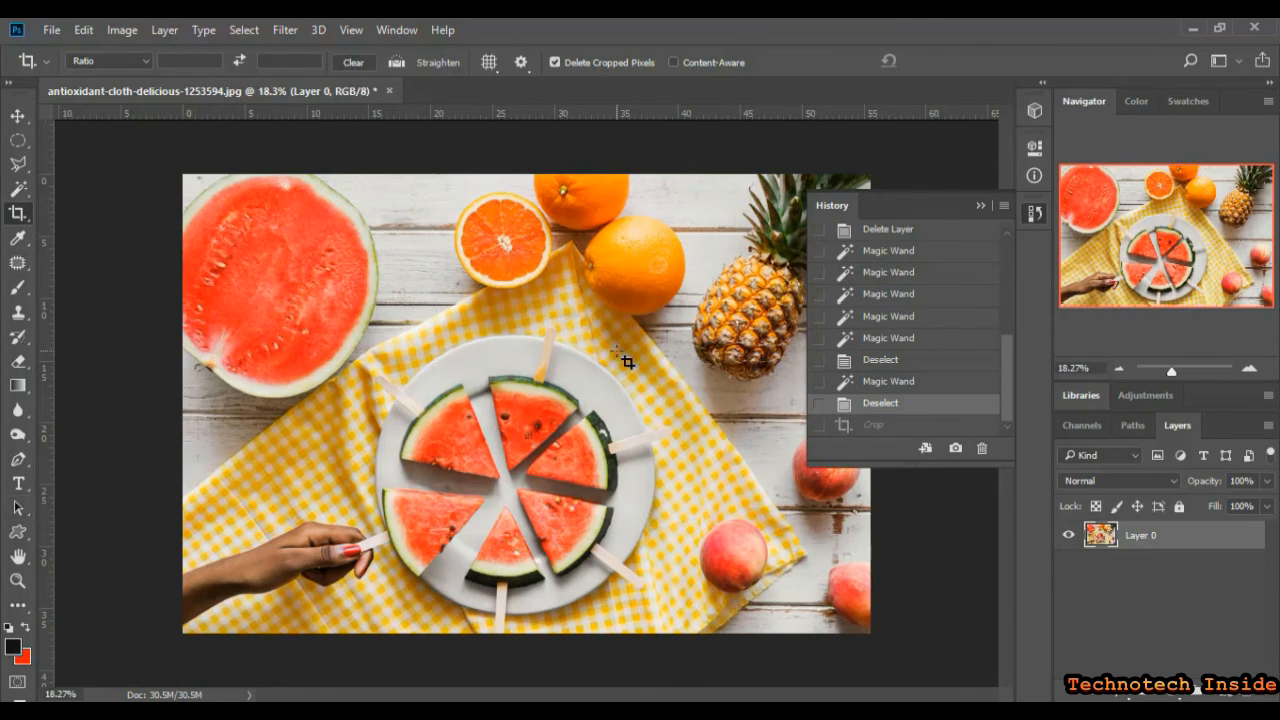
pyautogui.scroll(5, 930, 273)
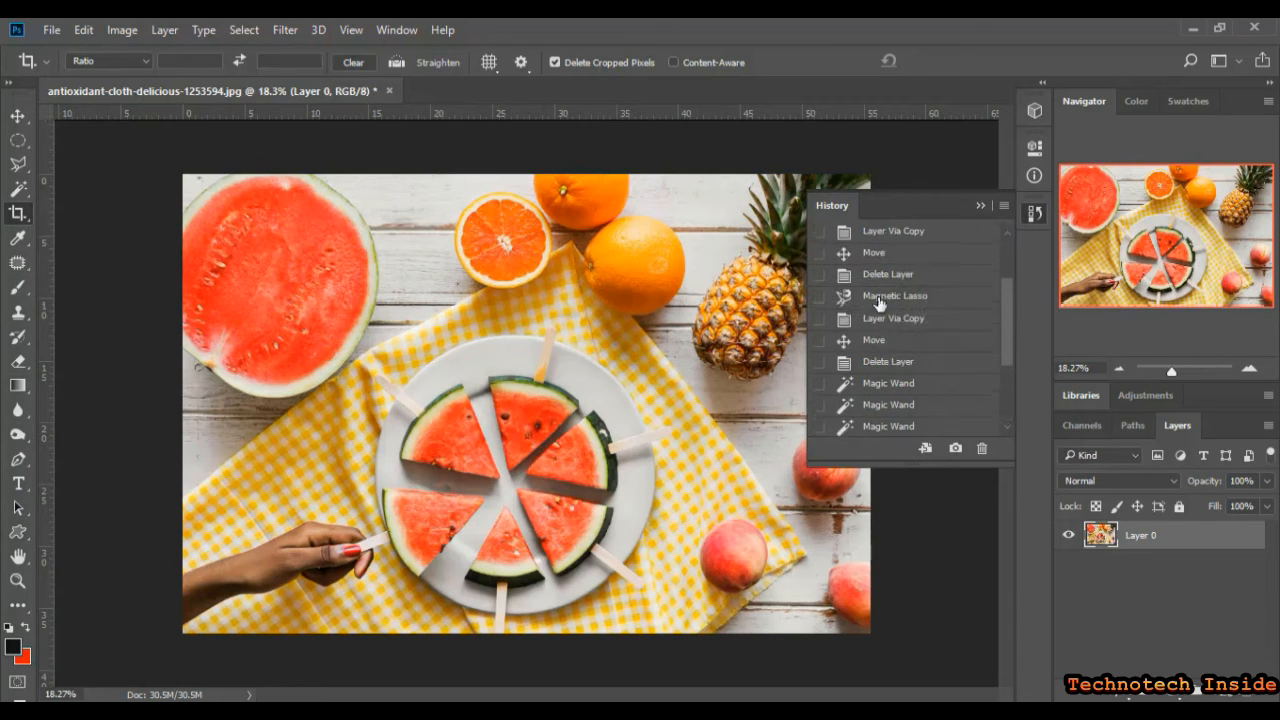
pyautogui.moveTo(1006, 284)
pyautogui.mouseDown()
pyautogui.moveTo(1006, 409)
pyautogui.moveTo(1006, 264)
pyautogui.mouseUp()
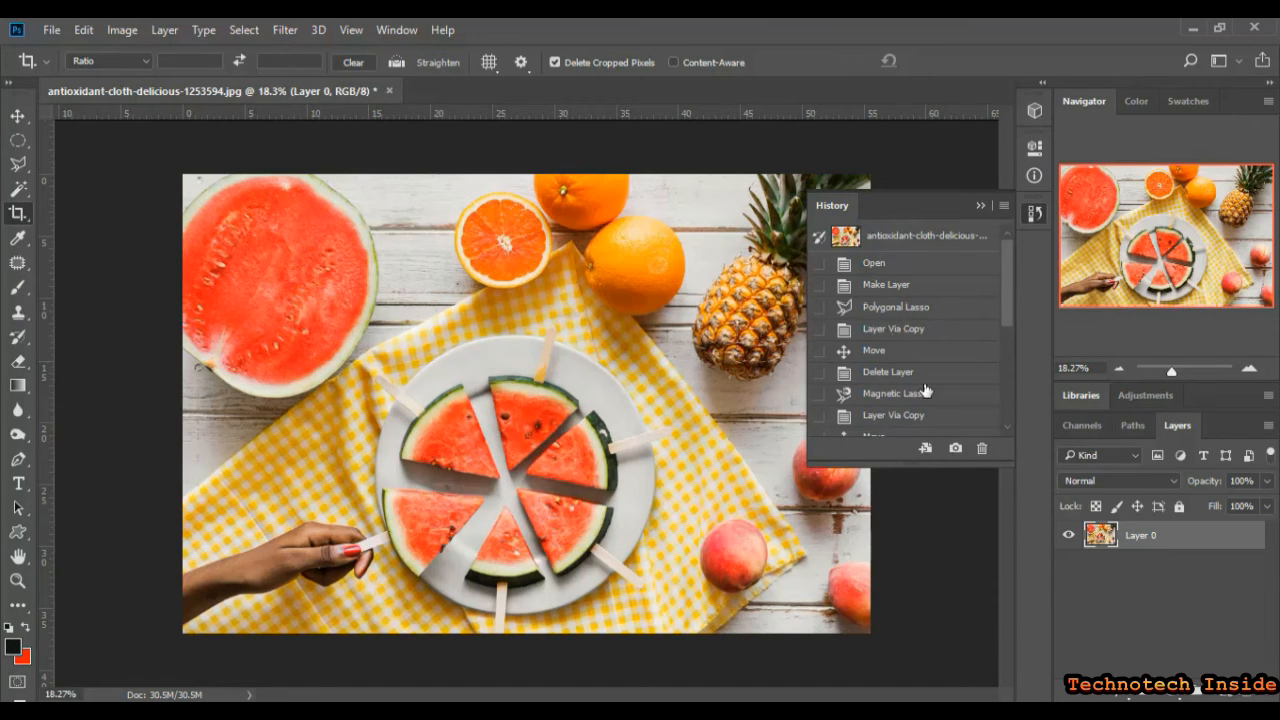
# Scribble soft black Brush strokes across the watermelon half, oranges and plate, and revert the image to the Deselect state before them
pyautogui.scroll(-3, 928, 393)
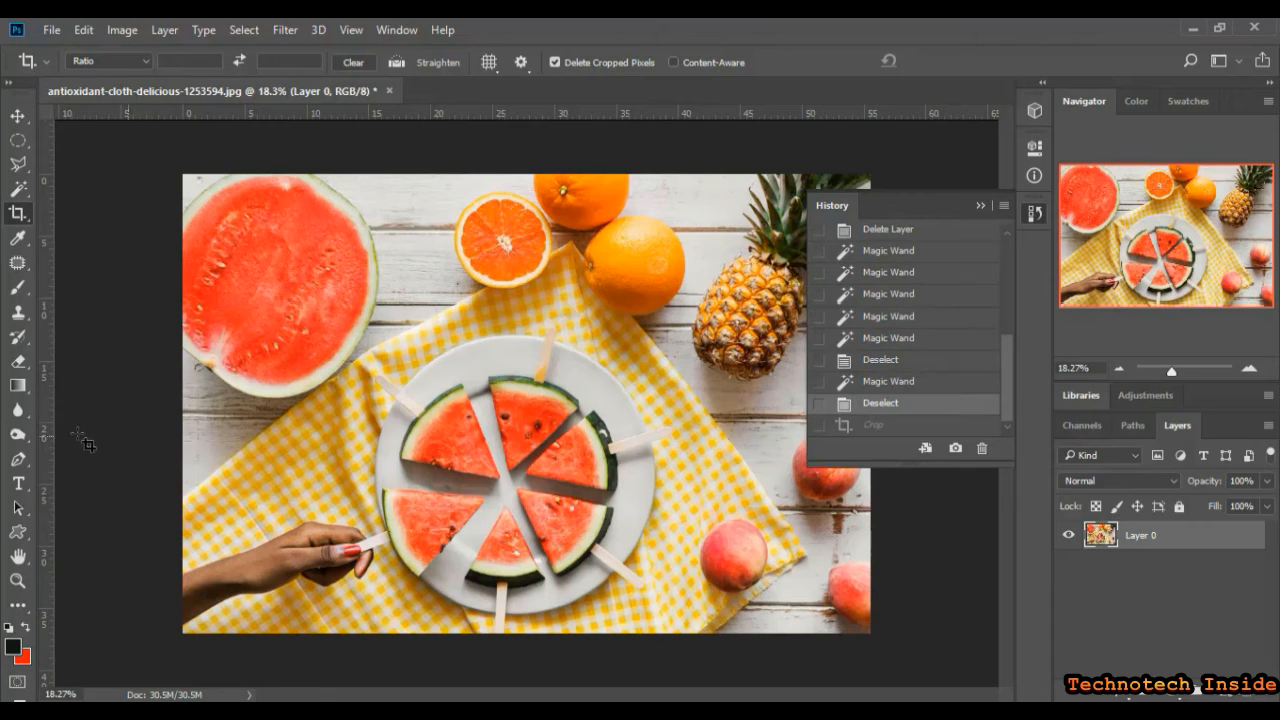
pyautogui.click(18, 287)
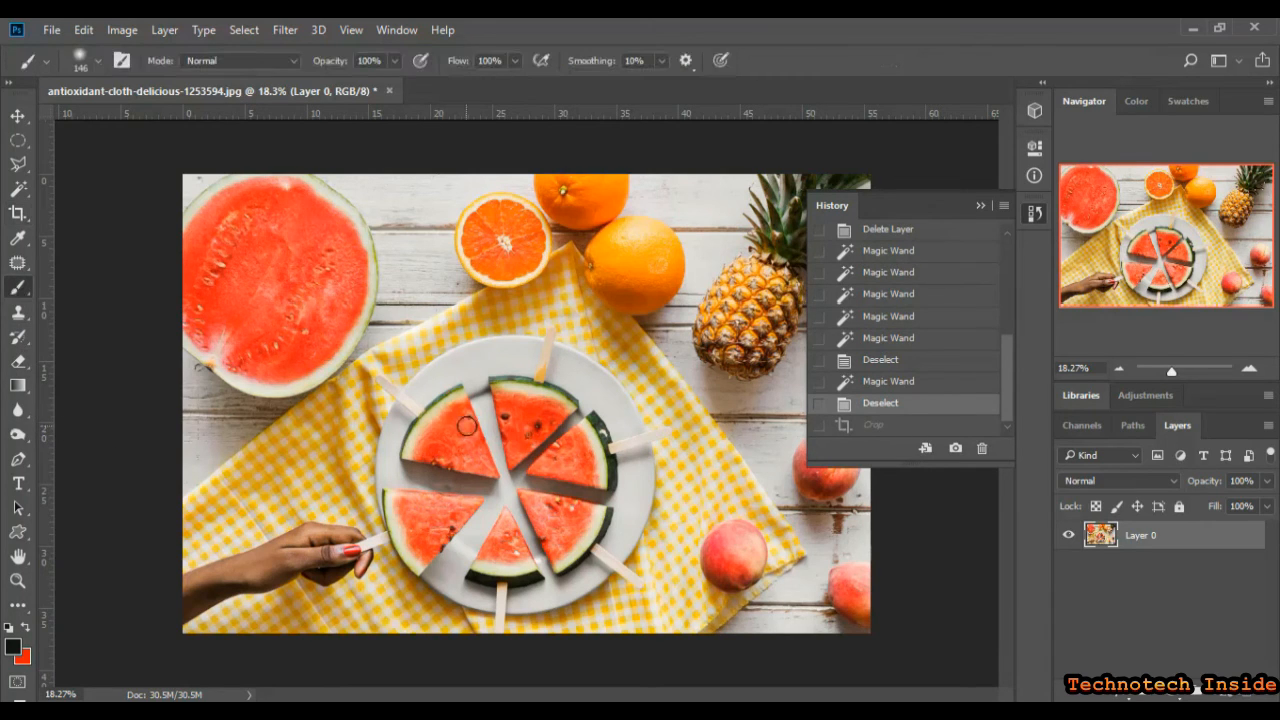
pyautogui.moveTo(279, 251); pyautogui.dragTo(311, 270)
pyautogui.moveTo(443, 373)
pyautogui.mouseDown()
pyautogui.moveTo(585, 345)
pyautogui.moveTo(374, 463)
pyautogui.moveTo(706, 509)
pyautogui.moveTo(596, 238)
pyautogui.moveTo(545, 355)
pyautogui.mouseUp()
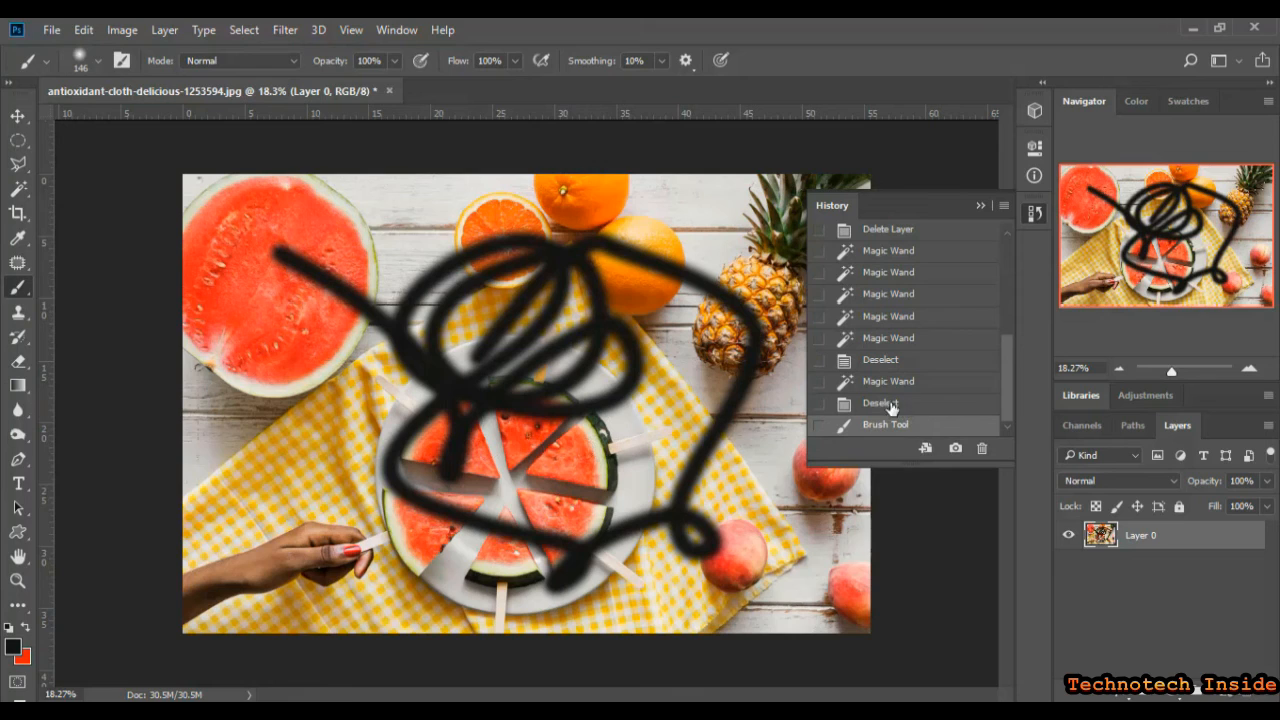
pyautogui.click(929, 404)
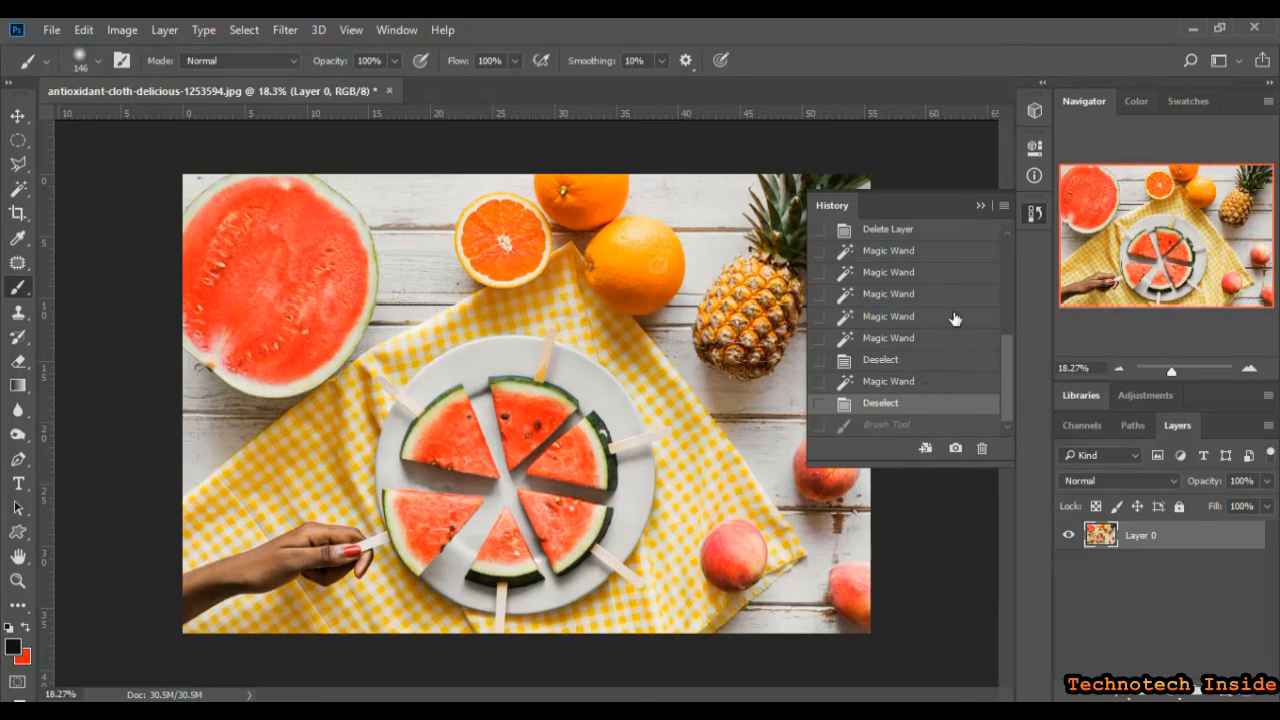
# Collapse the image's history list, show it again and collapse it once more
pyautogui.click(979, 206)
pyautogui.click(396, 30)
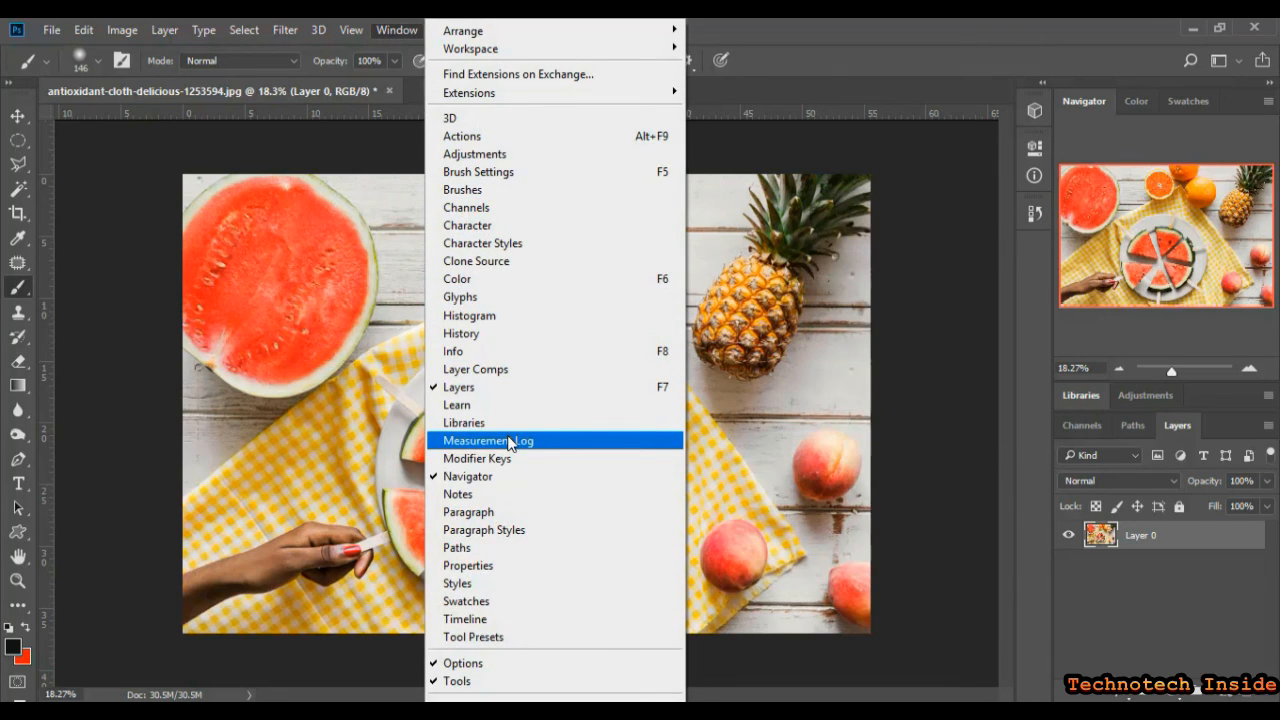
pyautogui.click(505, 336)
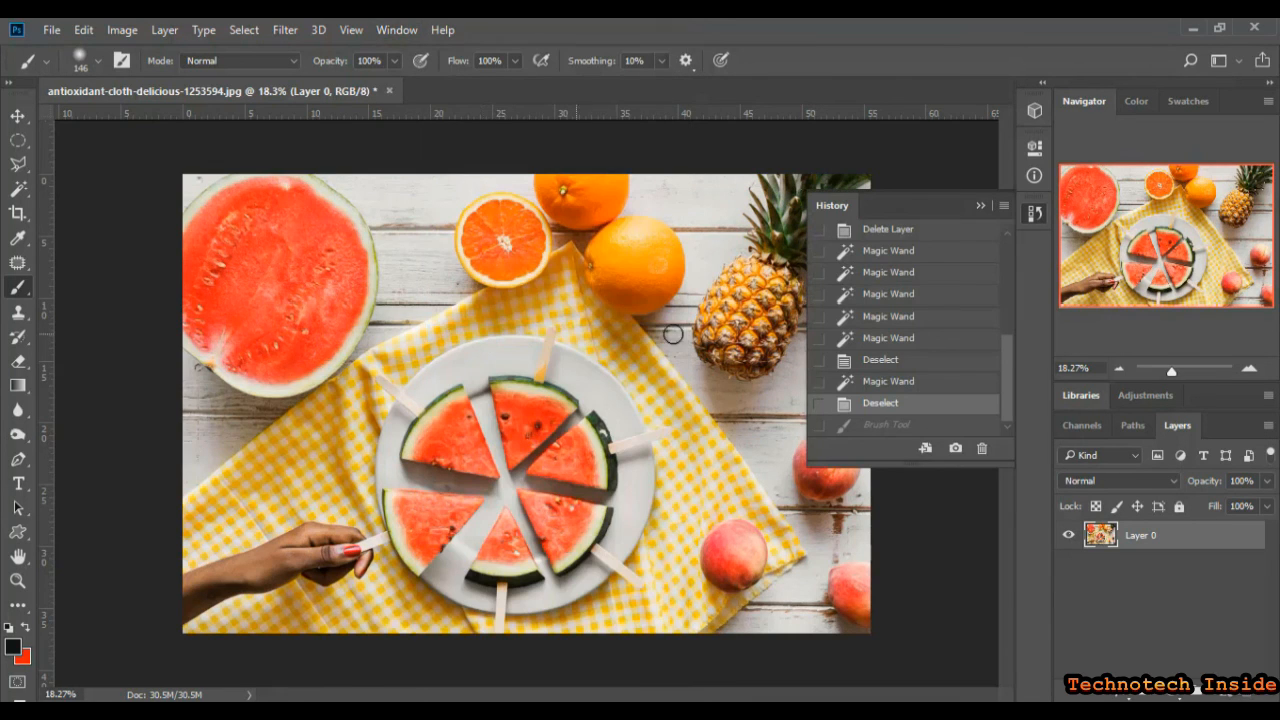
pyautogui.click(981, 206)
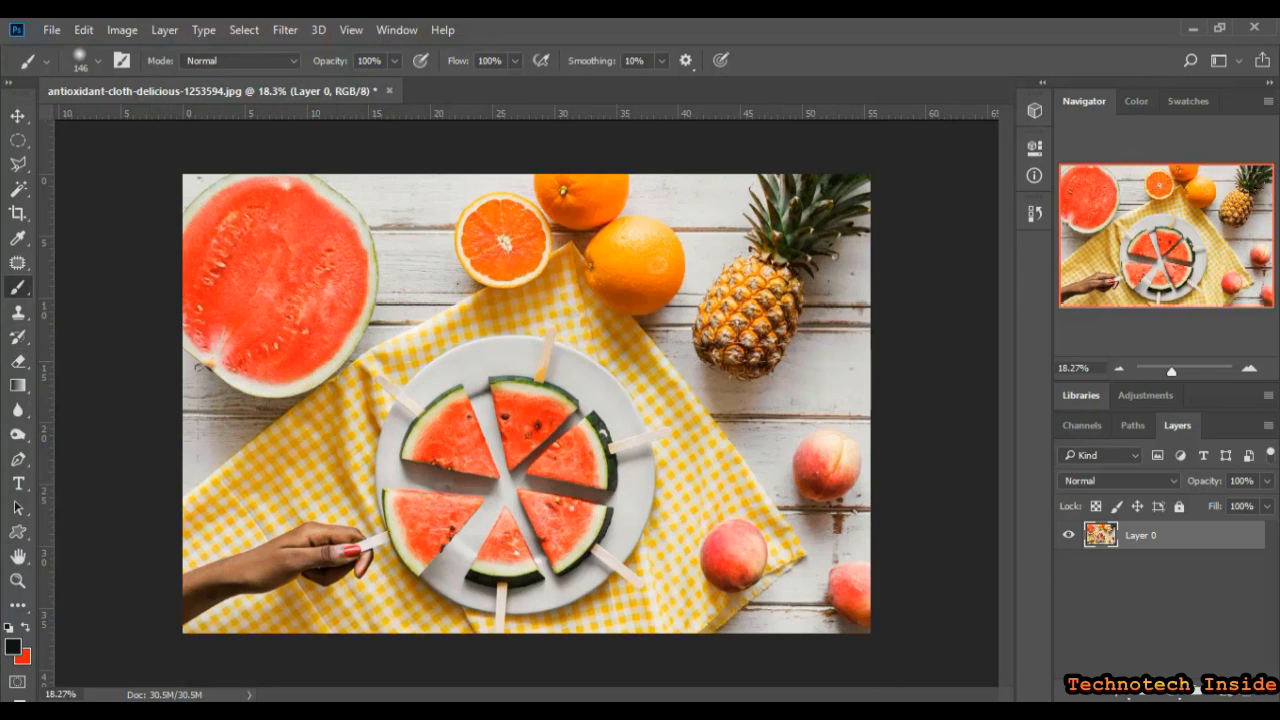
pyautogui.click(1236, 634)
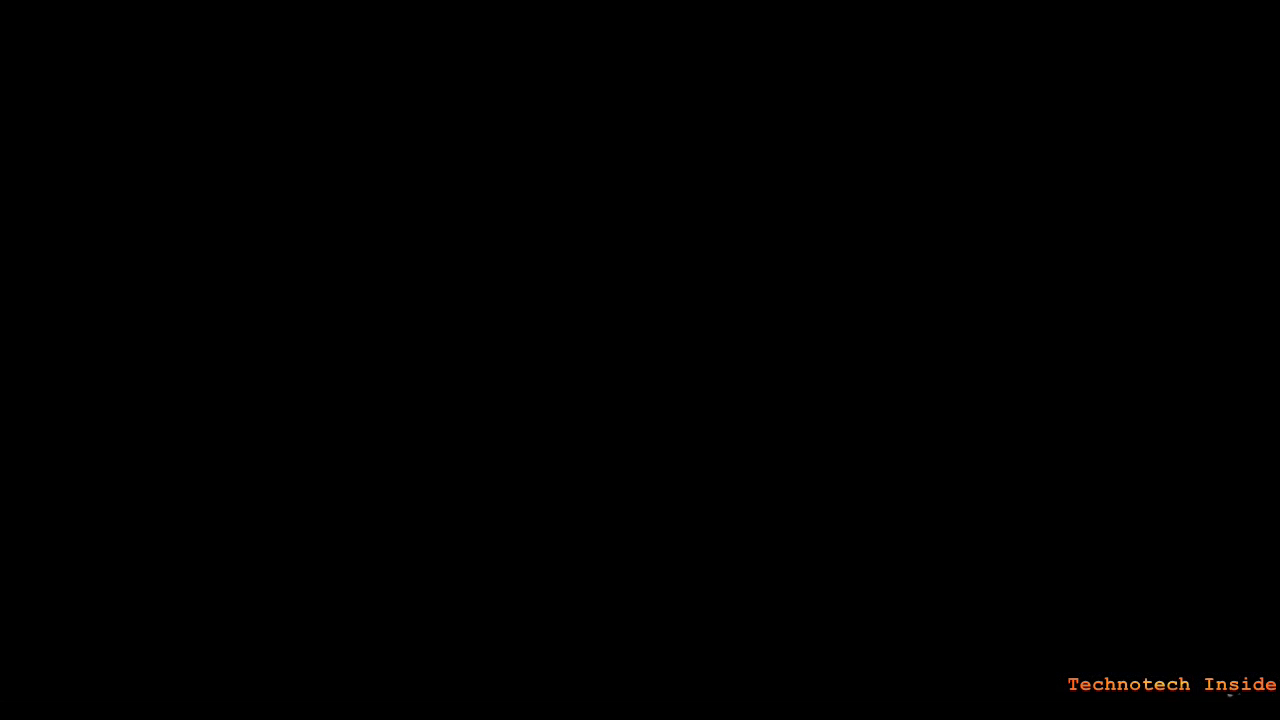